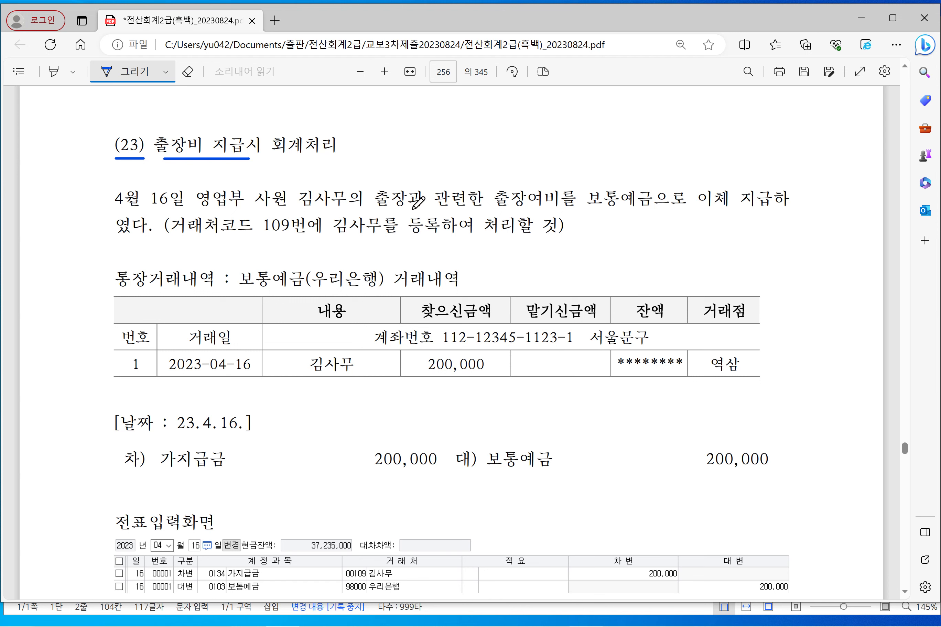
- Underline the key payment details in problem (23), and mark the 가지급금 / 보통예금 journal entry, its dividing slash and both 우리은행 mentions with the pen
left_click_drag(498, 212, 653, 211)
left_click_drag(265, 238, 388, 239)
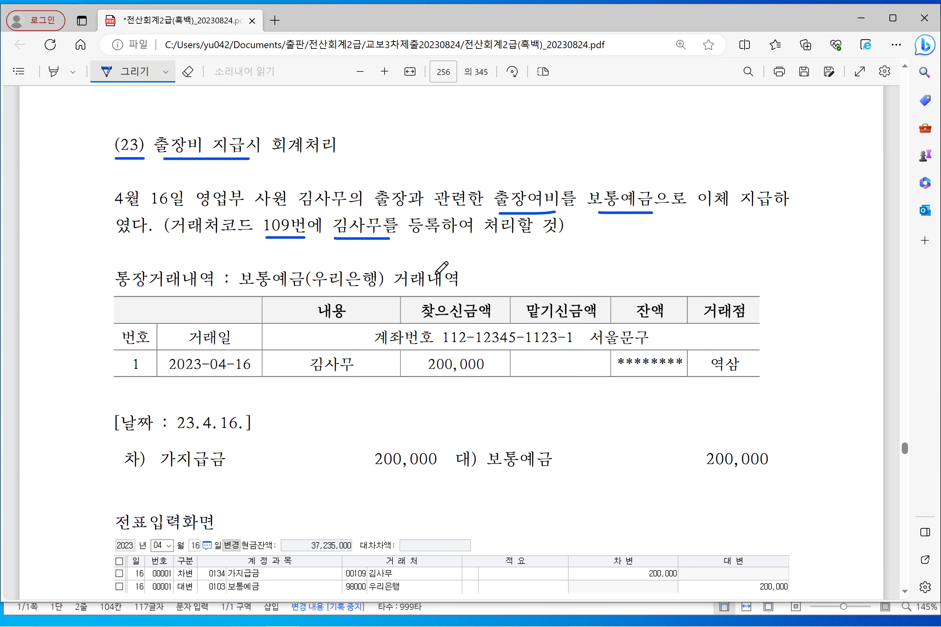
scroll(430, 301, "down", 2)
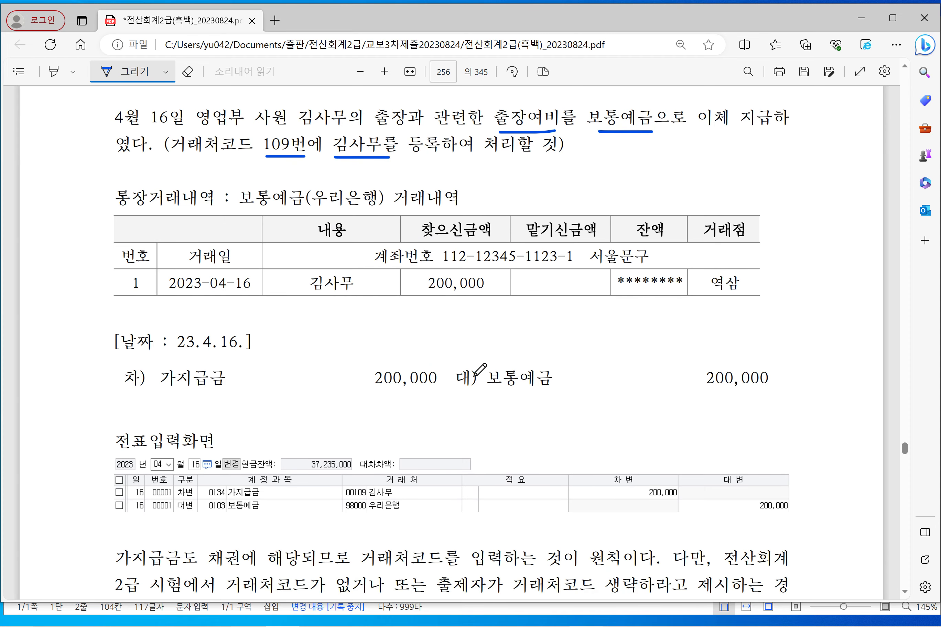
left_click_drag(463, 348, 444, 413)
left_click_drag(163, 391, 230, 390)
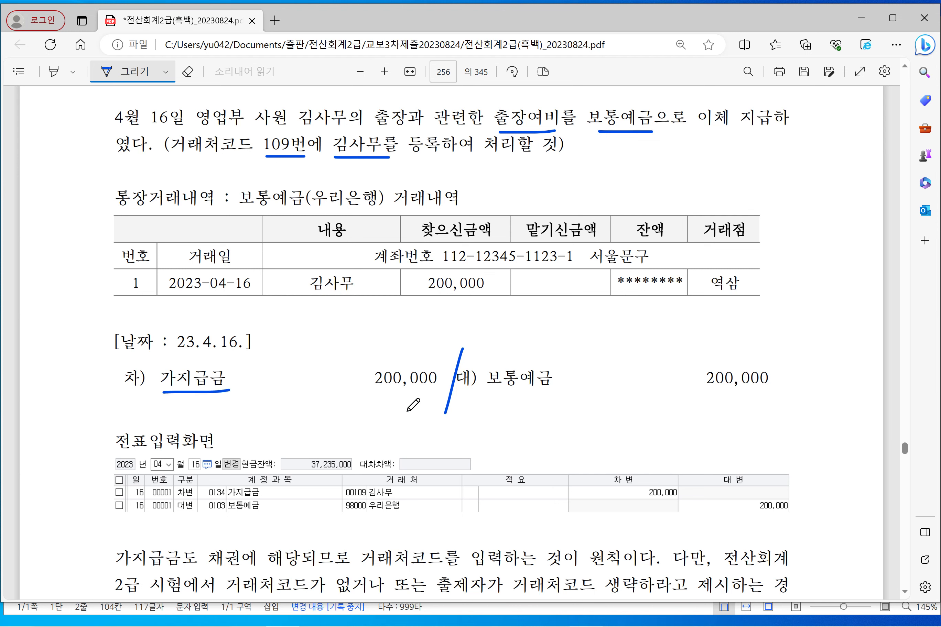
left_click_drag(489, 394, 533, 393)
left_click_drag(327, 210, 403, 210)
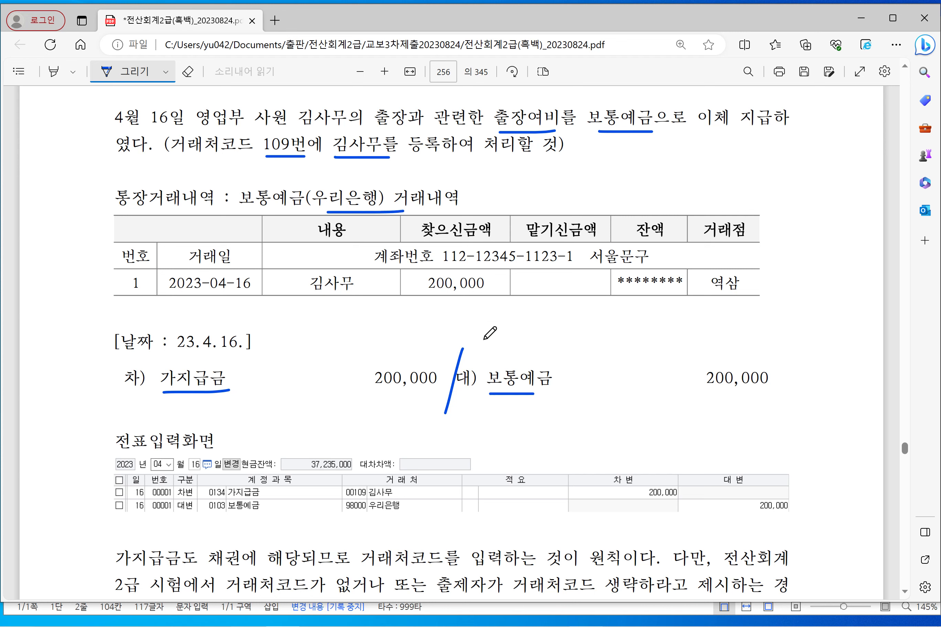
left_click_drag(345, 519, 399, 516)
left_click_drag(465, 345, 443, 417)
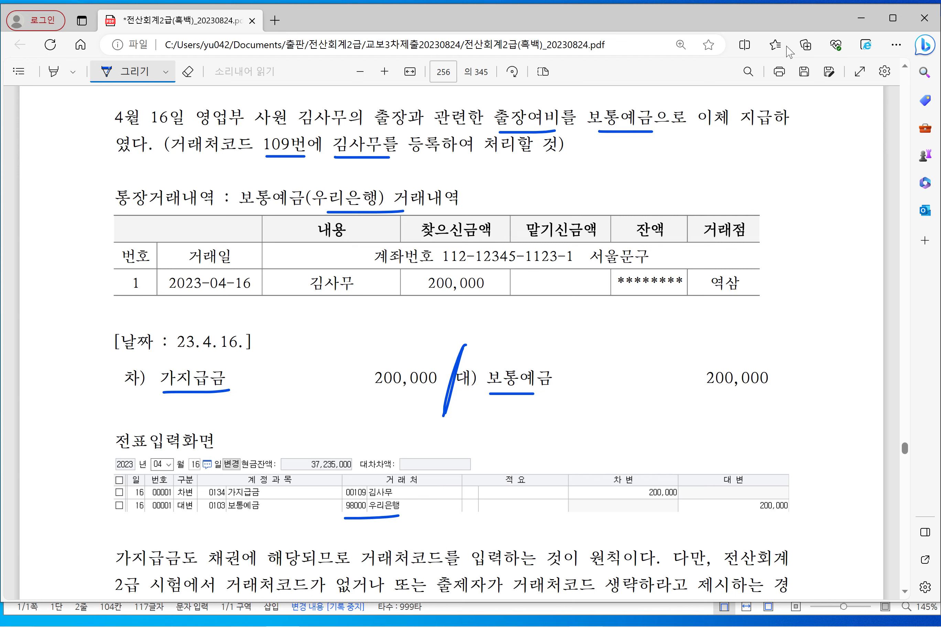
- Switch to the KcLep 일반전표입력 window and set the voucher date to April 16
left_click(861, 18)
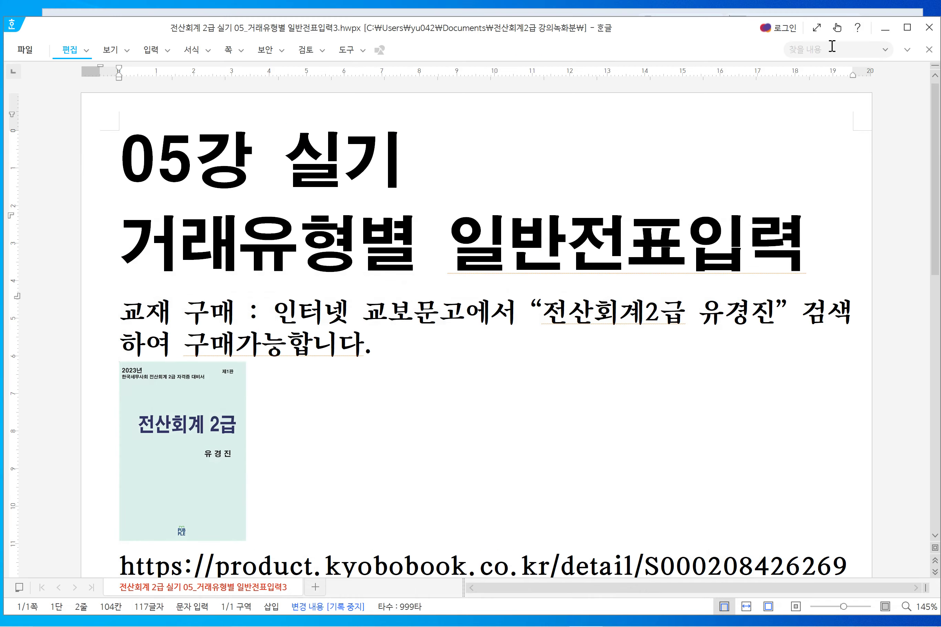
left_click(873, 19)
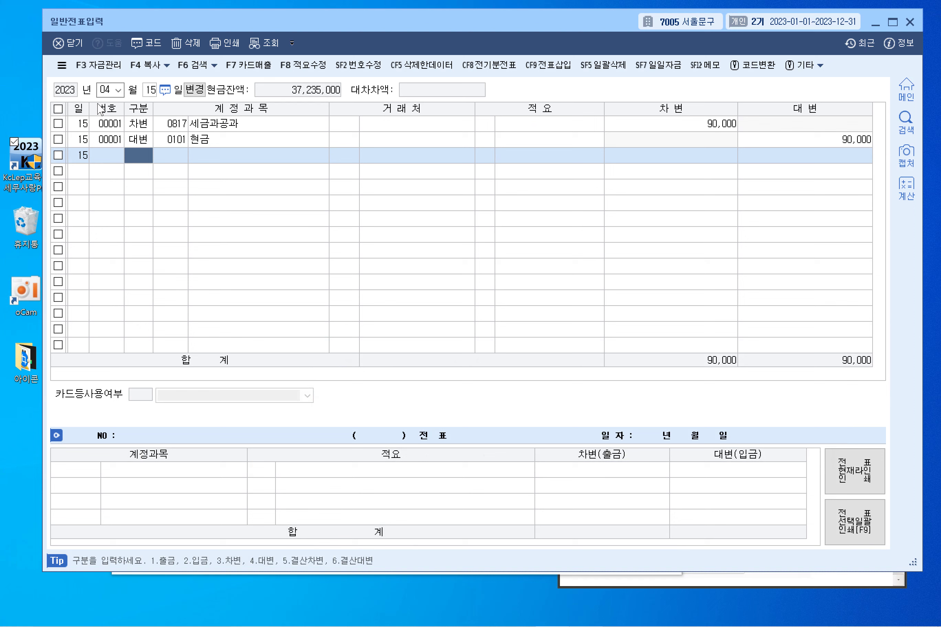
left_click(106, 96)
type("4")
key("Return")
type("16")
key("Return")
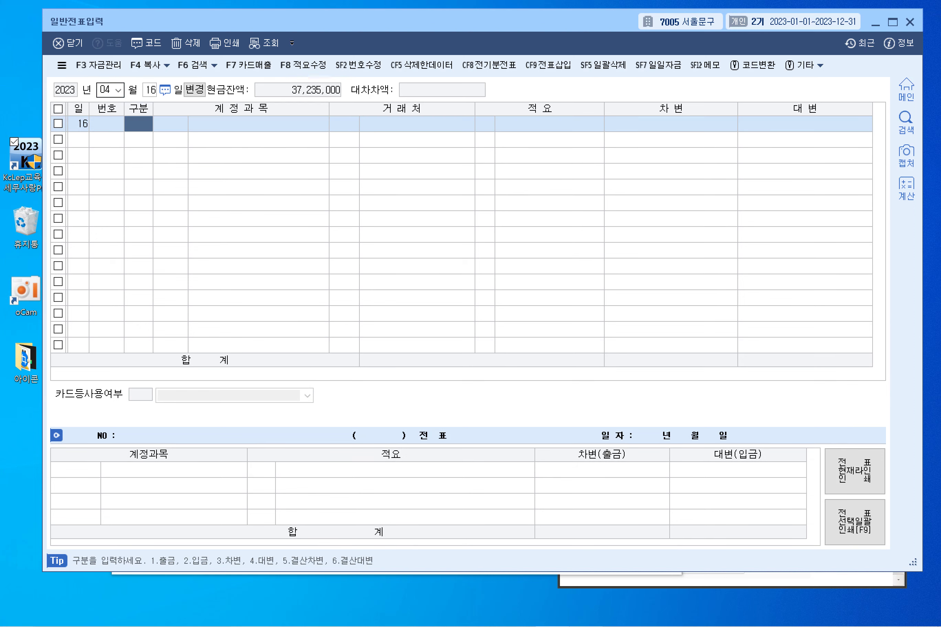
- Start a debit (차변) line for the 16th with the account 가지급금
type("3")
key("Return")
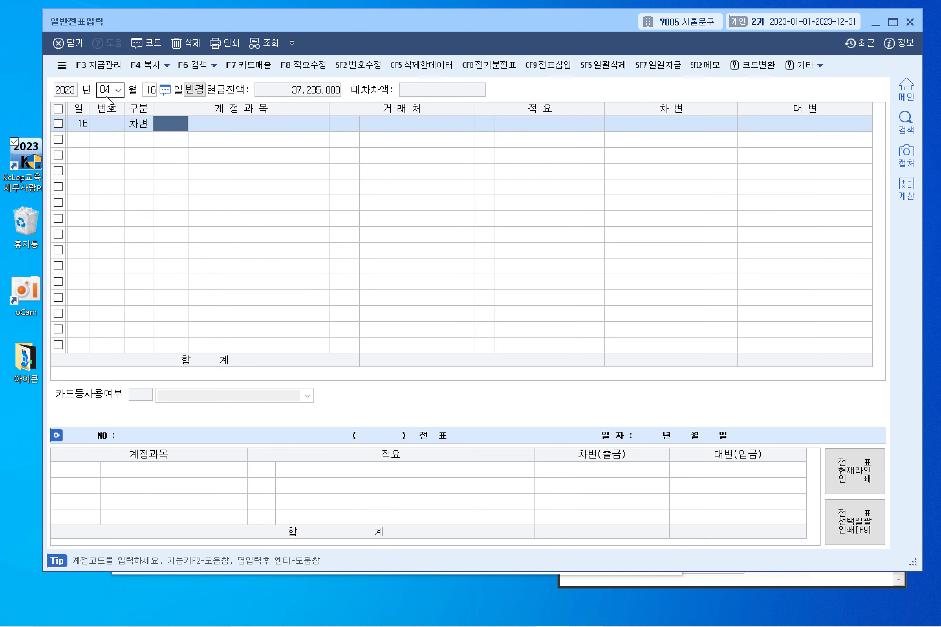
key("F2")
type("가지급금")
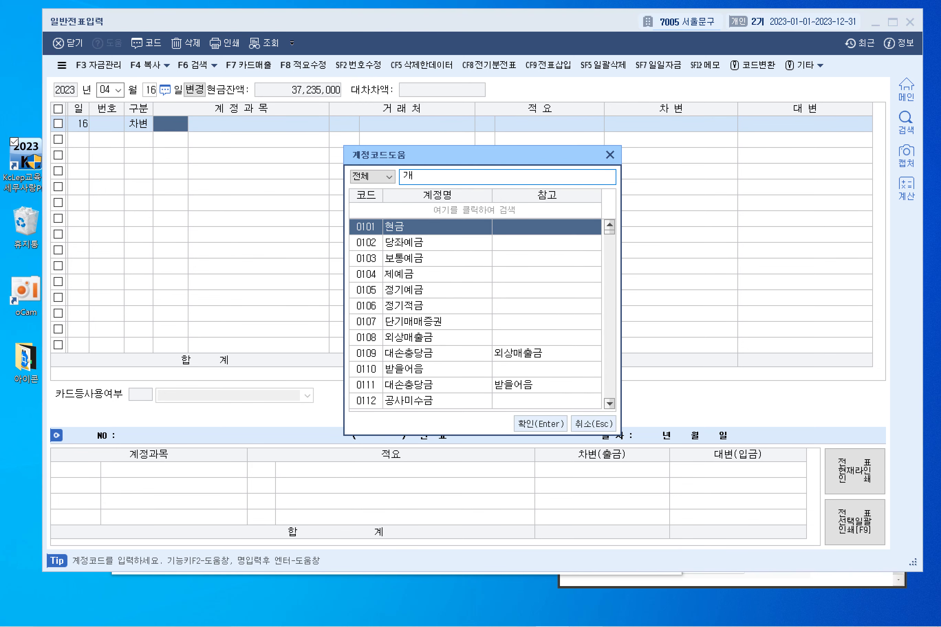
key("Return")
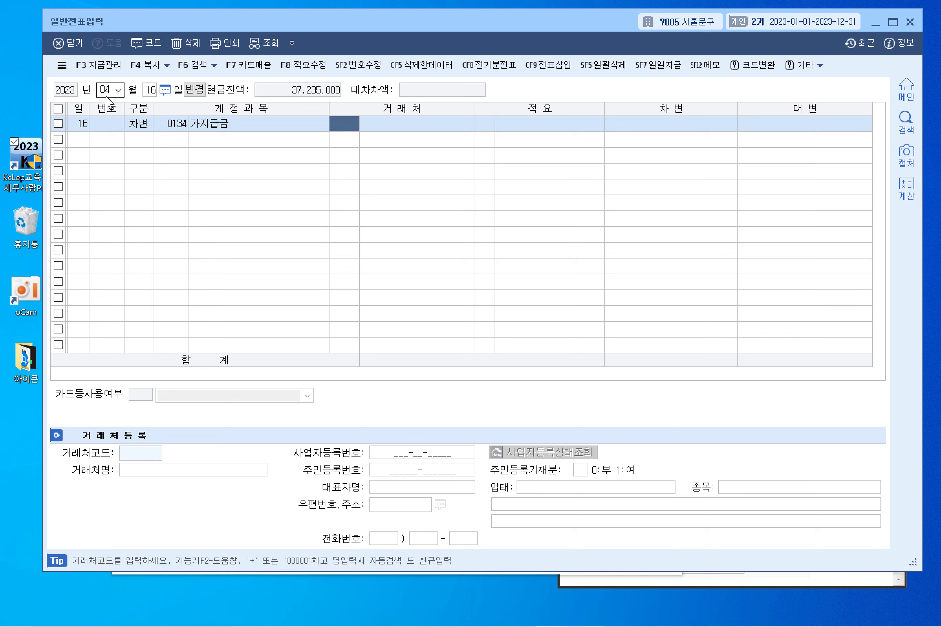
- Register the employee as a new customer under the proposed code on the 가지급금 line, and enter a debit of 200,000
key("plus")
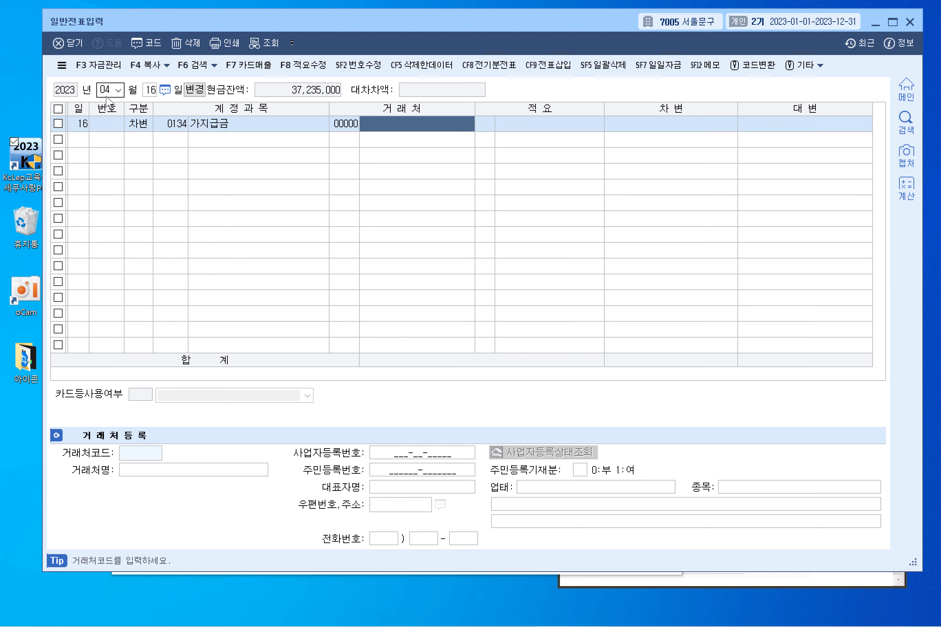
type("김사무")
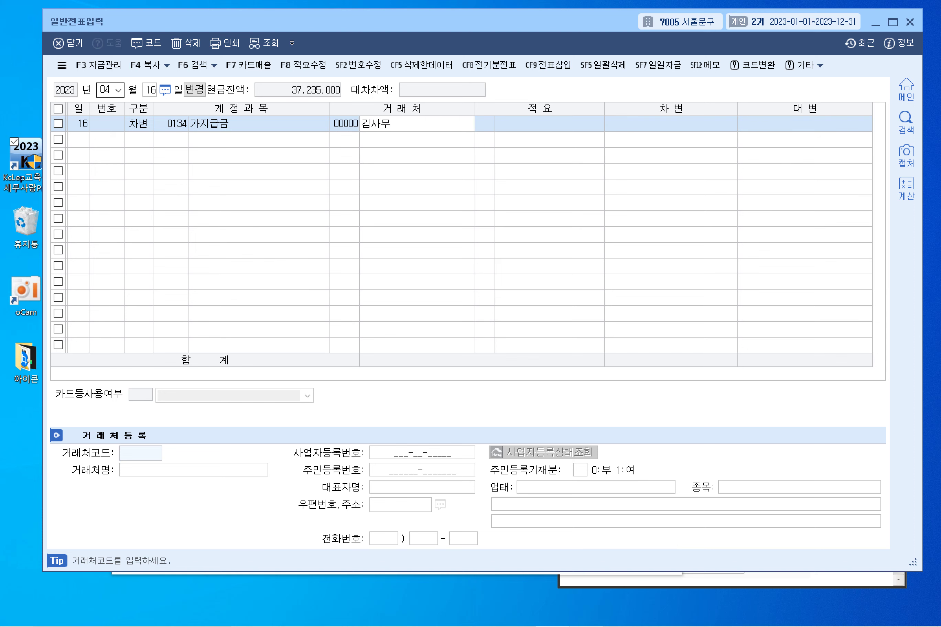
key("Return")
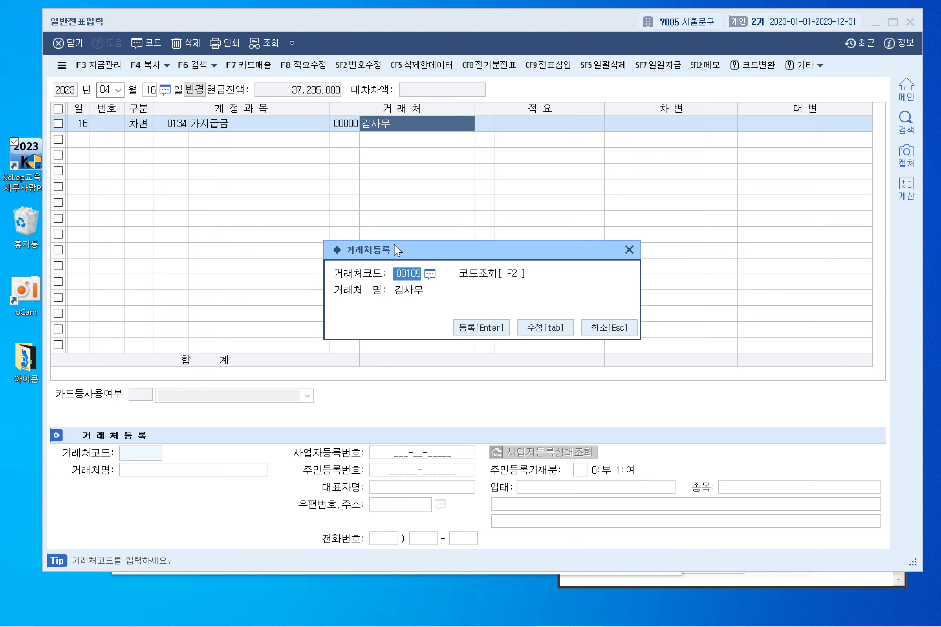
left_click(486, 328)
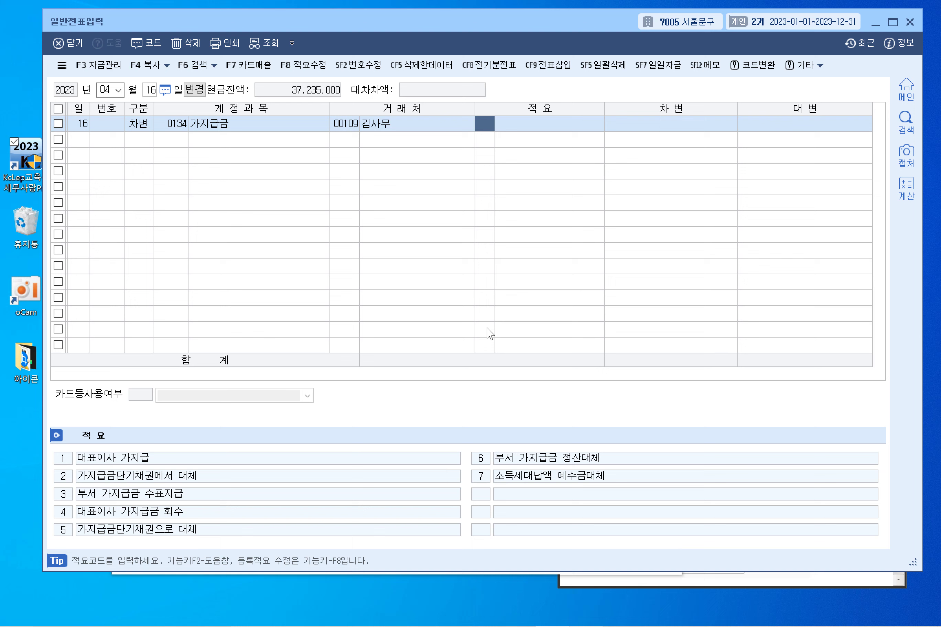
key("Return")
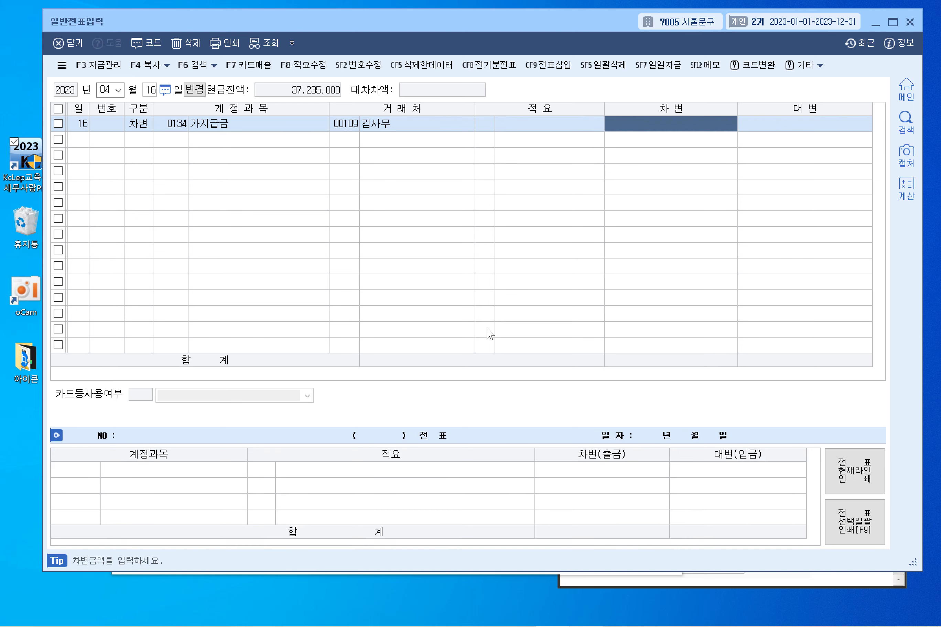
type("200,000")
key("Return")
- Add a credit (대변) line with the account 보통예금
type("4")
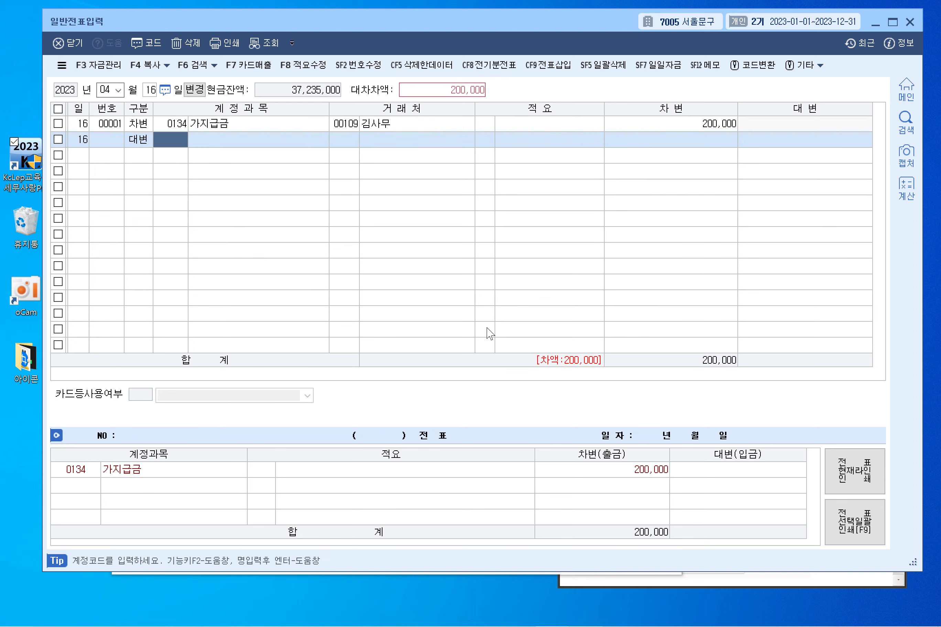
key("F2")
type("보통예금")
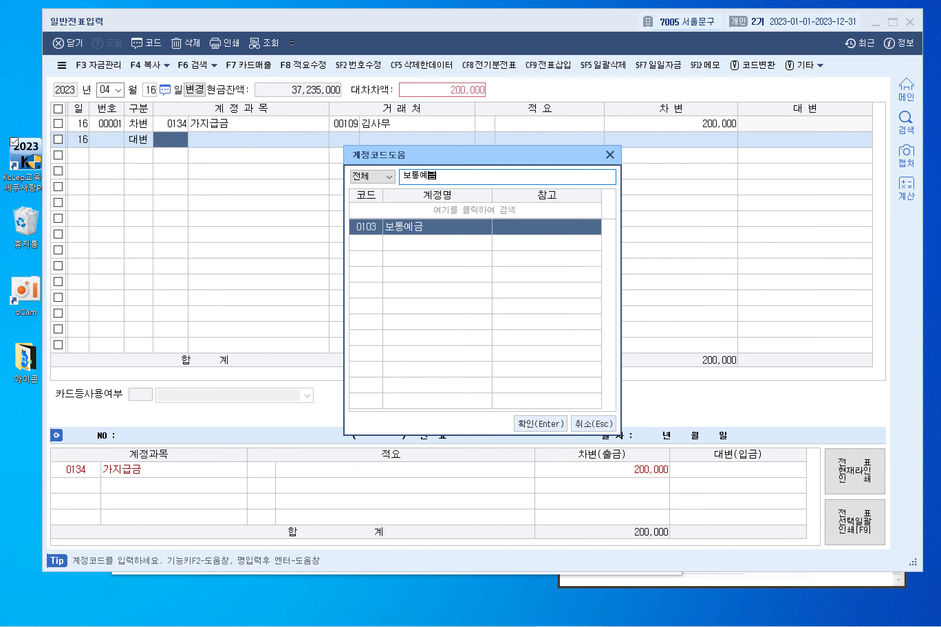
key("Return")
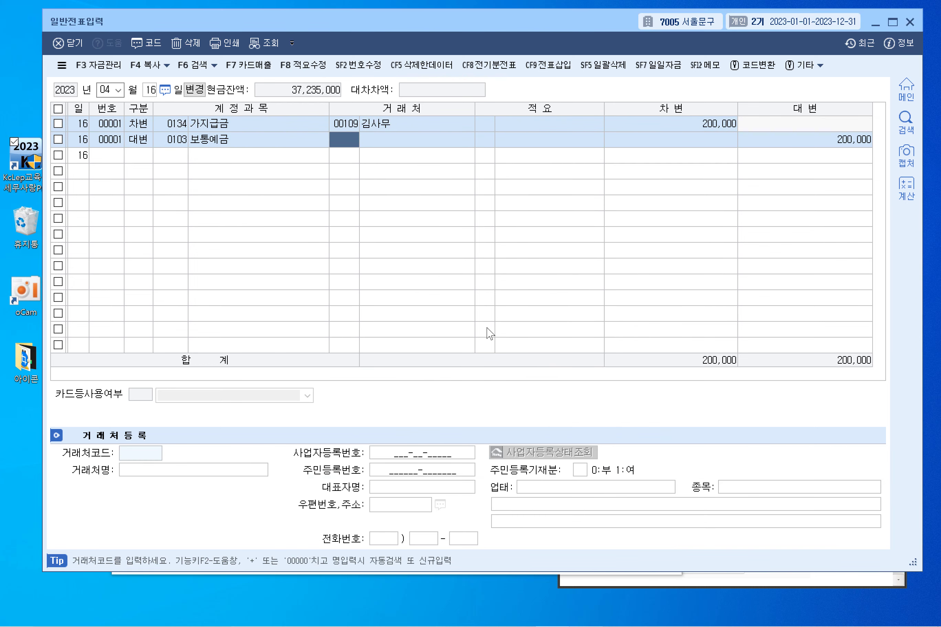
- Assign 우리은행 as the customer of the 보통예금 line and complete the line with no description and a credit of 200,000
key("F2")
type("우리은")
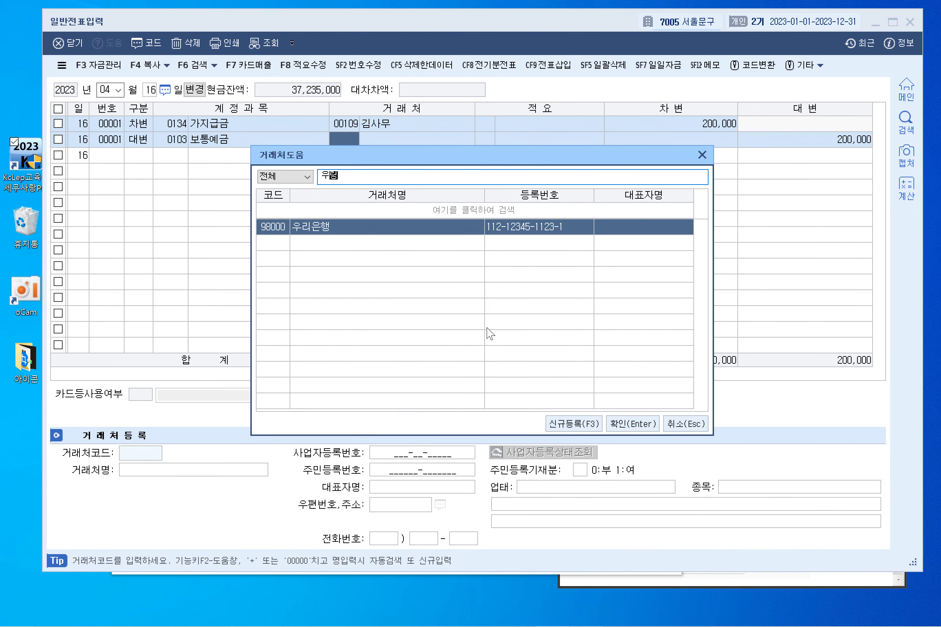
key("Return")
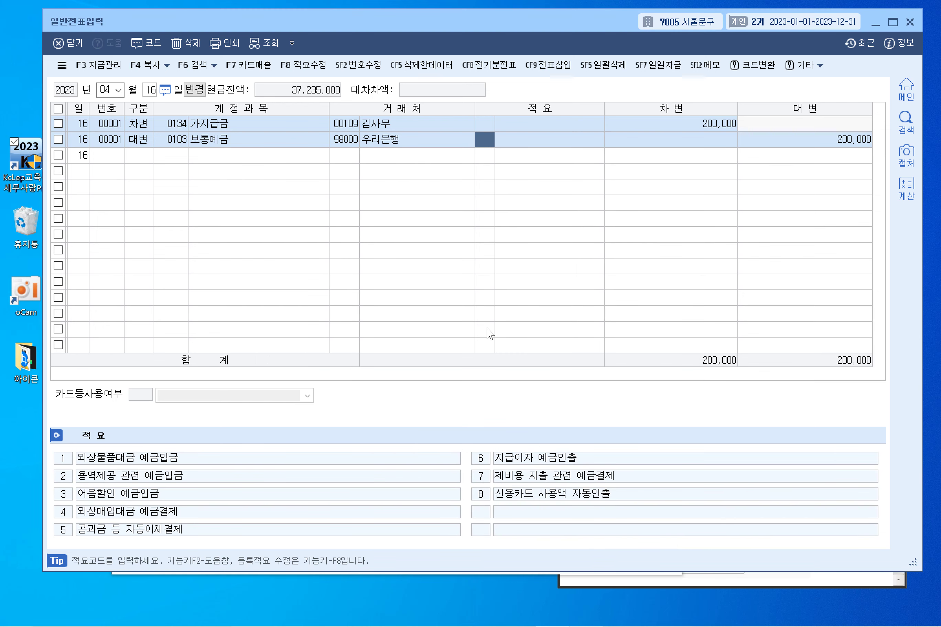
key("Return")
key("Return")
key("Left")
key("Left")
key("Left")
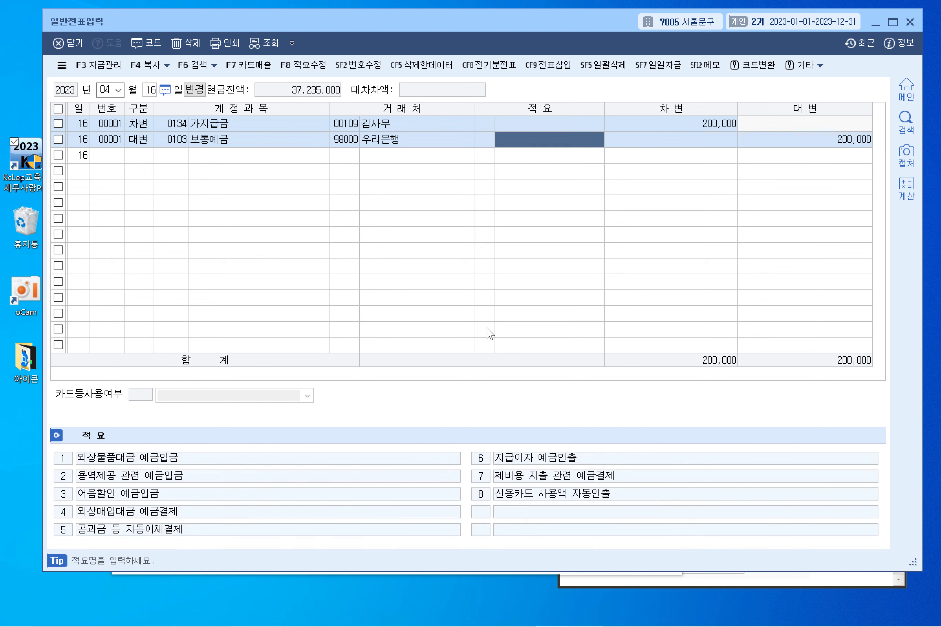
key("Return")
key("Return")
key("Return")
key("Return")
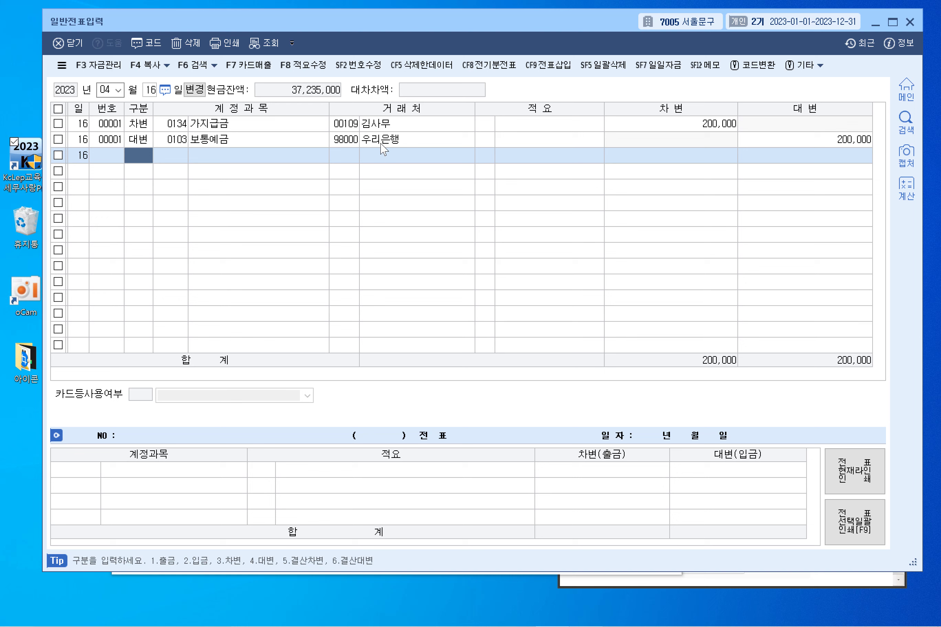
- Examine the customer codes and registration details of the 가지급금 and 보통예금 lines
left_click(348, 129)
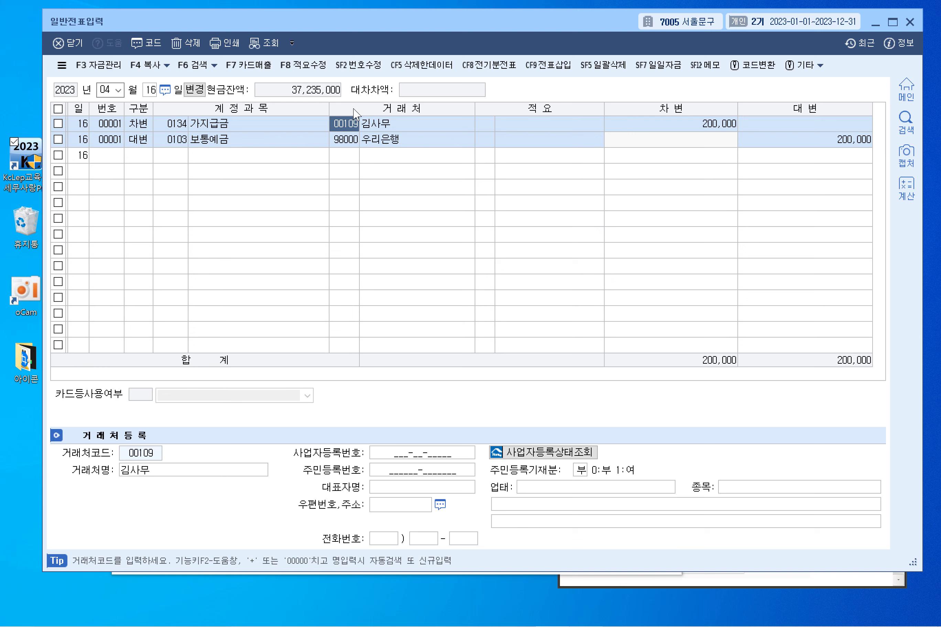
left_click(355, 140)
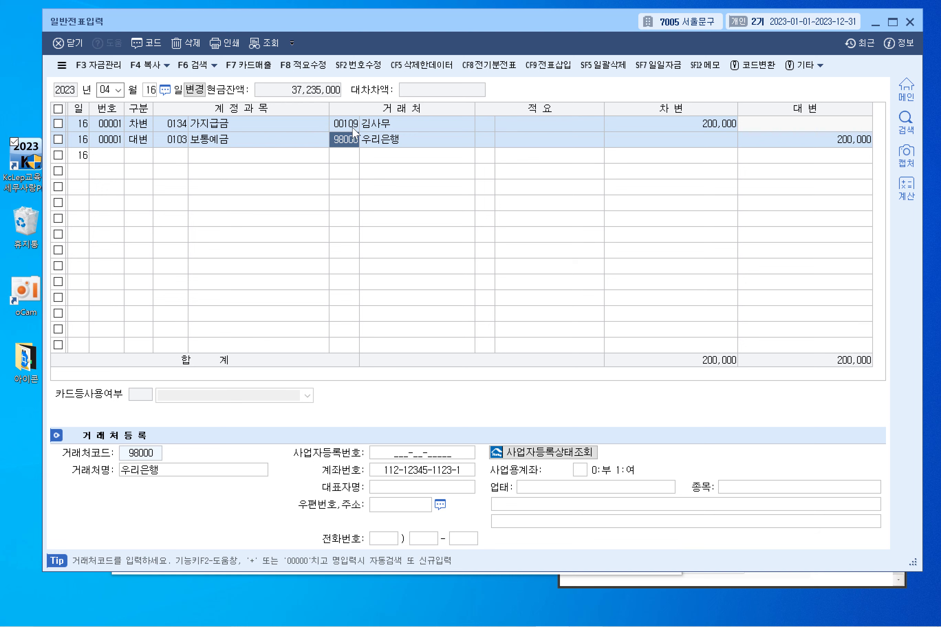
key("Up")
key("Down")
key("Down")
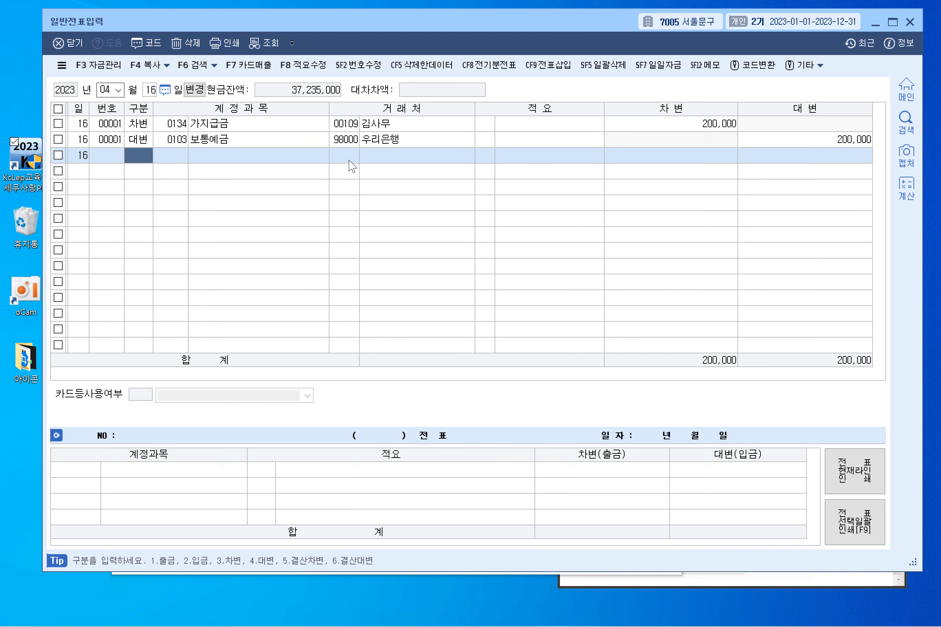
left_click(348, 138)
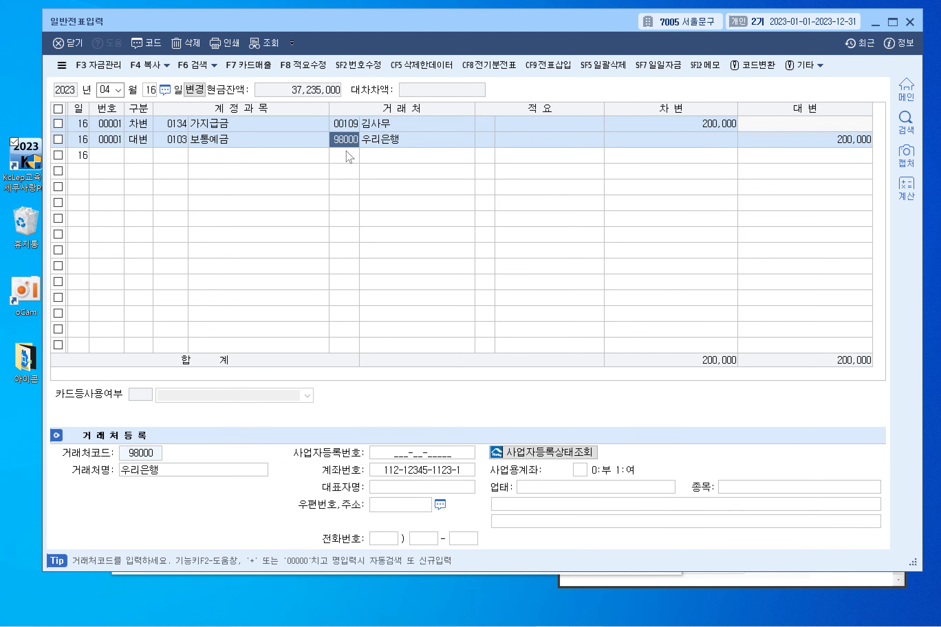
left_click(349, 157)
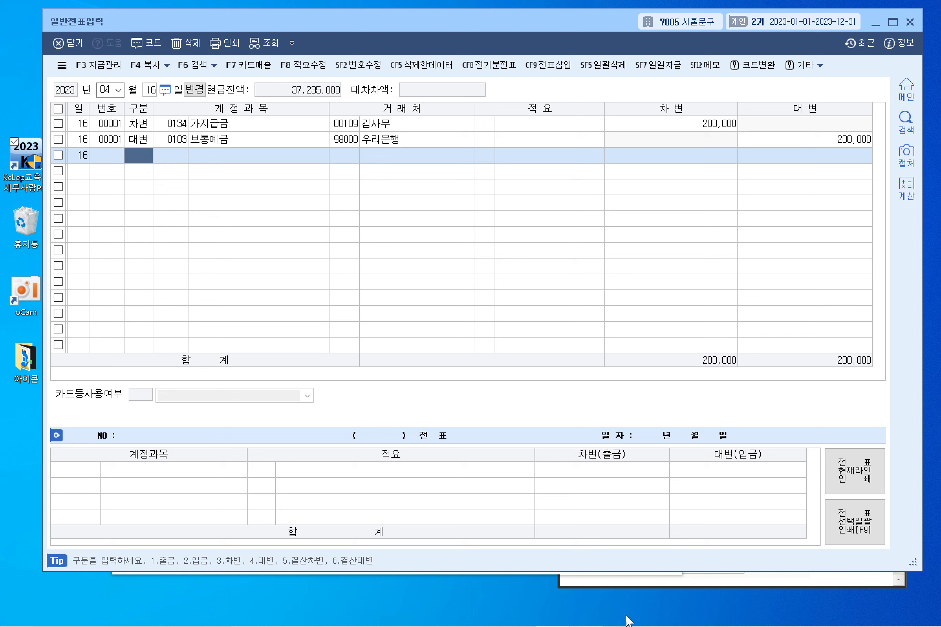
- Switch to the PDF textbook in Edge, underline 출장비 정산, 후 and 정산하고 in problem (24), and circle 차액은 현금으로 지급
mouse_move(494, 625)
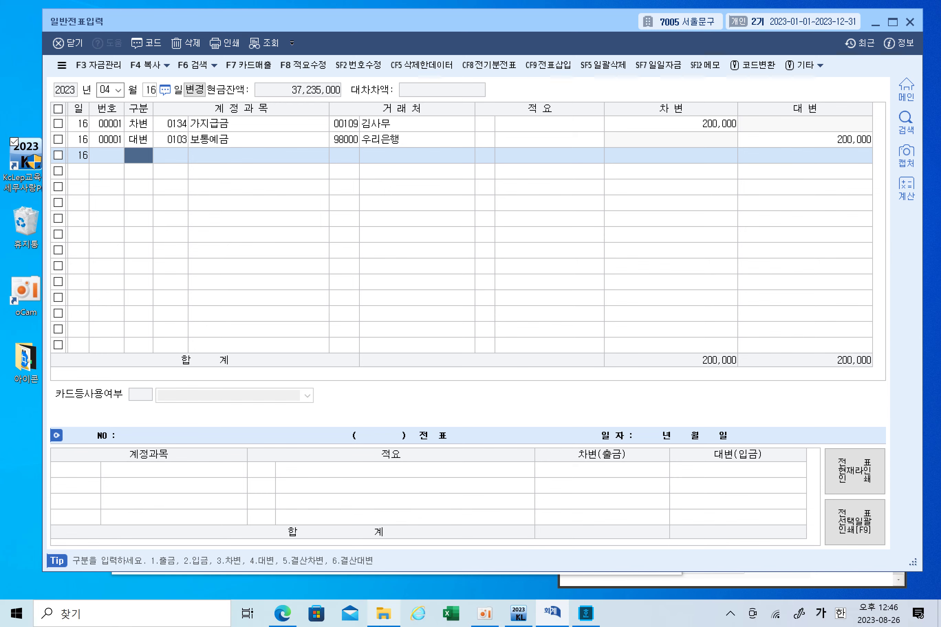
left_click(282, 613)
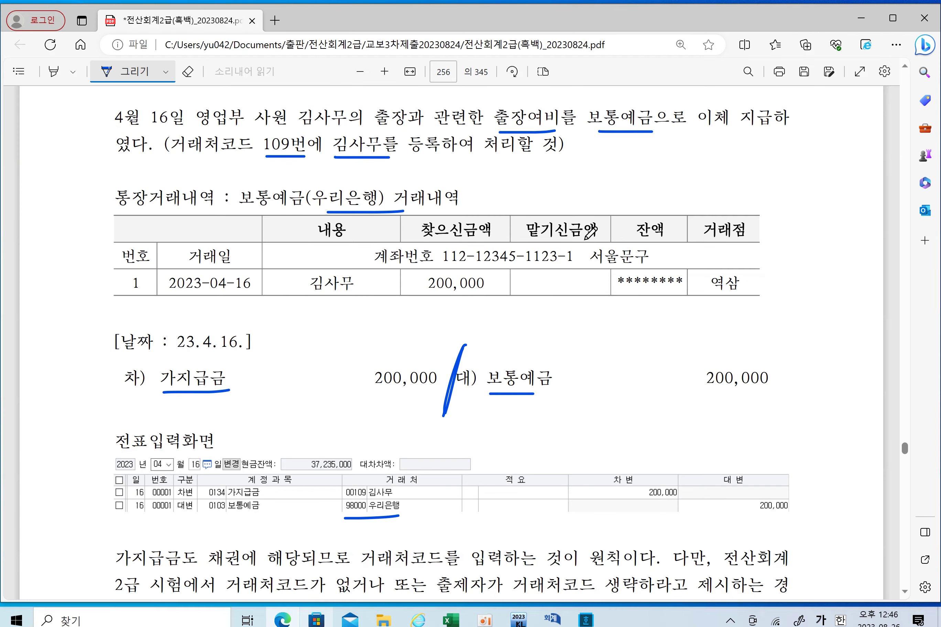
scroll(589, 342, "down", 4)
scroll(588, 342, "down", 10)
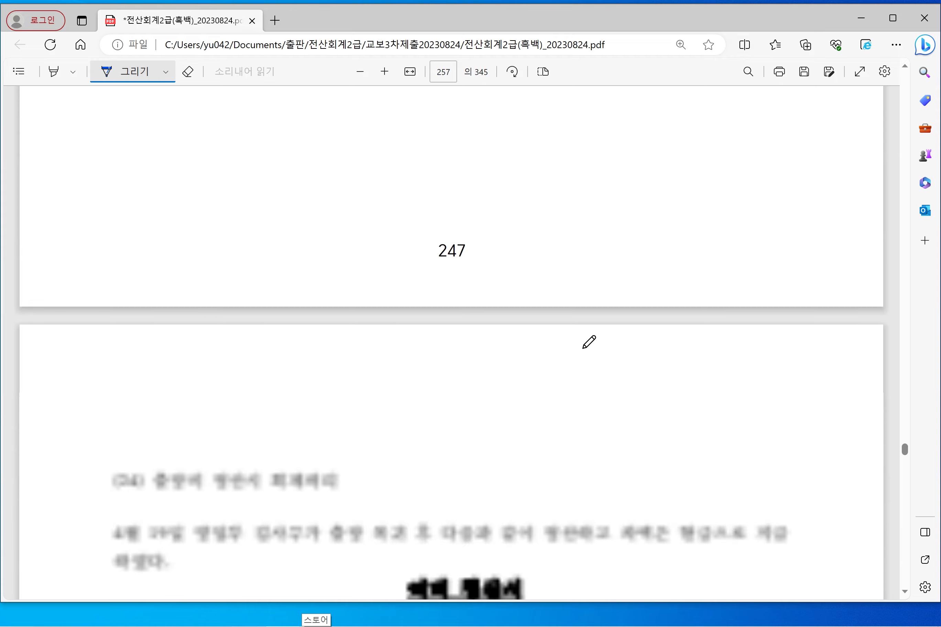
left_click_drag(151, 158, 245, 152)
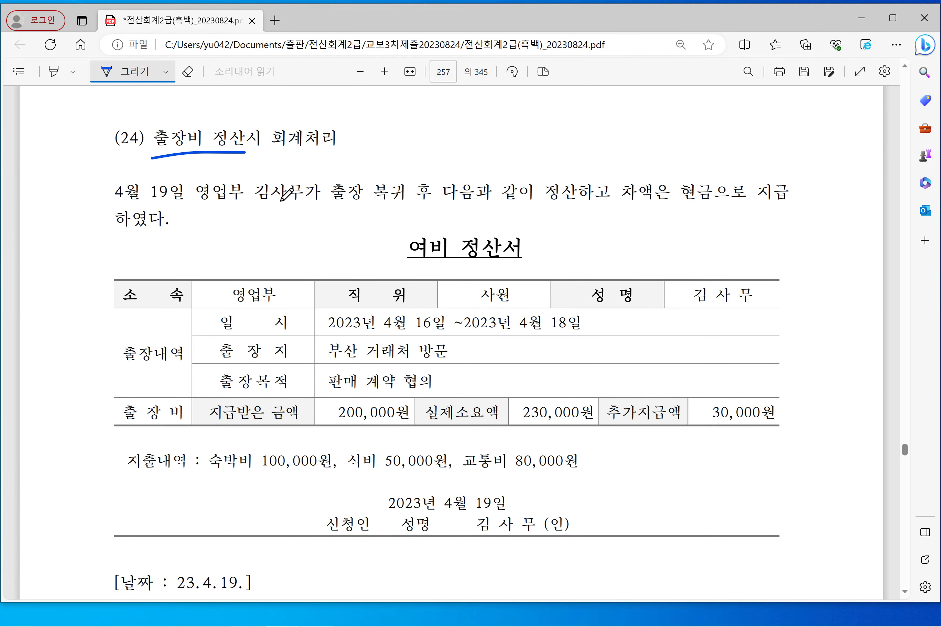
left_click_drag(400, 210, 435, 210)
mouse_move(539, 210)
left_mouse_down()
mouse_move(791, 183)
mouse_move(647, 172)
left_mouse_up()
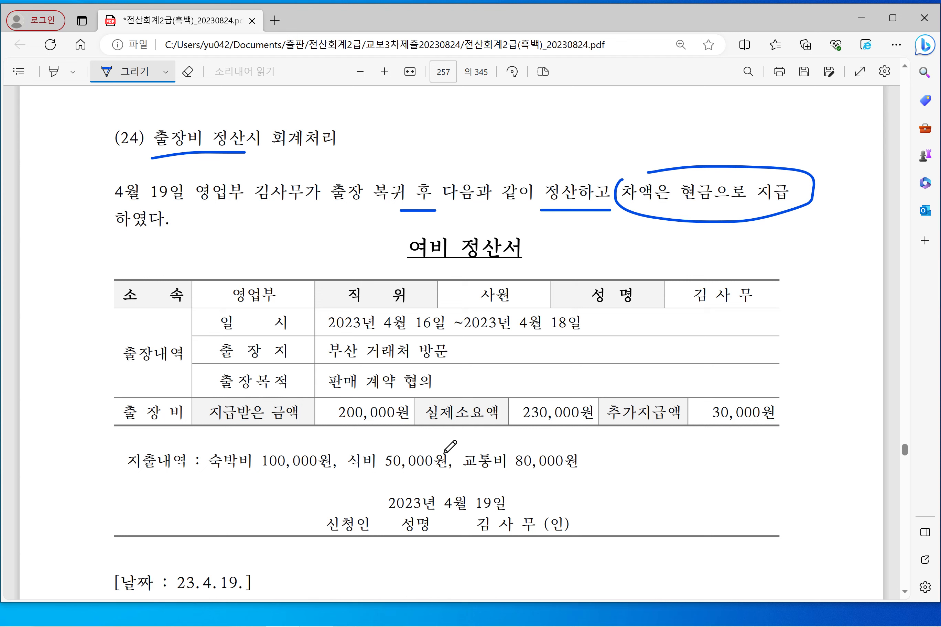
- Underline 200,000원, 230,000원 and the 추가지급액 of 30,000원 in the travel settlement, plus the 숙박비, 식비 and 교통비 items under 지출내역
left_click_drag(340, 423, 406, 423)
left_click_drag(523, 423, 754, 423)
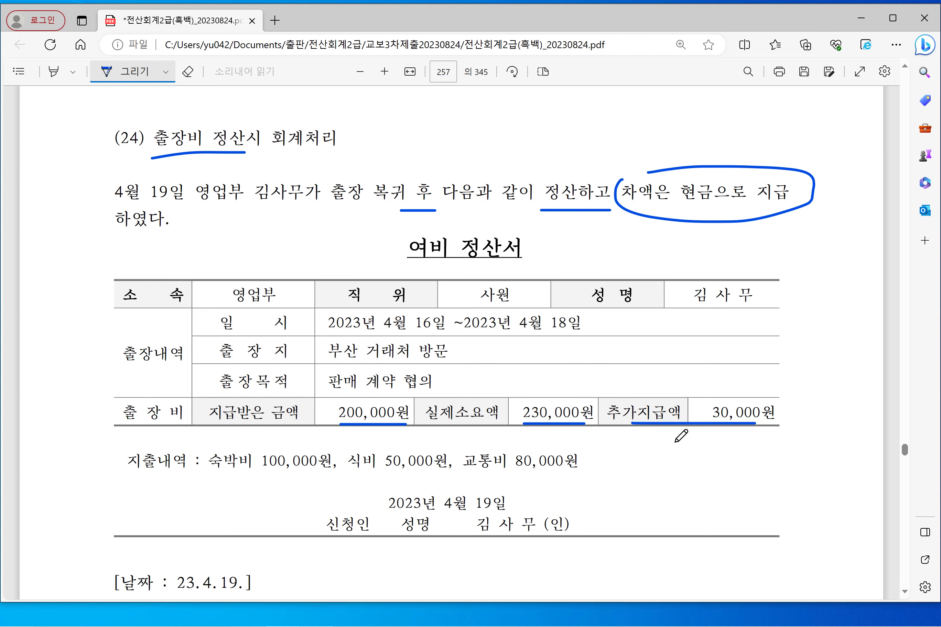
scroll(675, 441, "down", 4)
left_click_drag(142, 315, 568, 311)
scroll(603, 336, "down", 4)
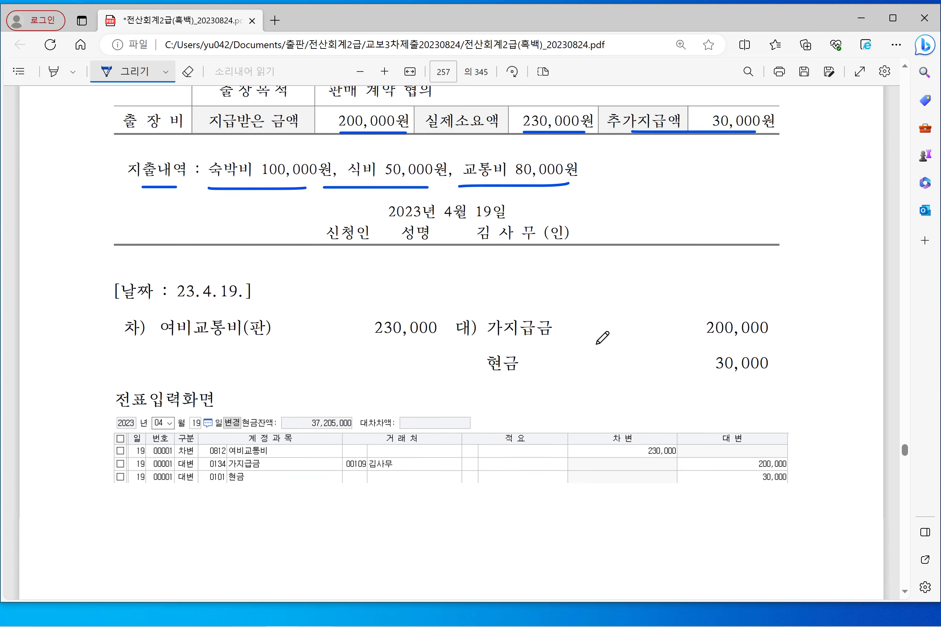
- Divide problem (24)'s debit and credit with a stroke, underline its accounts and amounts, box 가지급금 and mark its customer in the sample voucher
left_click_drag(456, 272, 430, 347)
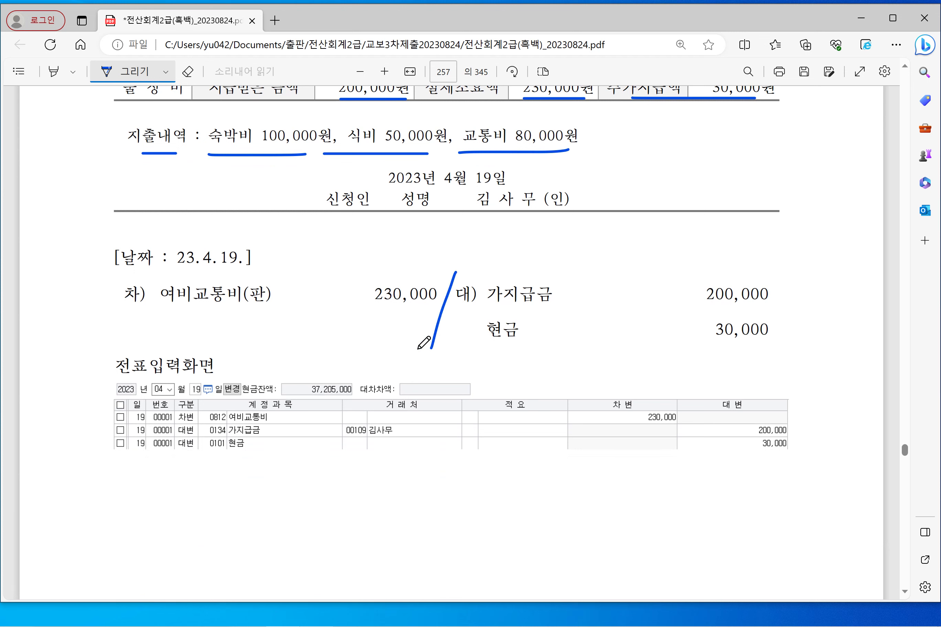
left_click_drag(169, 314, 277, 314)
mouse_move(370, 309)
left_mouse_down()
mouse_move(452, 301)
mouse_move(548, 310)
left_mouse_up()
left_click_drag(704, 310, 782, 309)
left_click_drag(492, 348, 552, 347)
left_click_drag(704, 347, 778, 348)
mouse_move(483, 279)
left_mouse_down()
mouse_move(484, 318)
mouse_move(637, 285)
mouse_move(491, 285)
left_mouse_up()
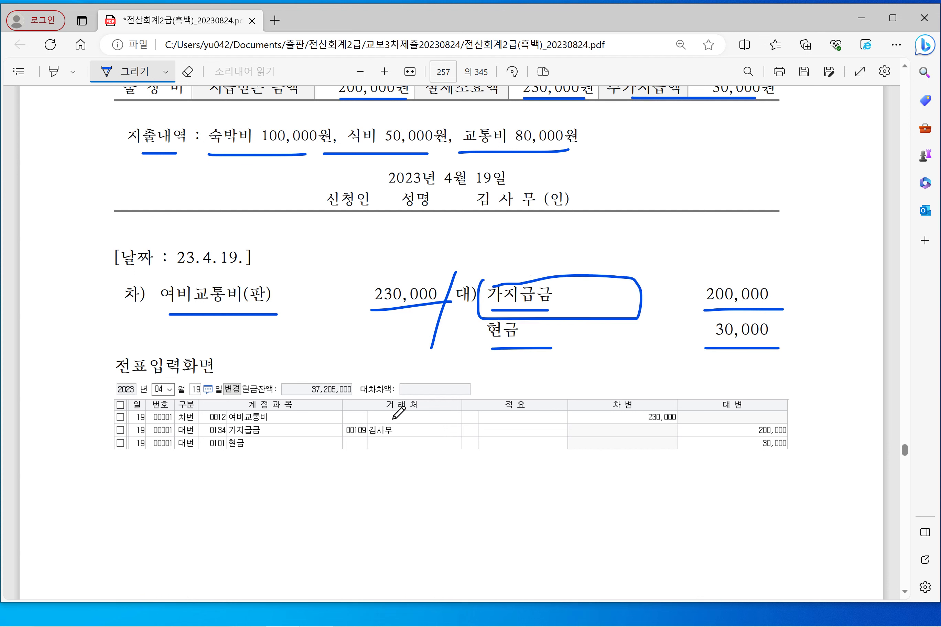
left_click_drag(336, 438, 414, 434)
- Switch to KcLep's 일반전표입력 window and set the voucher date to April 19
left_click(861, 17)
left_click(110, 89)
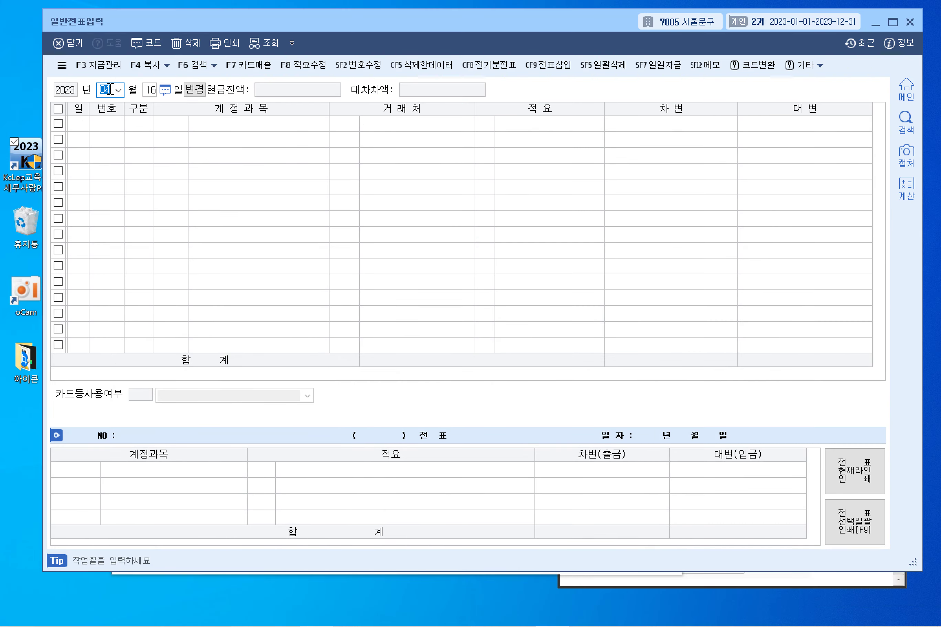
type("4")
key("Return")
type("19")
key("Return")
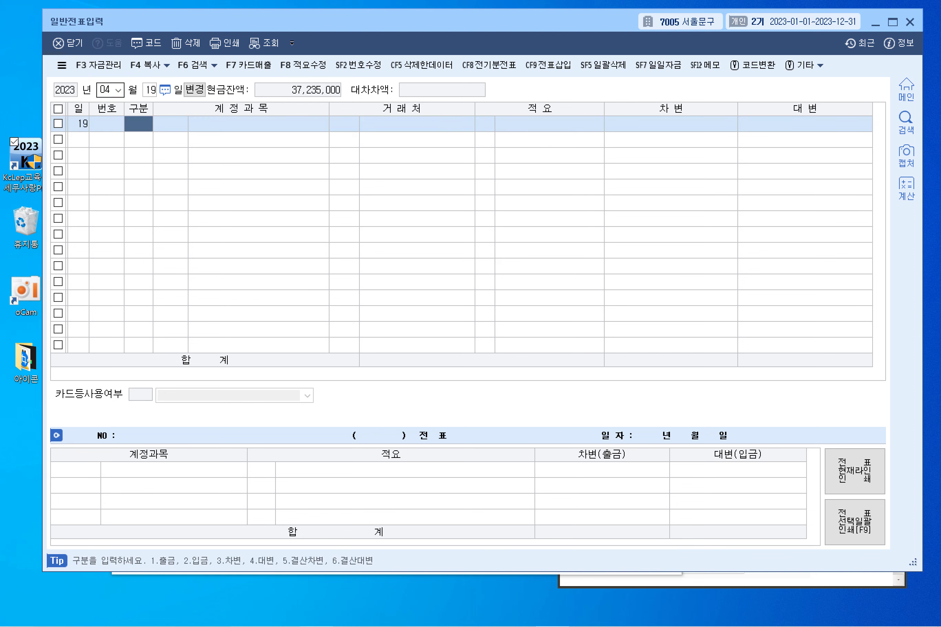
- Start a 차변 line with the 제조원가 account 0512 여비교통비
type("3")
key("Return")
type("여비")
key("Return")
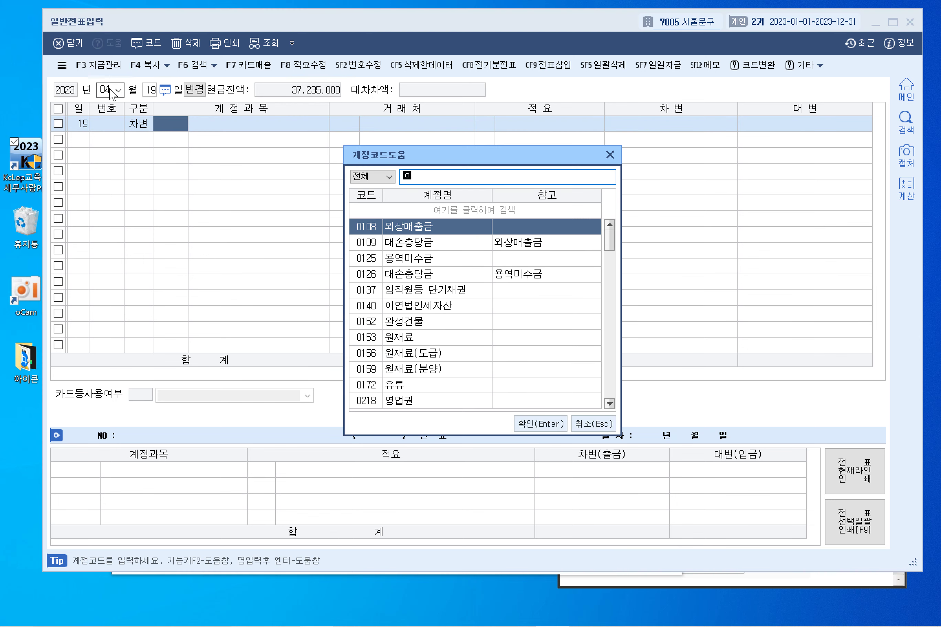
type("교통")
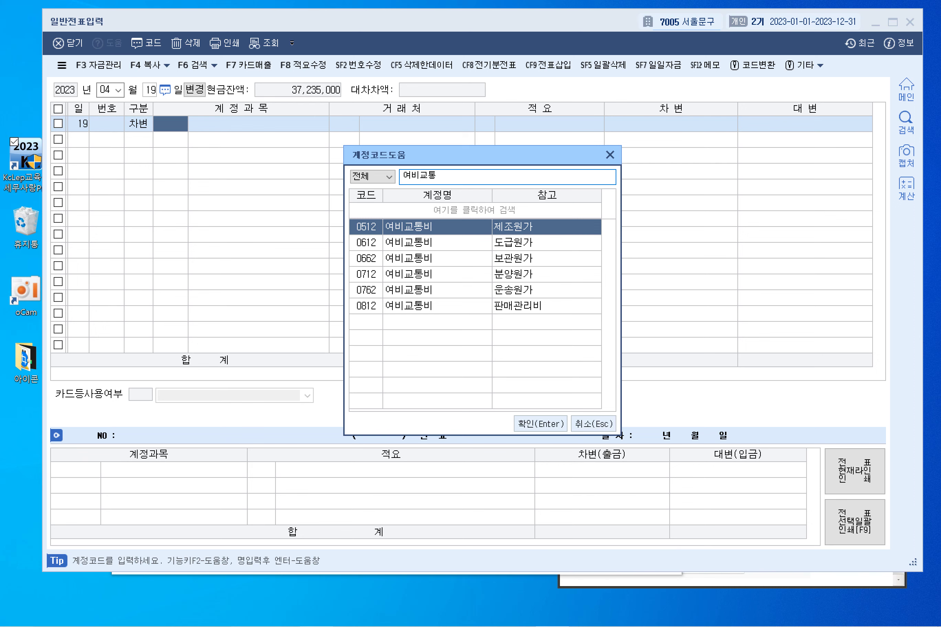
key("Return")
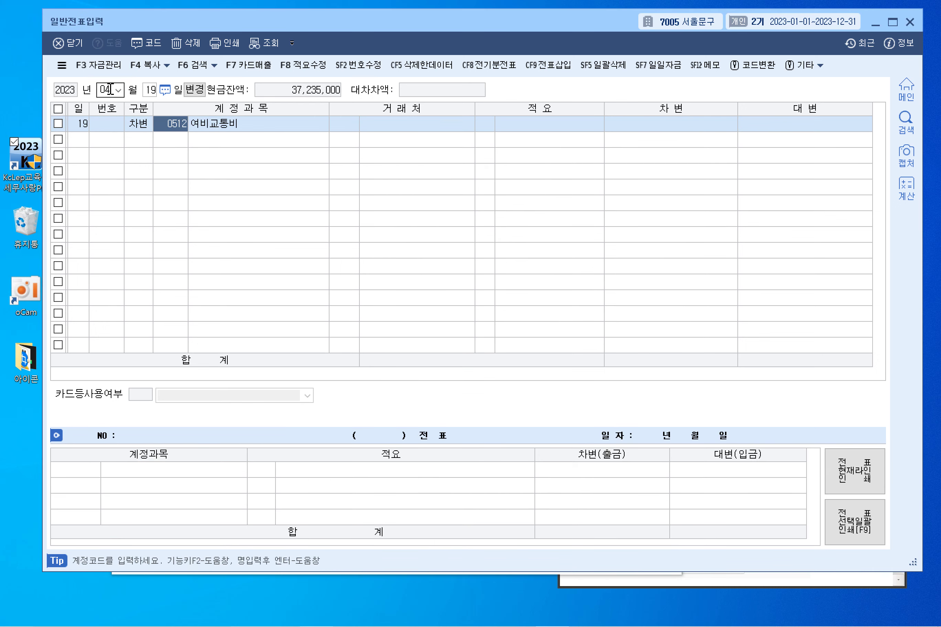
- Change the debit line's account to 0812 여비교통비, the 판매관리비 version
key("F2")
type("여비교")
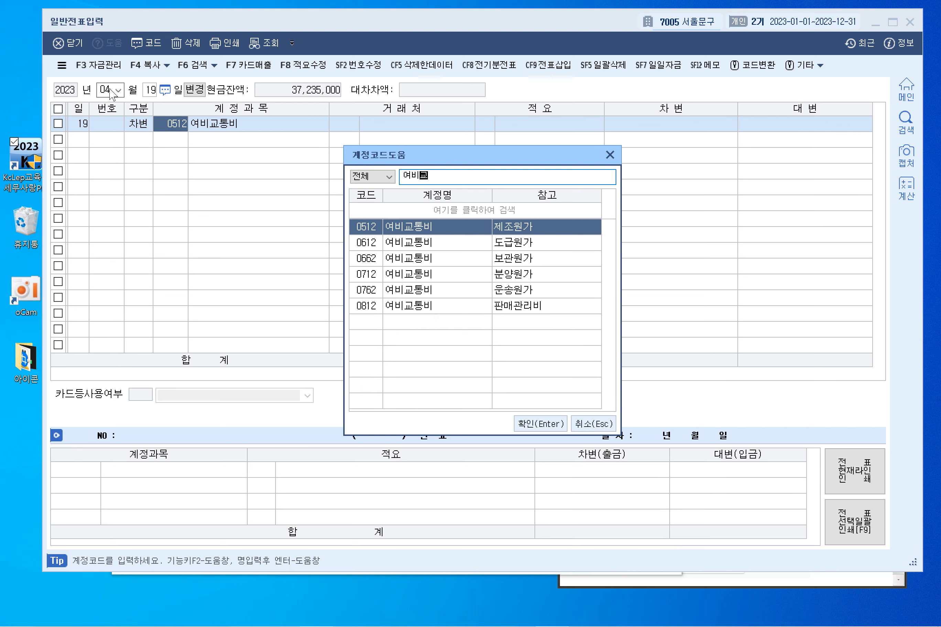
key("Down")
key("Down")
key("Down")
key("Down")
key("Down")
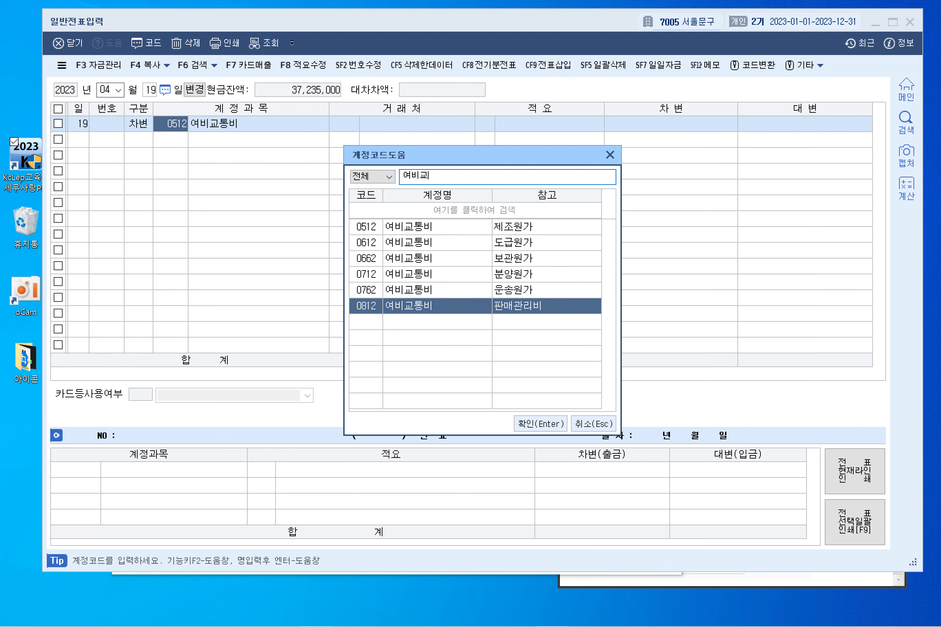
key("Return")
- Complete the 여비교통비 line with no customer, no description and a debit of 230,000
key("Return")
key("Return")
key("Return")
key("Return")
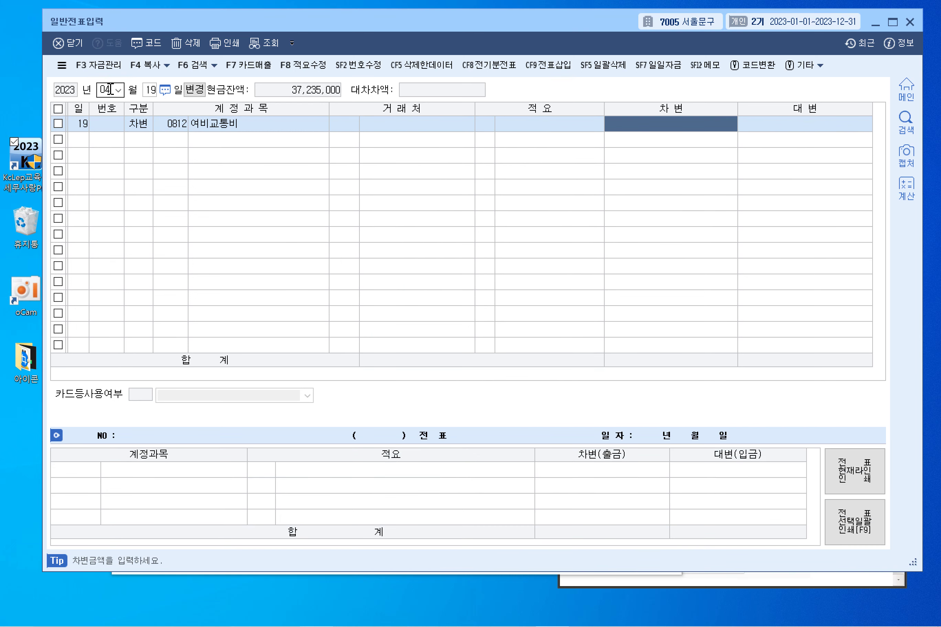
type("230,000")
key("Return")
- Add a 대변 line with the account 0134 가지급금
type("4")
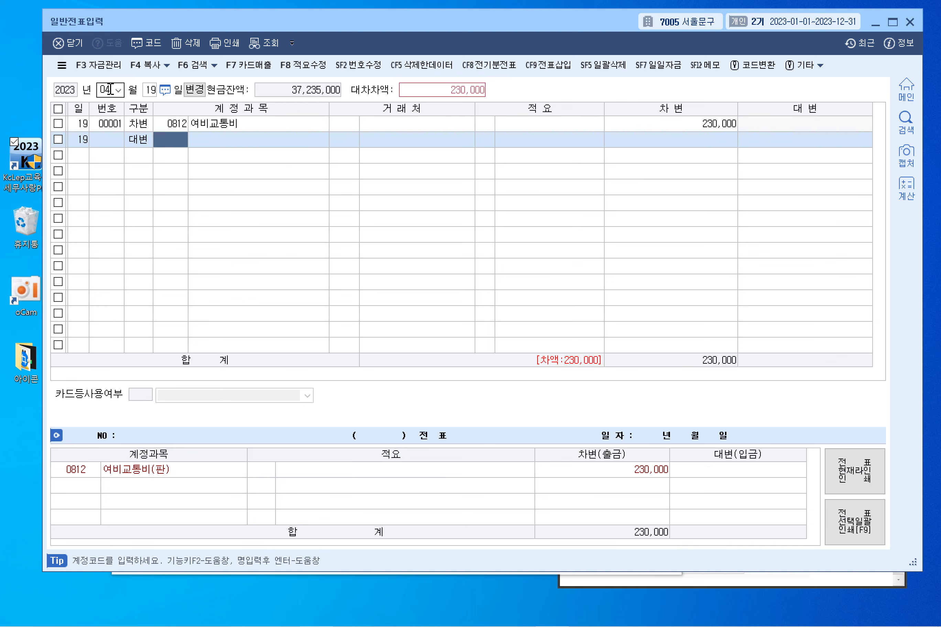
type("가지급금")
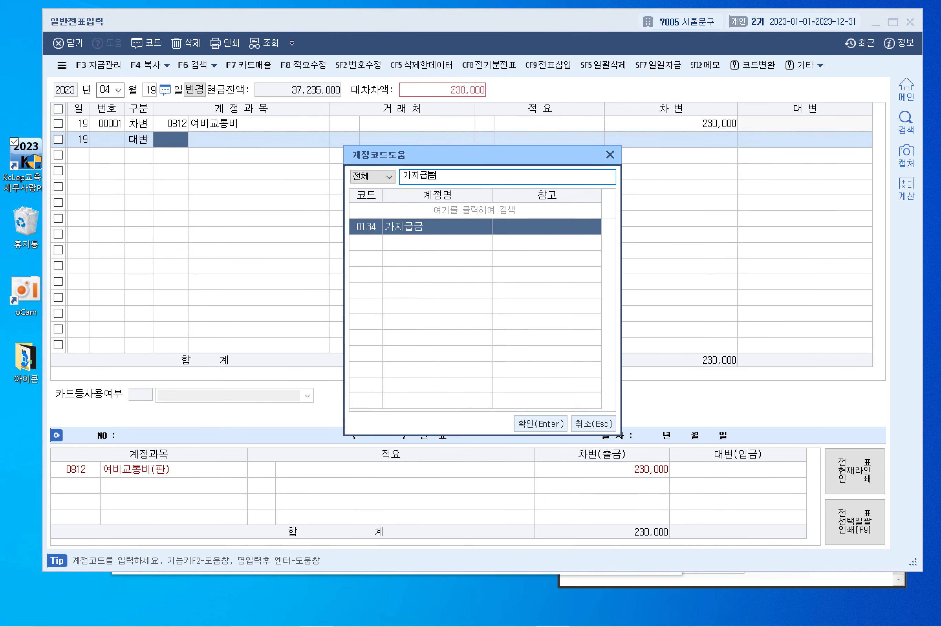
key("Return")
- Assign the travelling employee as the 가지급금 line's customer and complete the line with no description and a credit of 200,000
key("F2")
type("김")
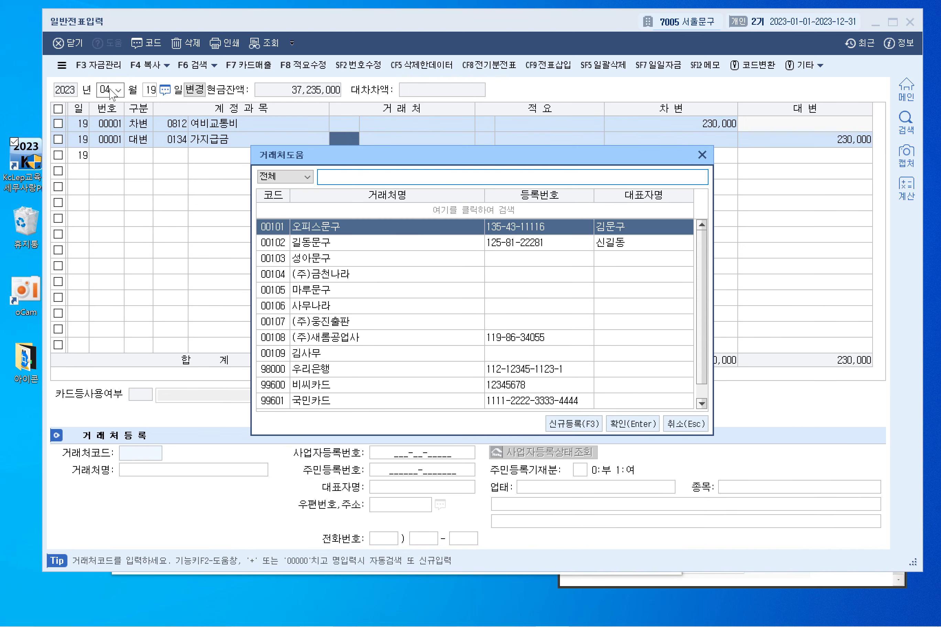
type("사무")
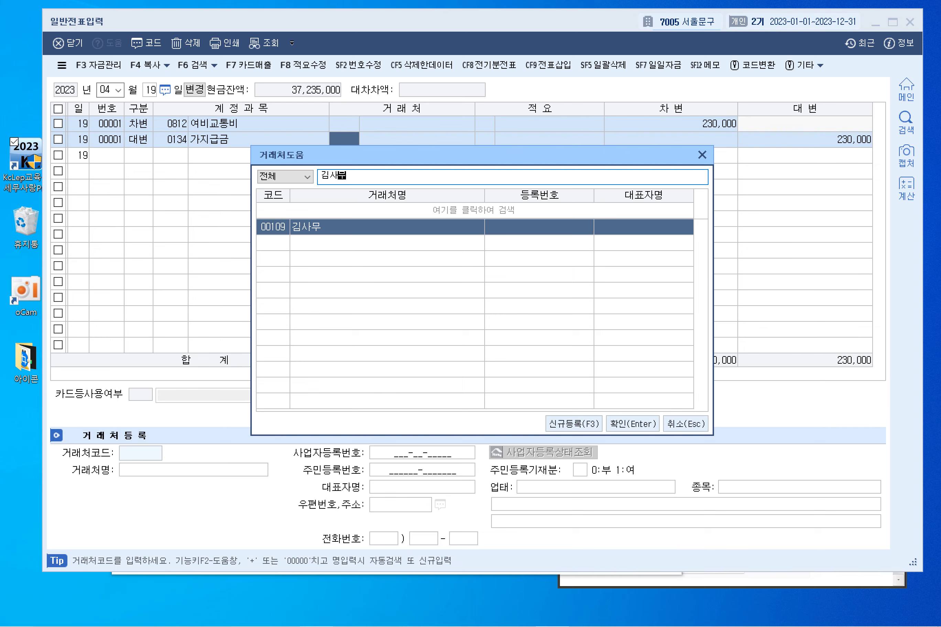
key("Return")
key("Return")
key("Return")
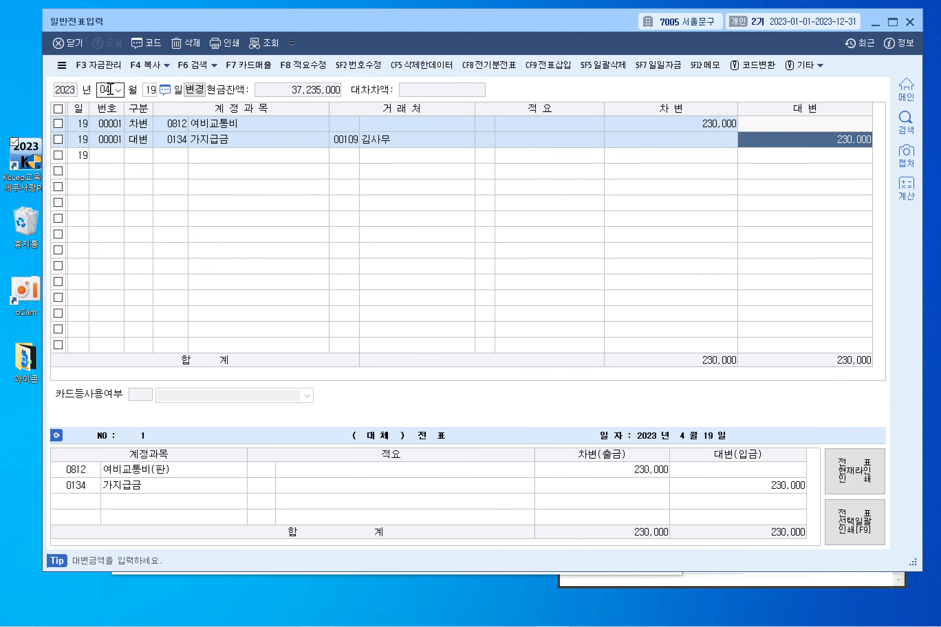
type("200")
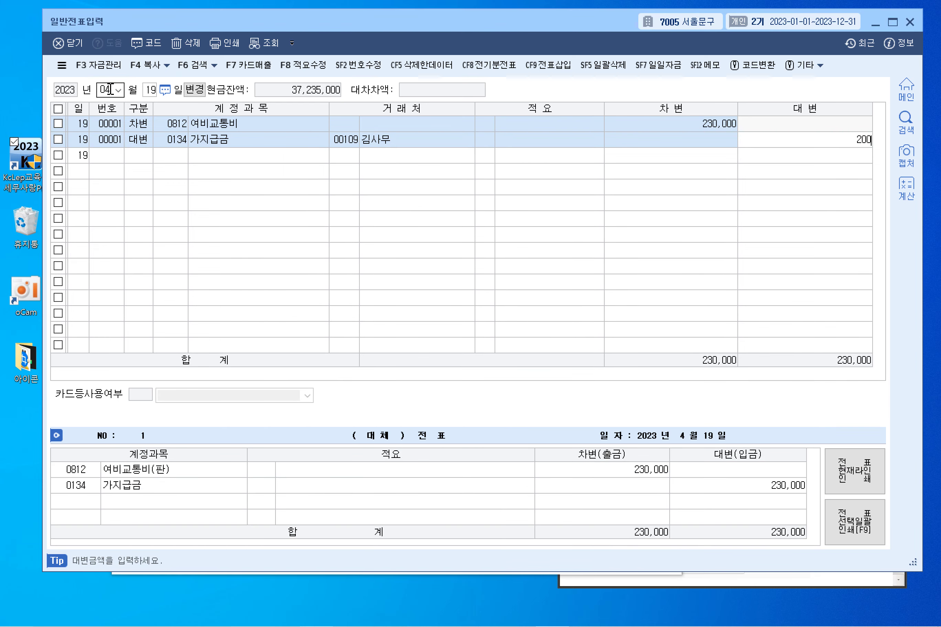
key("Return")
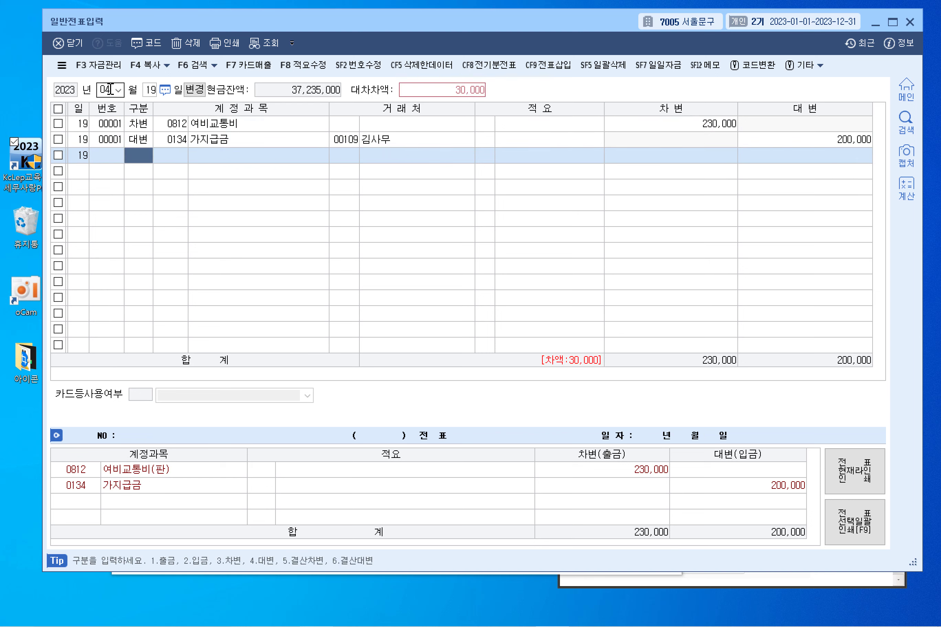
- Add a second 대변 line with the account 0101 현금
type("4")
key("Return")
key("F2")
type("현금")
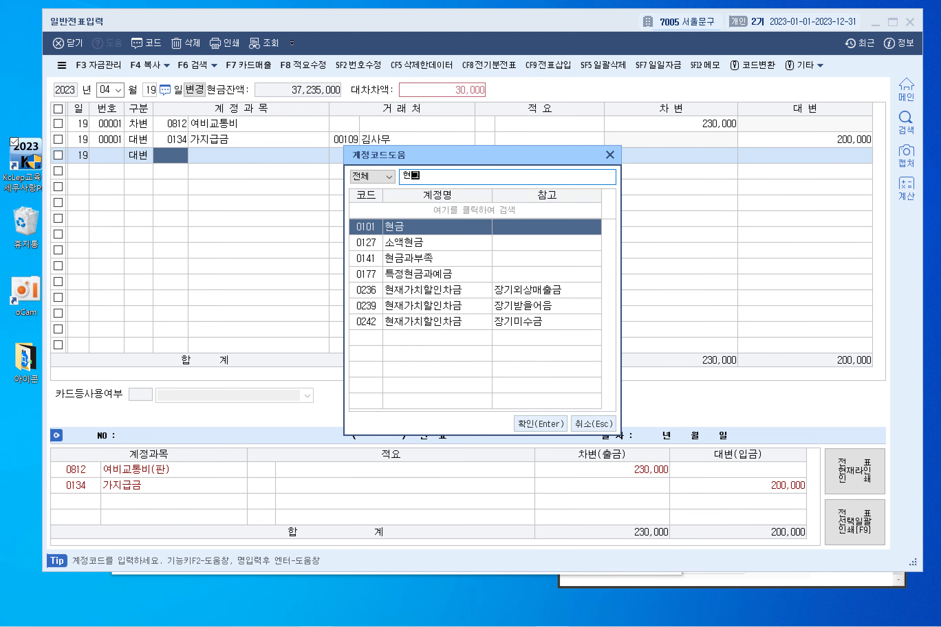
key("Return")
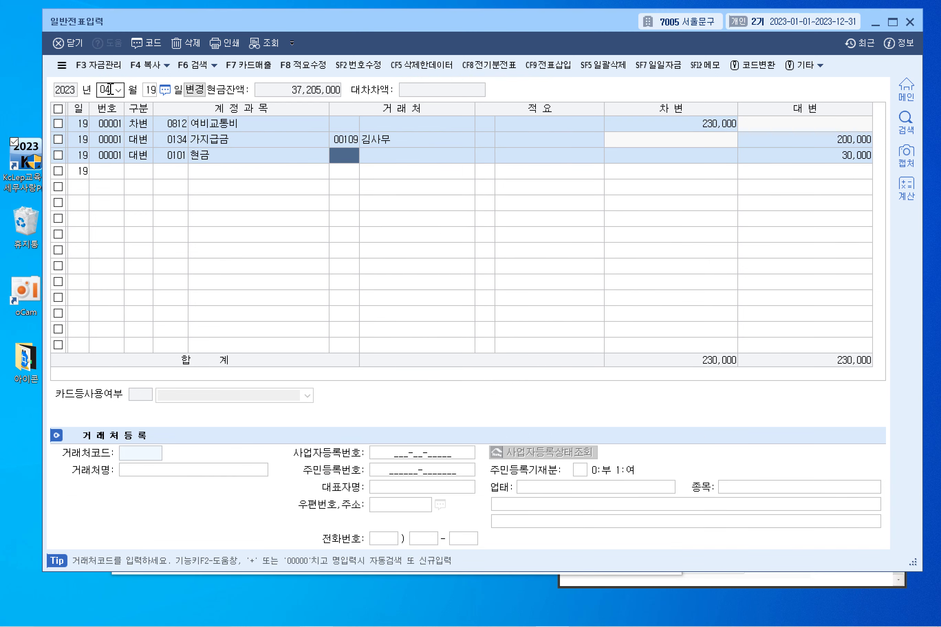
key("Return")
type("김사무")
key("Return")
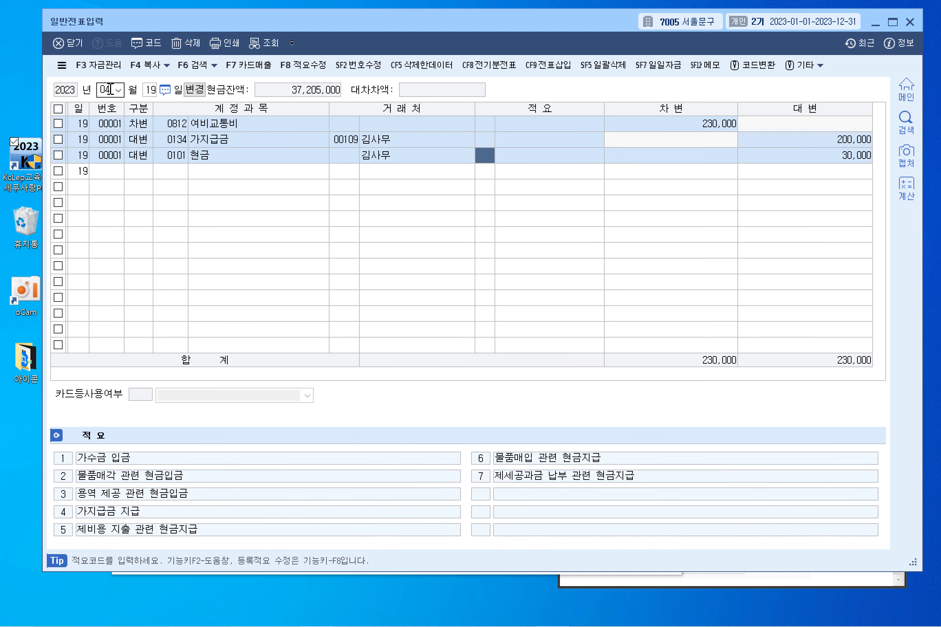
key("Left")
key("Return")
key("Left")
- Complete the 현금 line with no customer, no description and a credit of 30,000, and select it to show the voucher
key("Return")
key("Return")
key("Return")
key("Return")
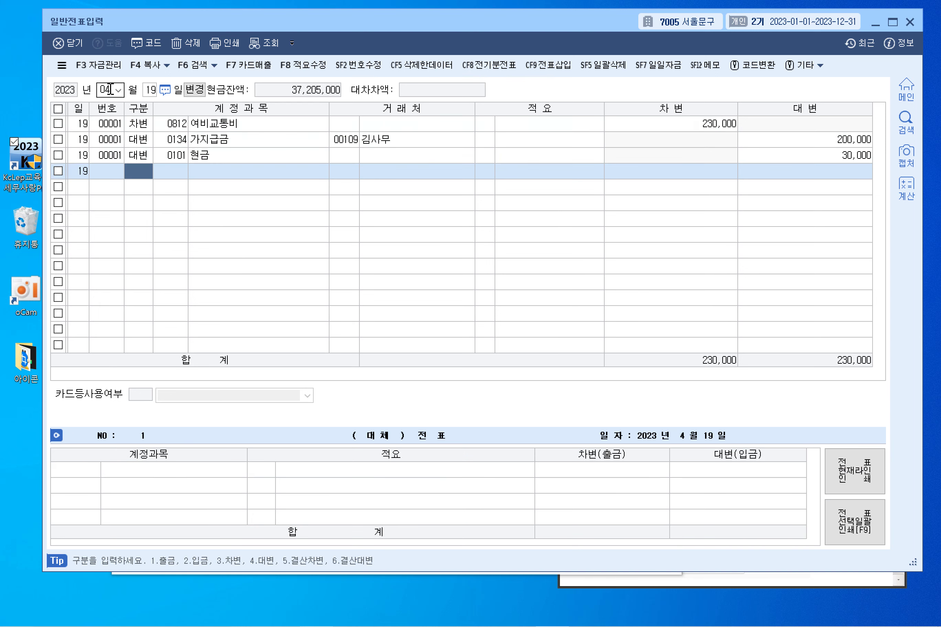
key("Up")
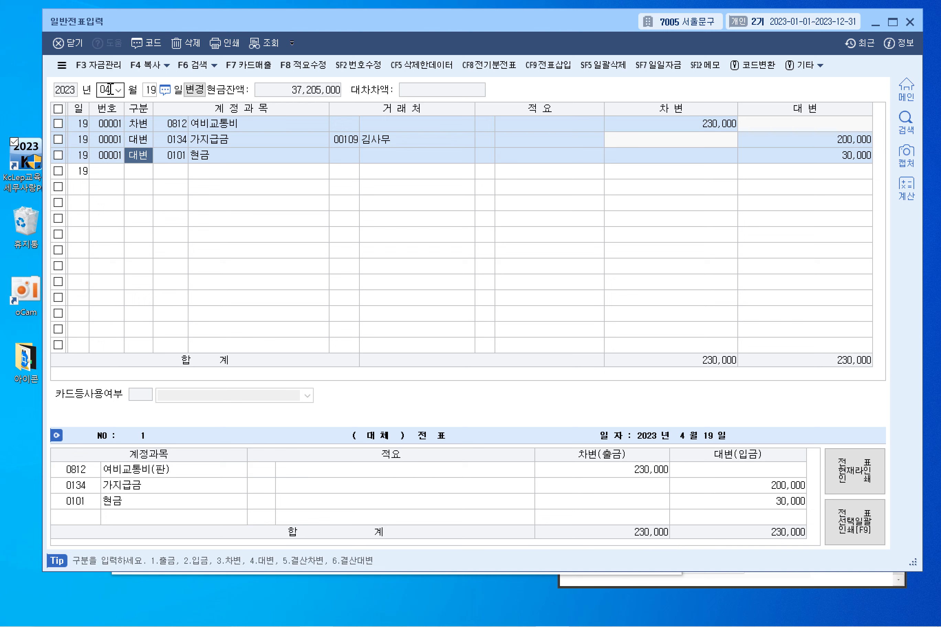
- Switch to the PDF textbook in Edge, move on to problem (25) and underline 임차보증금 in its title
mouse_move(433, 621)
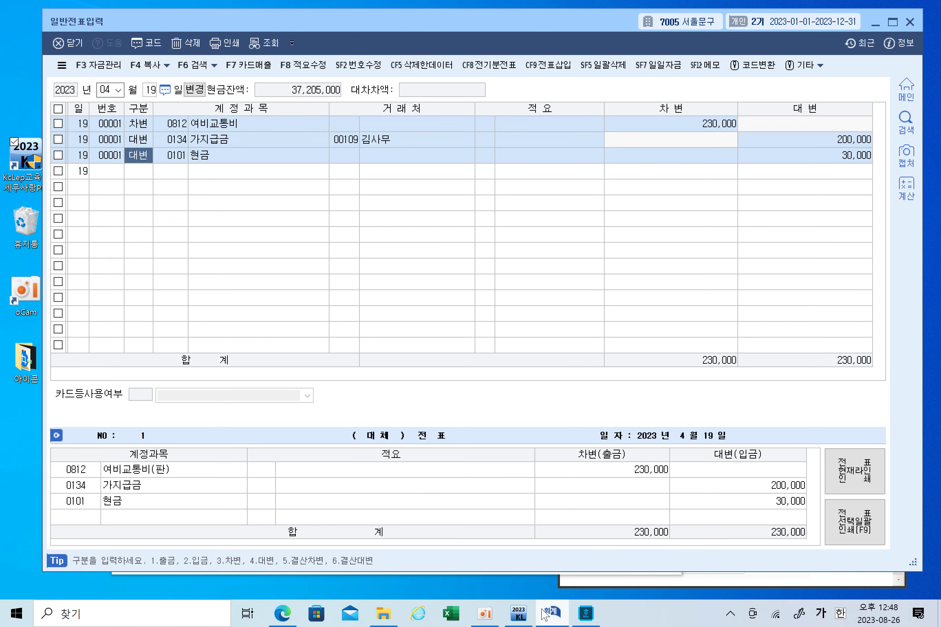
left_click(282, 614)
scroll(370, 322, "down", 5)
scroll(369, 324, "down", 6)
left_click_drag(153, 229, 222, 228)
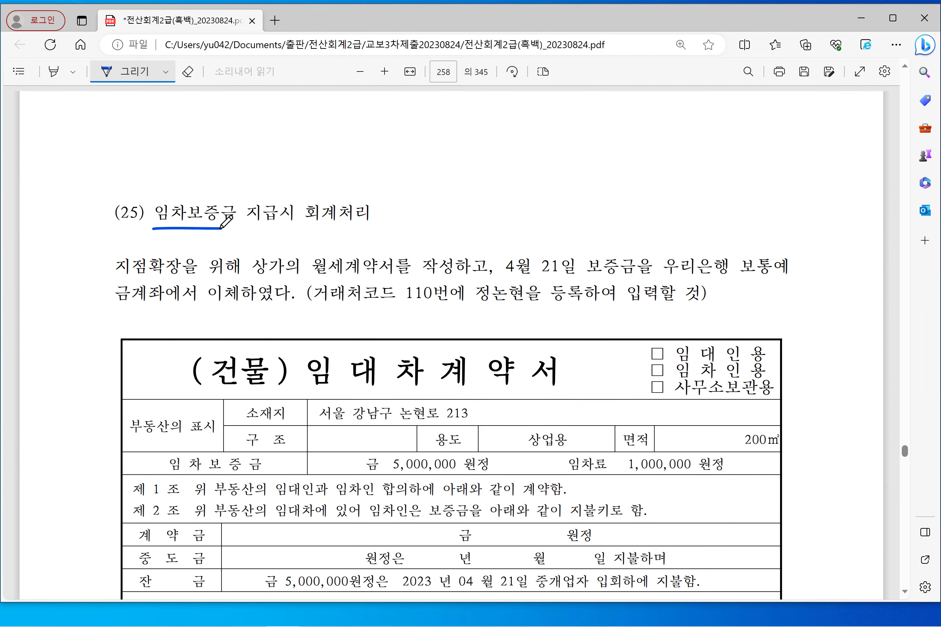
- Underline the lease contract, 4월 21일, 보증금 and 우리은행 보통예금 transfer wording in problem (25), and box the customer registration instruction
scroll(406, 267, "down", 4)
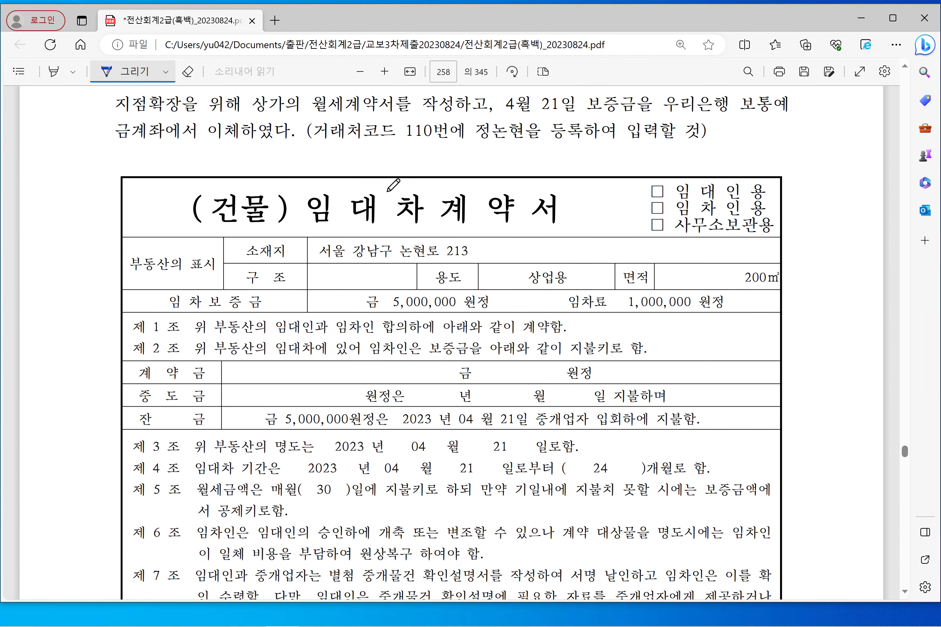
left_click_drag(264, 121, 411, 130)
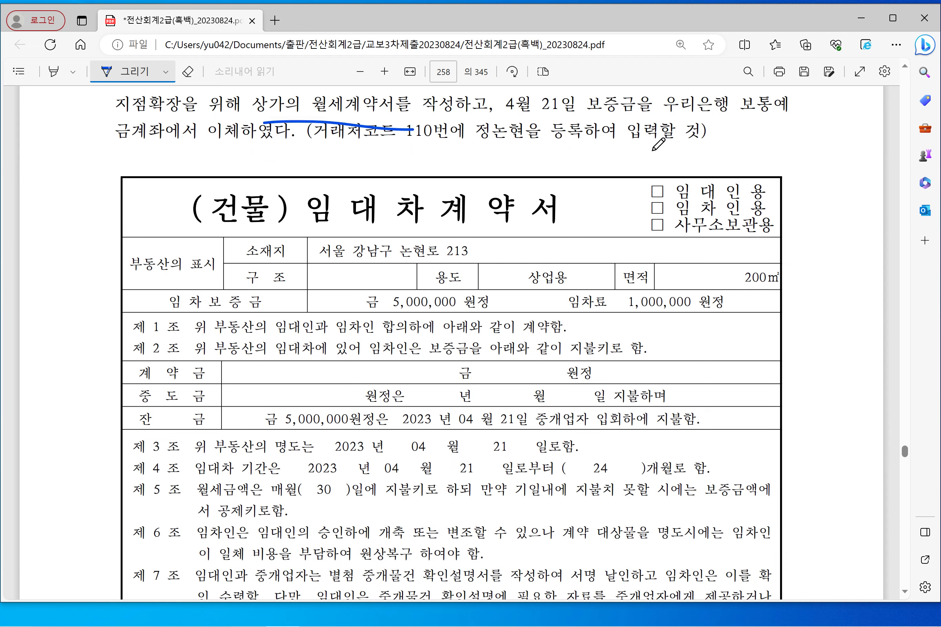
left_click_drag(504, 117, 797, 123)
left_click_drag(146, 153, 242, 164)
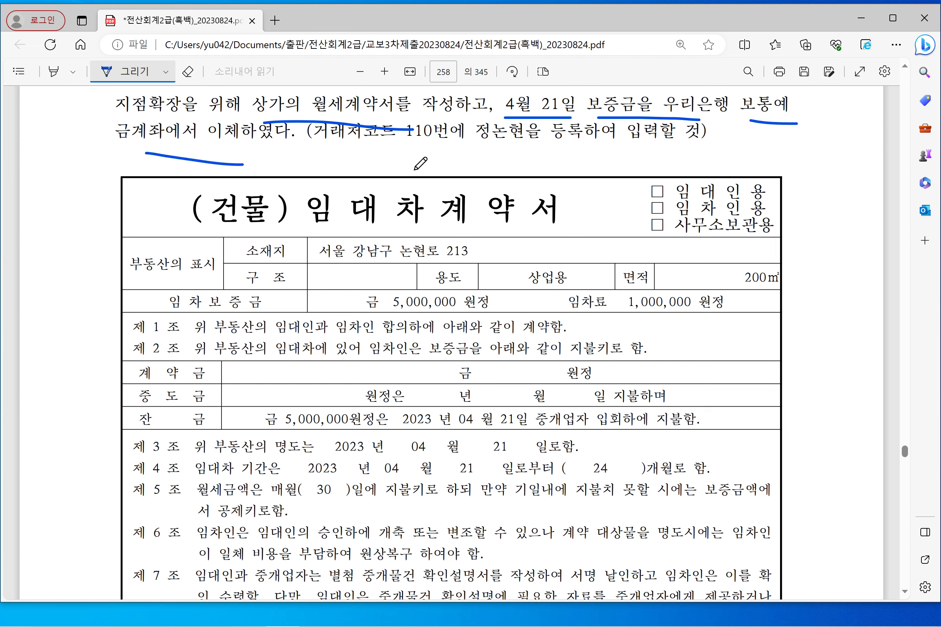
mouse_move(397, 149)
left_mouse_down()
mouse_move(514, 148)
mouse_move(538, 117)
mouse_move(368, 109)
mouse_move(370, 148)
left_mouse_up()
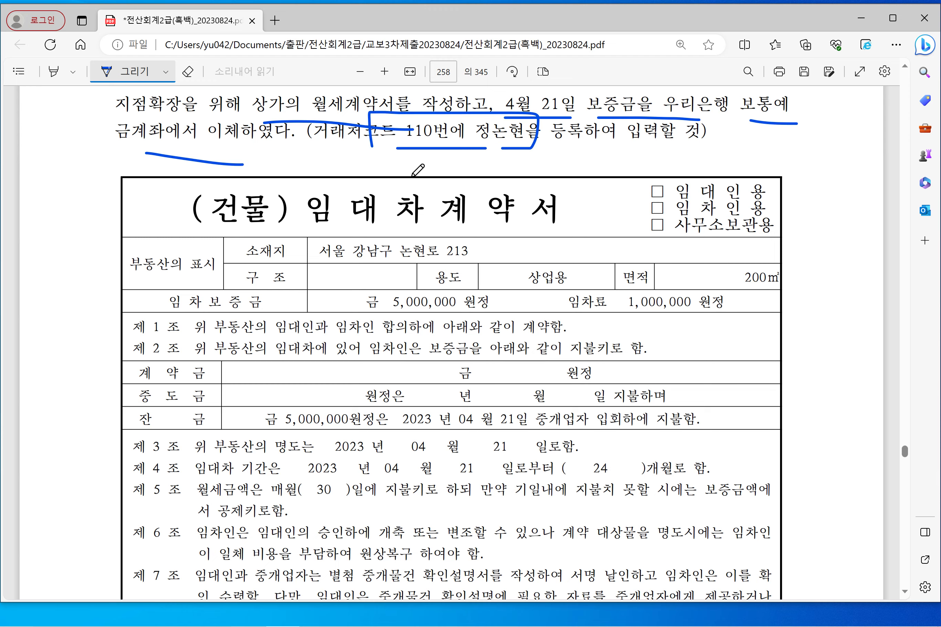
- Underline 임대인 and 임차인 in the contract's party table, and circle the lessor's name and the lessee 서울문구
scroll(516, 183, "down", 1)
scroll(516, 182, "down", 6)
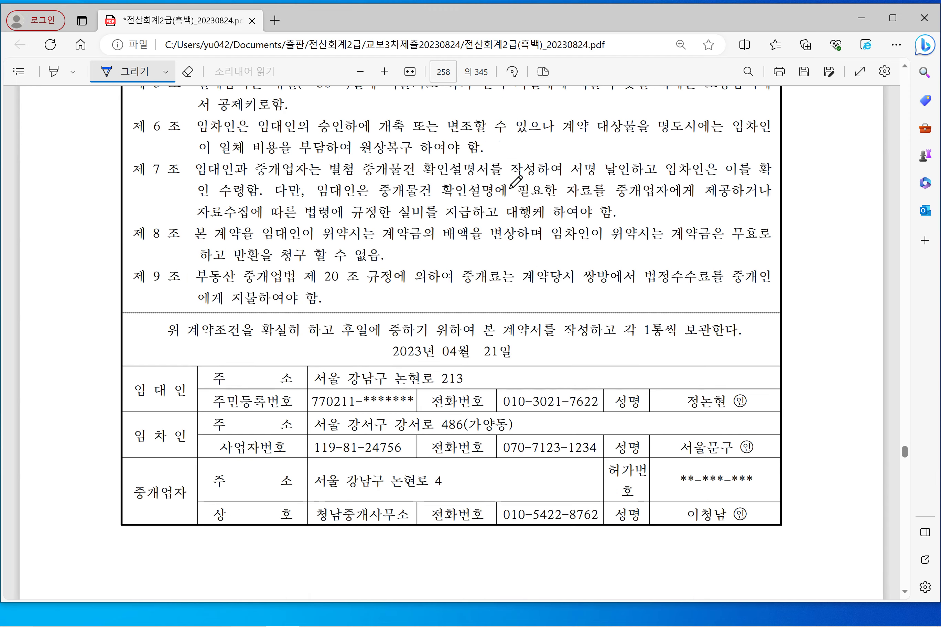
left_click_drag(136, 405, 189, 402)
left_click_drag(137, 456, 183, 455)
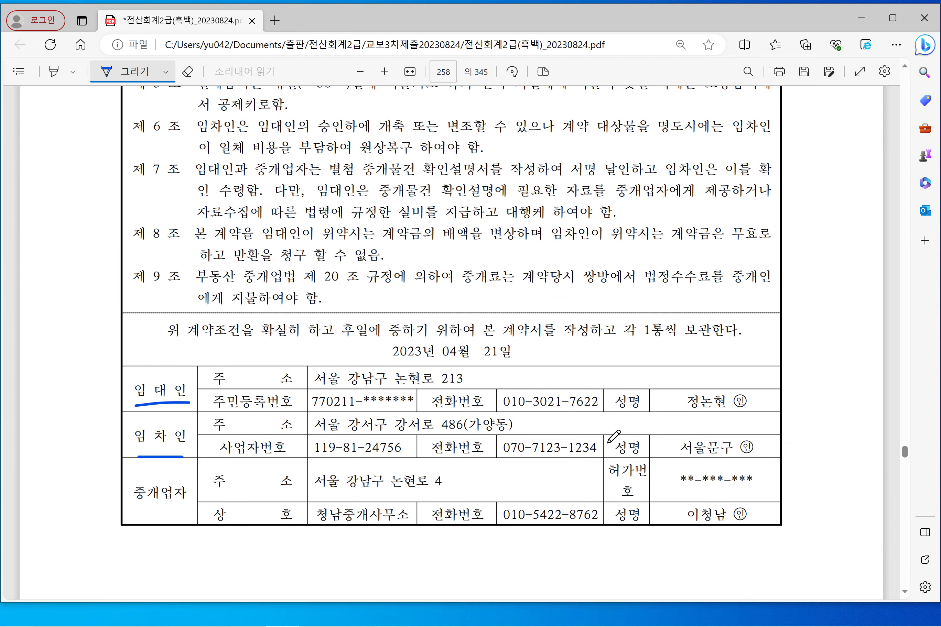
mouse_move(698, 384)
left_mouse_down()
mouse_move(679, 416)
mouse_move(752, 384)
mouse_move(703, 376)
left_mouse_up()
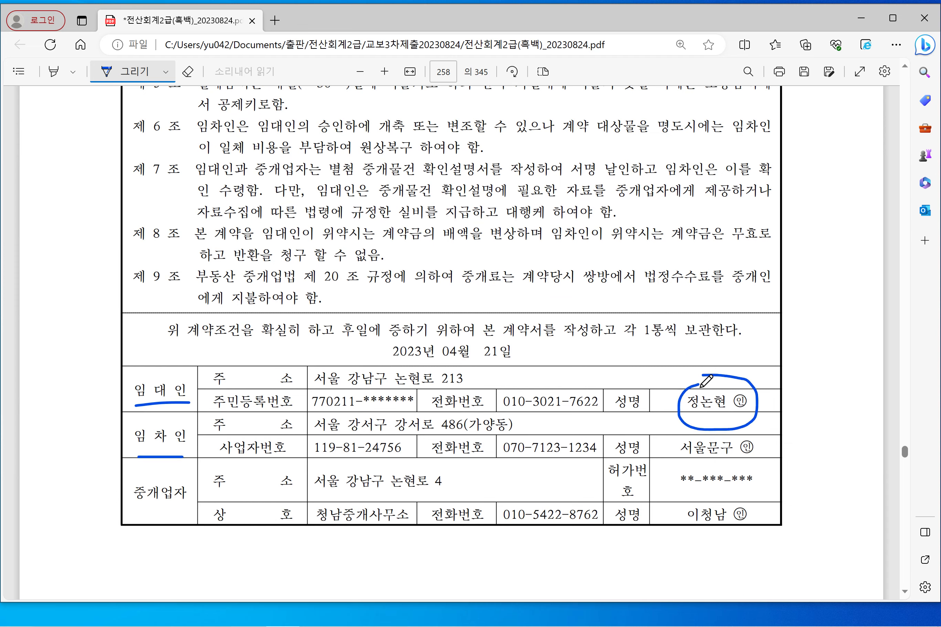
left_click_drag(139, 449, 213, 449)
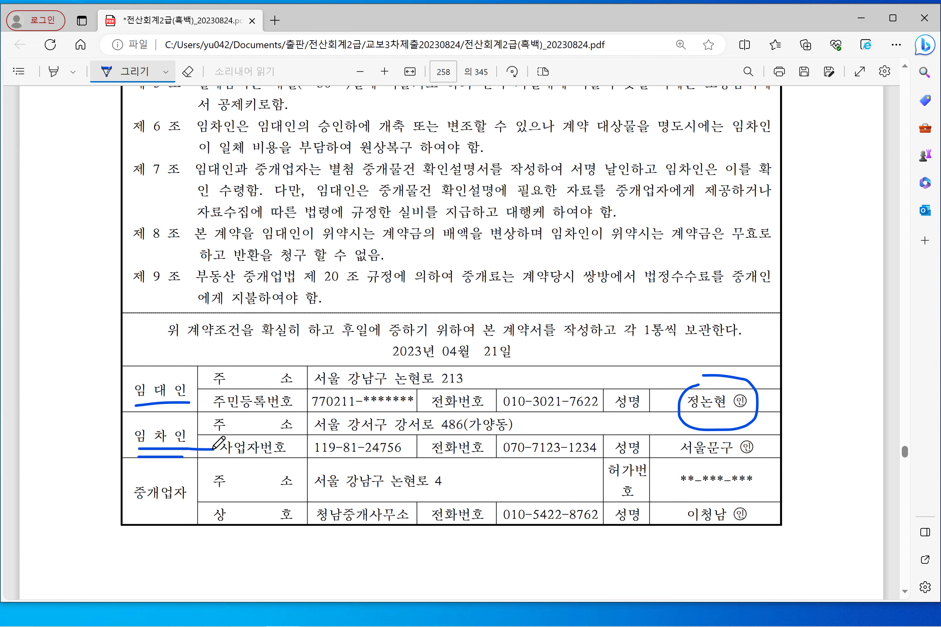
mouse_move(687, 461)
left_mouse_down()
mouse_move(777, 423)
mouse_move(667, 433)
mouse_move(670, 461)
left_mouse_up()
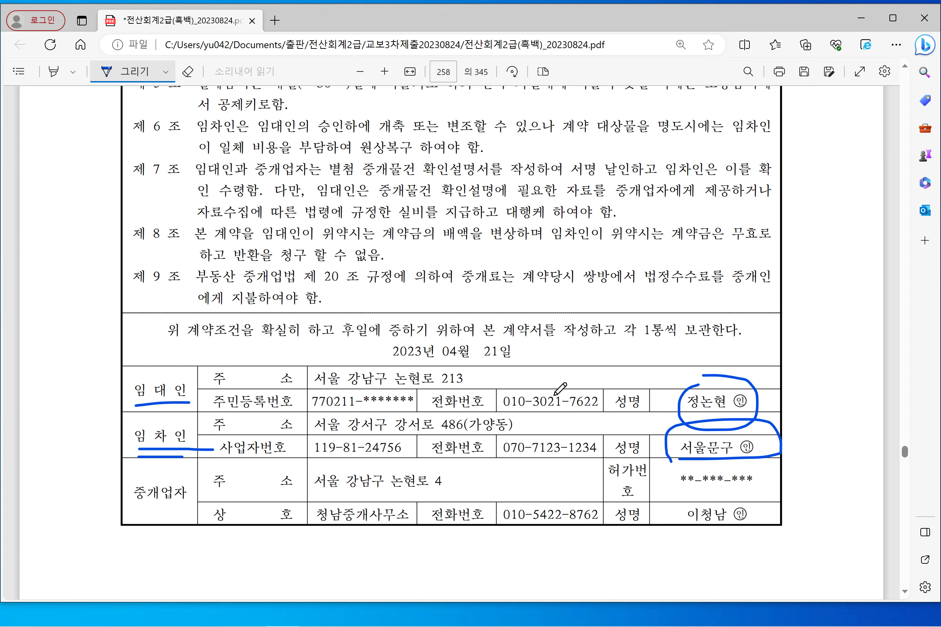
- Mark the 임차보증금 amount in the upper part of the lease contract and move on past the contract
scroll(560, 389, "up", 10)
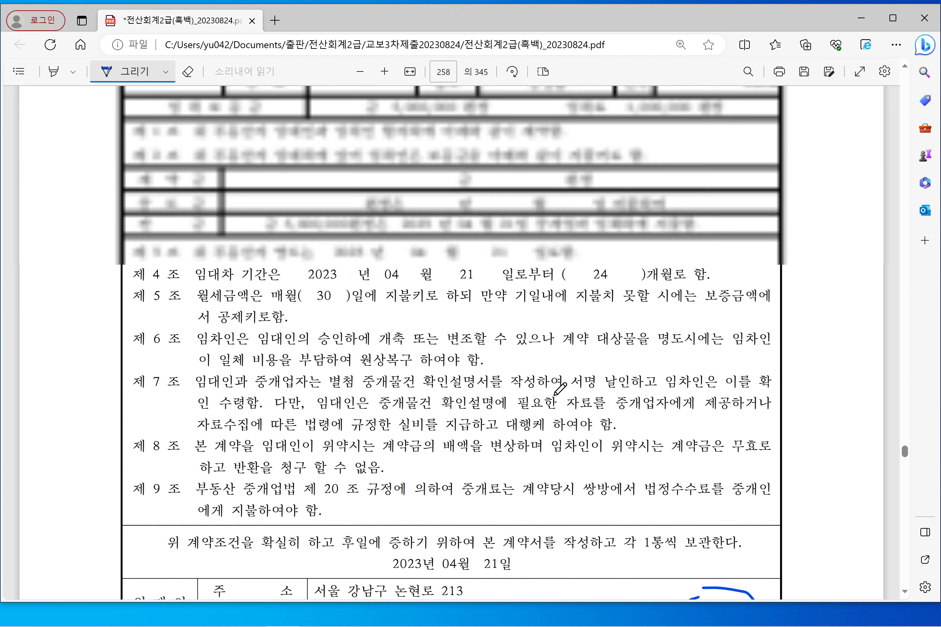
mouse_move(401, 289)
left_mouse_down()
mouse_move(502, 311)
mouse_move(419, 262)
left_mouse_up()
scroll(492, 403, "down", 6)
scroll(491, 403, "down", 15)
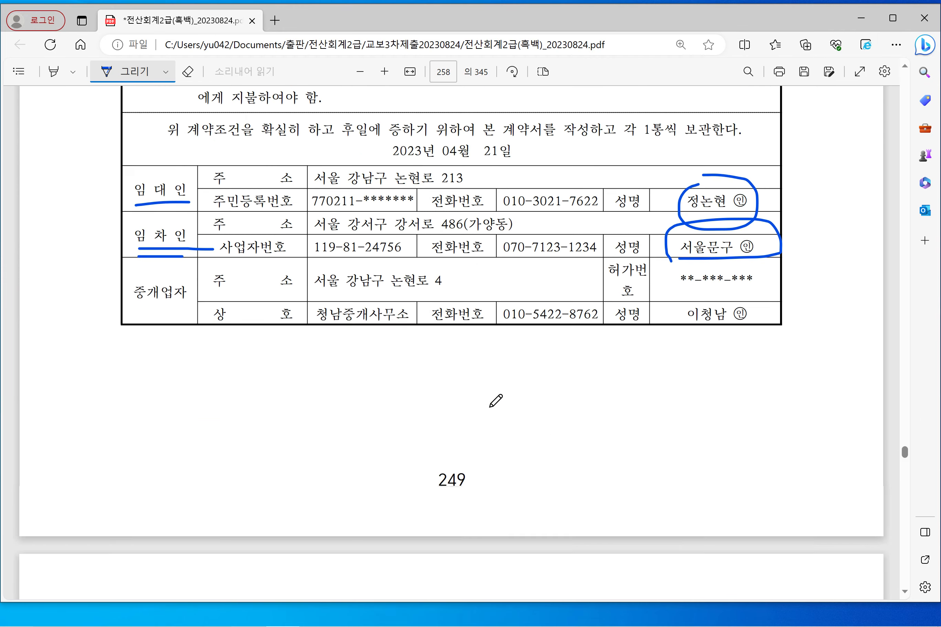
- In problem (25)'s answer, separate debit and credit with a slash and underline 임차보증금, 보통예금 and the customer in the voucher image
left_click_drag(457, 157, 442, 223)
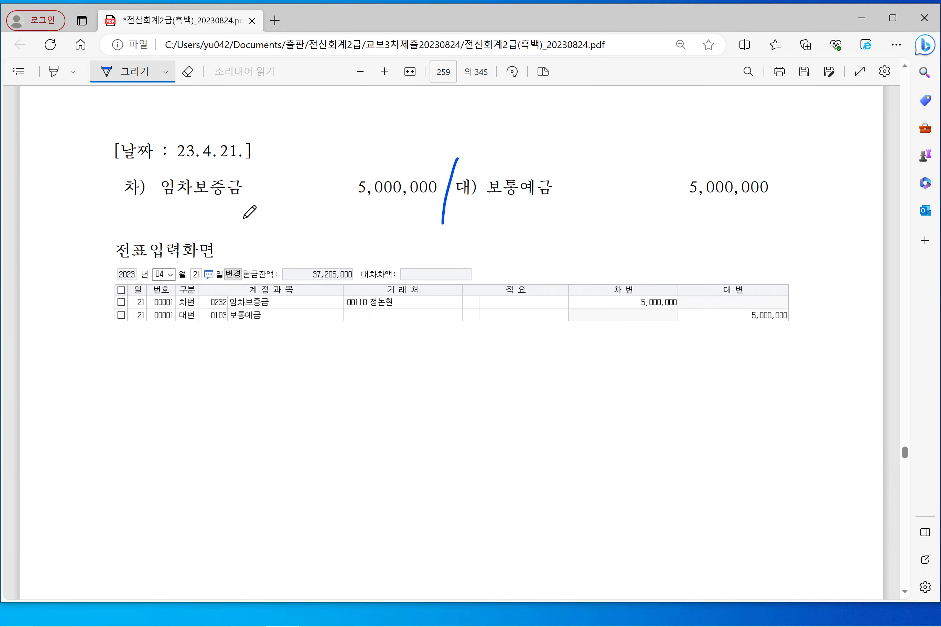
left_click_drag(161, 198, 242, 199)
left_click_drag(338, 309, 415, 309)
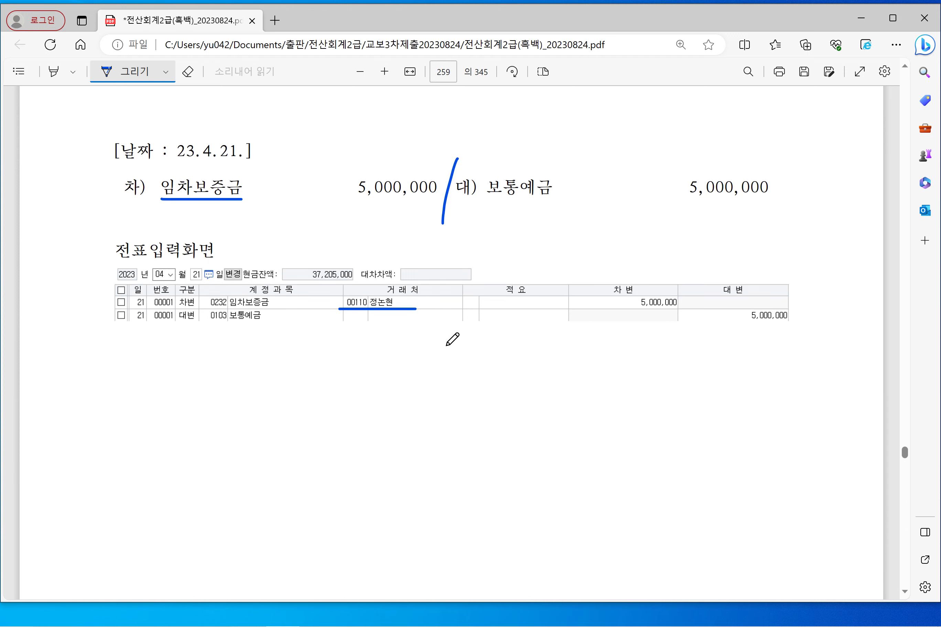
left_click_drag(473, 202, 556, 208)
- Switch to KcLep, set the voucher day to 21 and start a debit line with the account 임차보증금
left_click(861, 18)
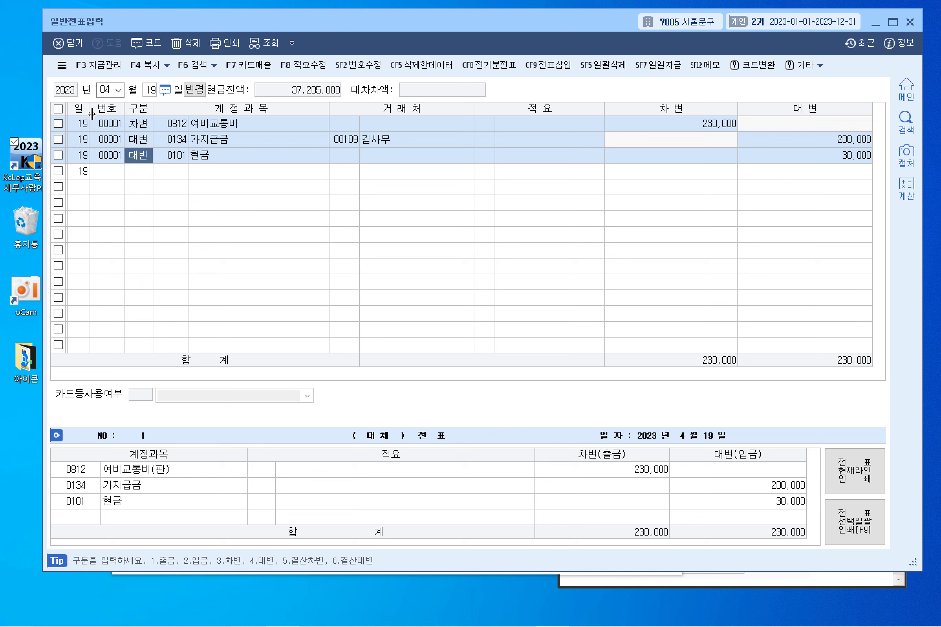
left_click(149, 91)
type("21")
key("Return")
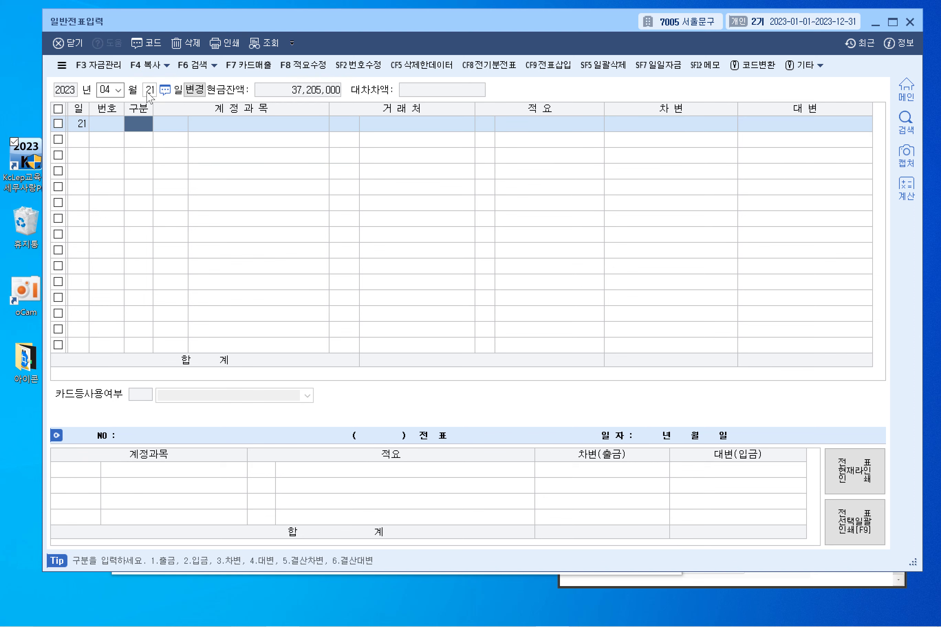
type("3")
key("F2")
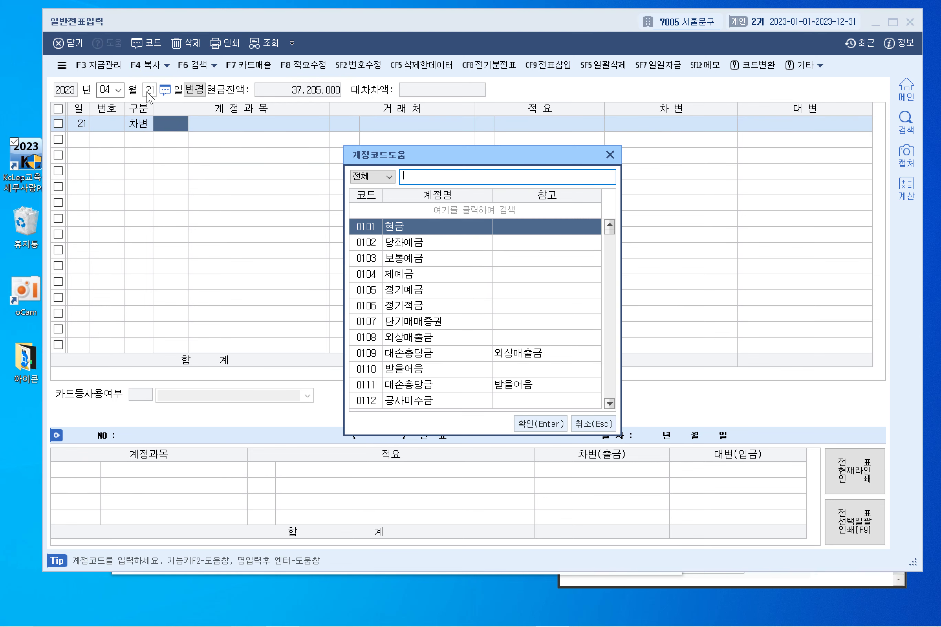
type("임차")
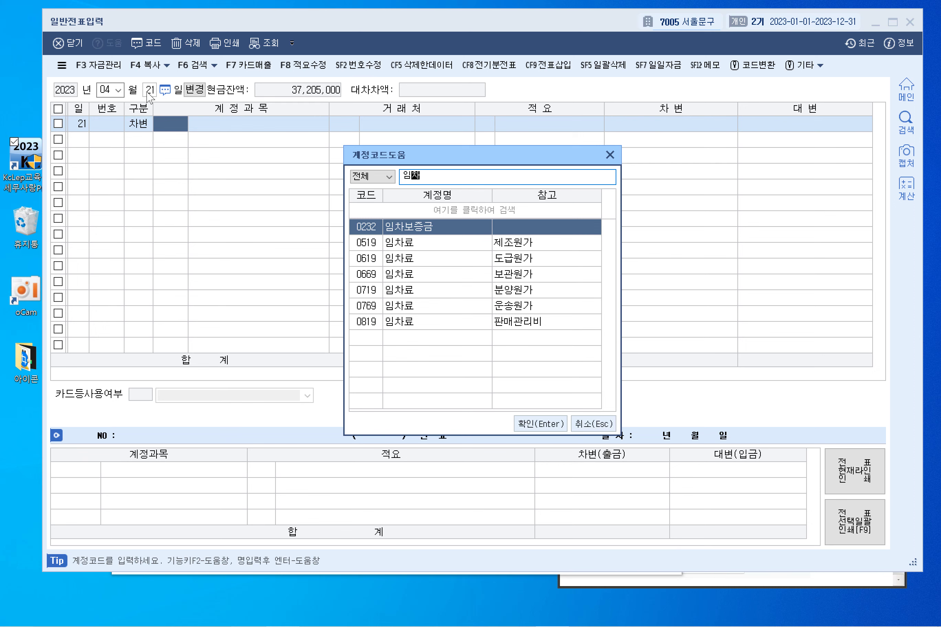
type("ㅂ")
key("Return")
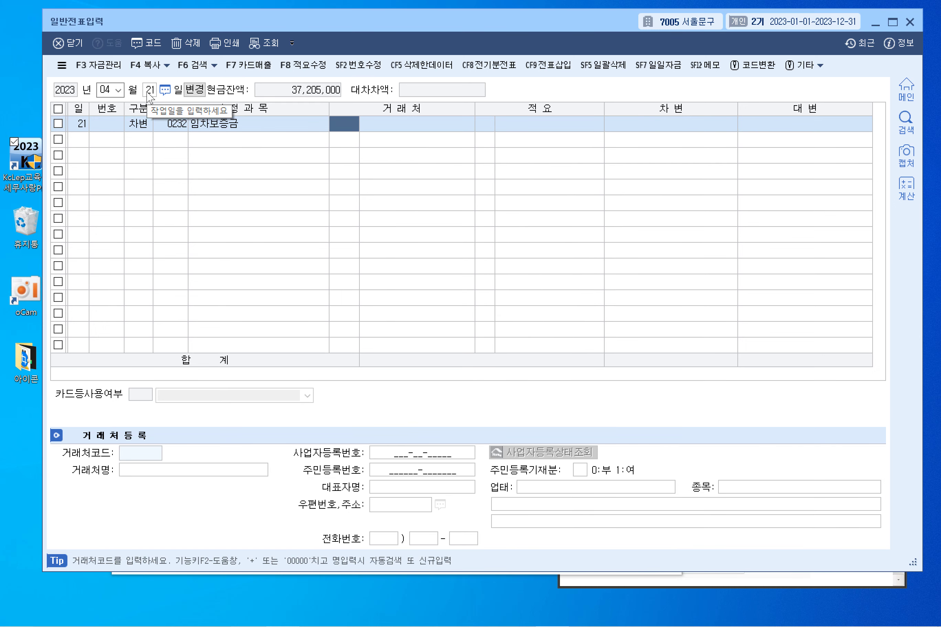
- Register the lessor as a new customer on the debit line with the proposed customer code, and open the customer's details for editing
type("+")
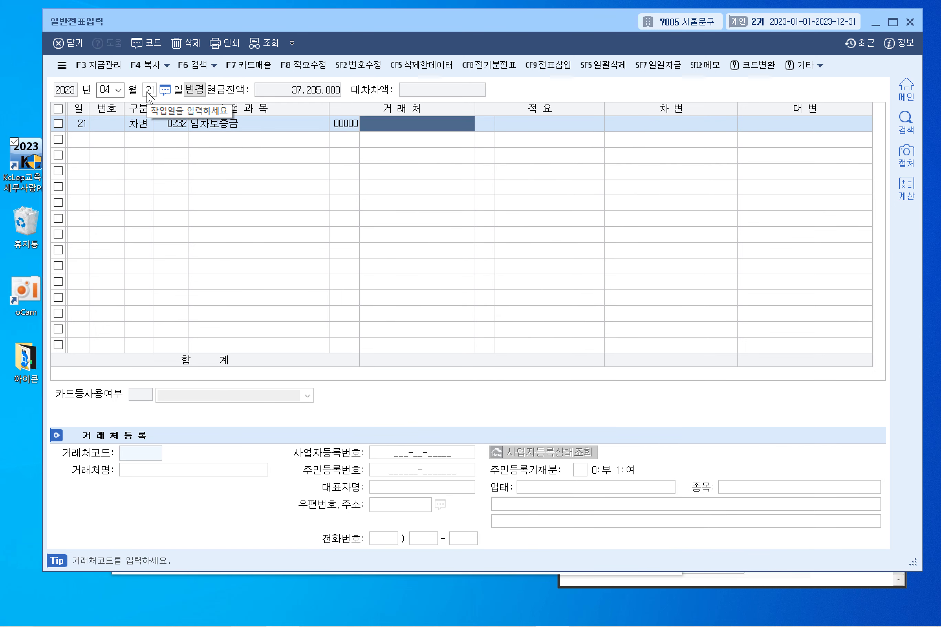
type("정논현")
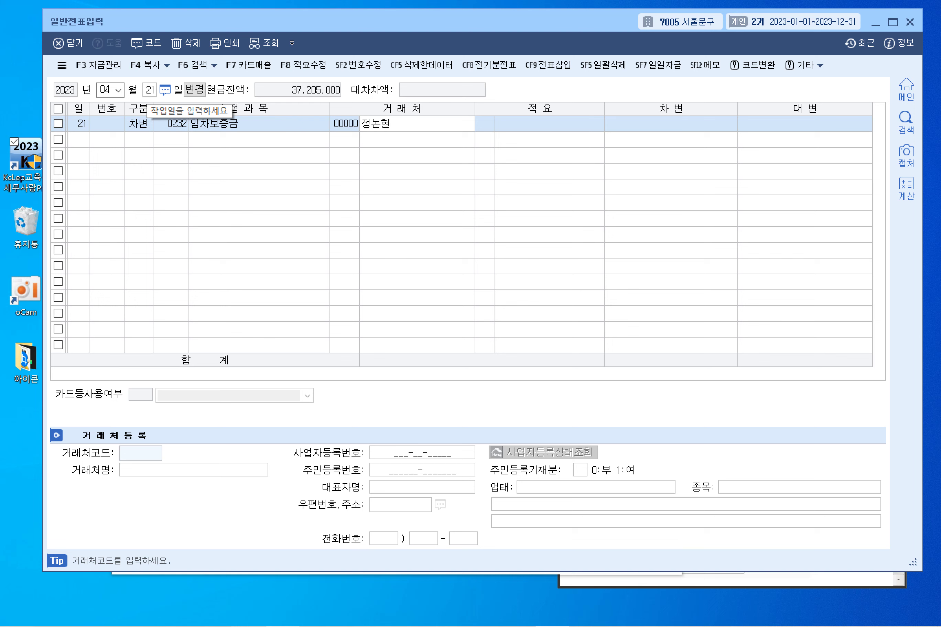
key("Return")
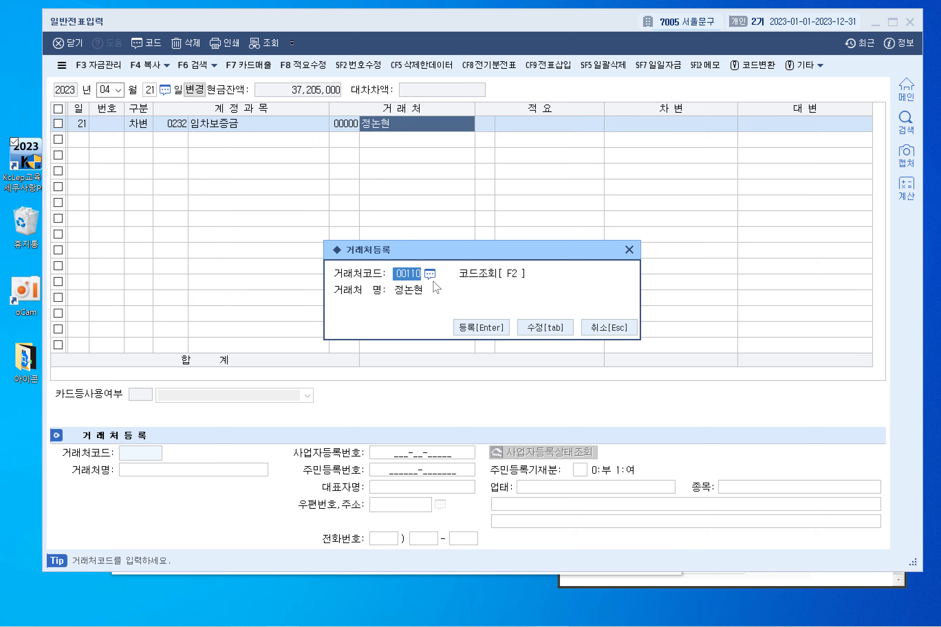
type("3")
key("BackSpace")
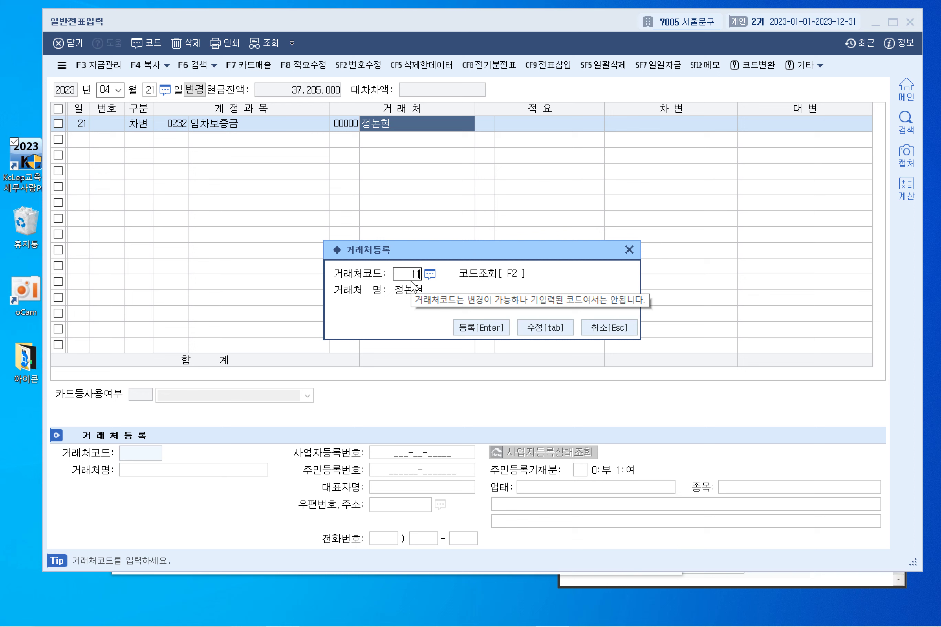
type("0")
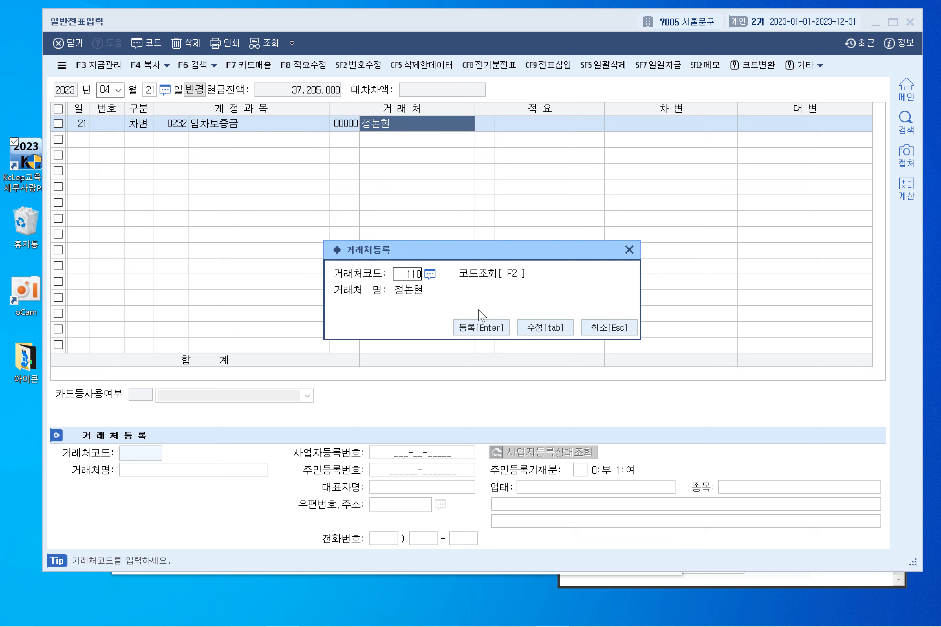
left_click(545, 329)
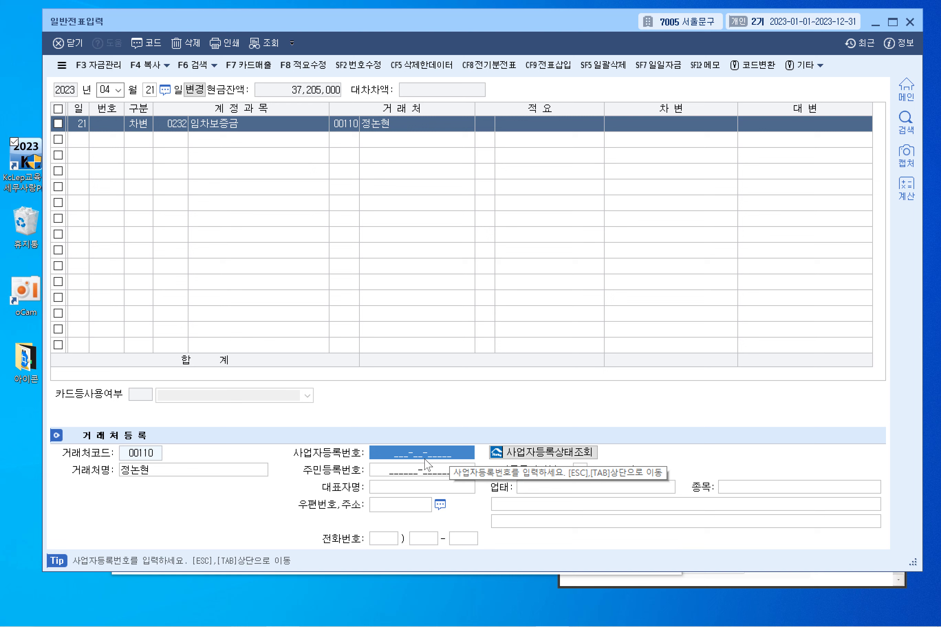
- Go through the new customer's resident number, representative, business type, address and remaining detail fields, leaving them blank
left_click(401, 469)
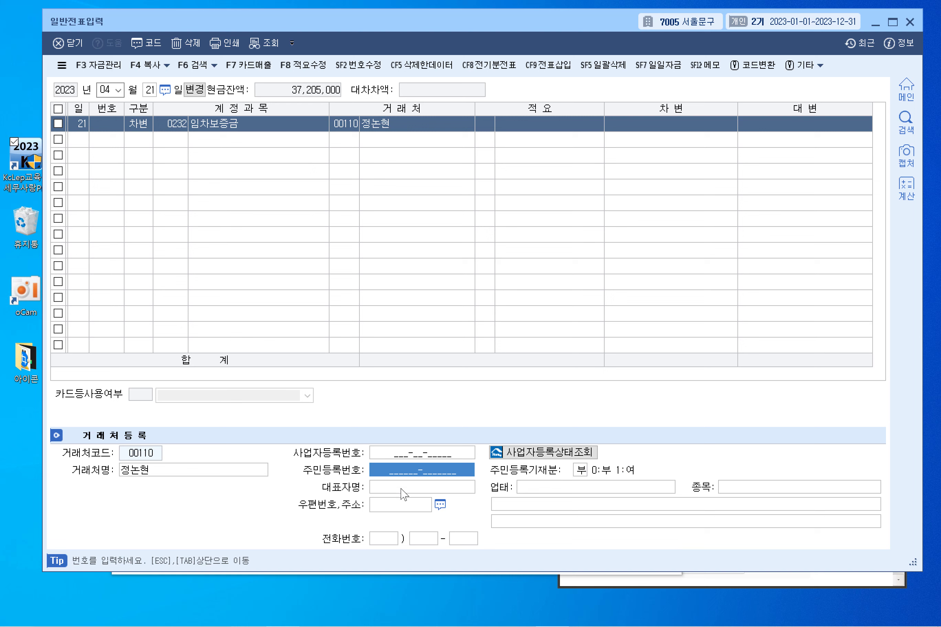
left_click(402, 491)
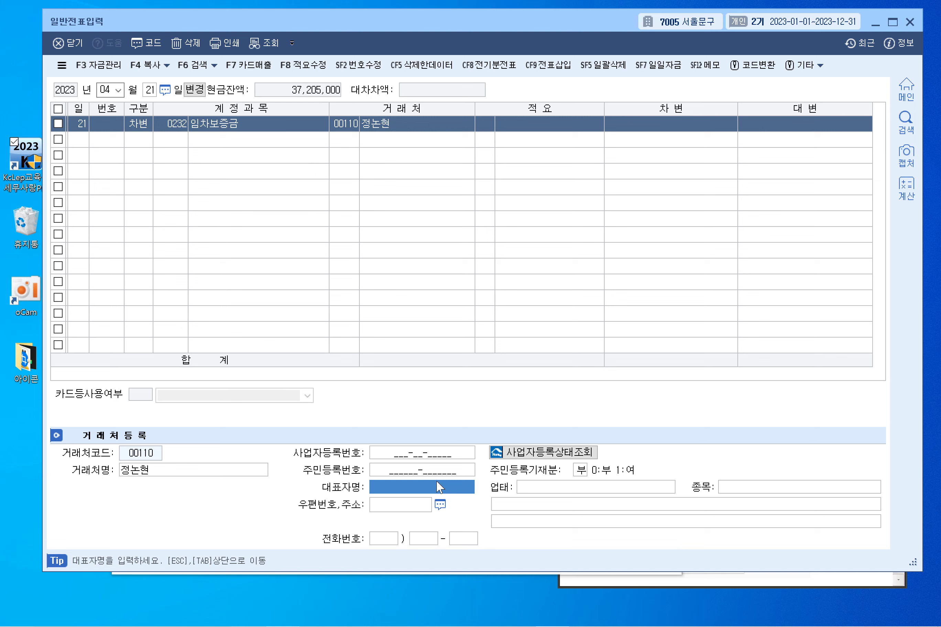
left_click(548, 488)
left_click(681, 506)
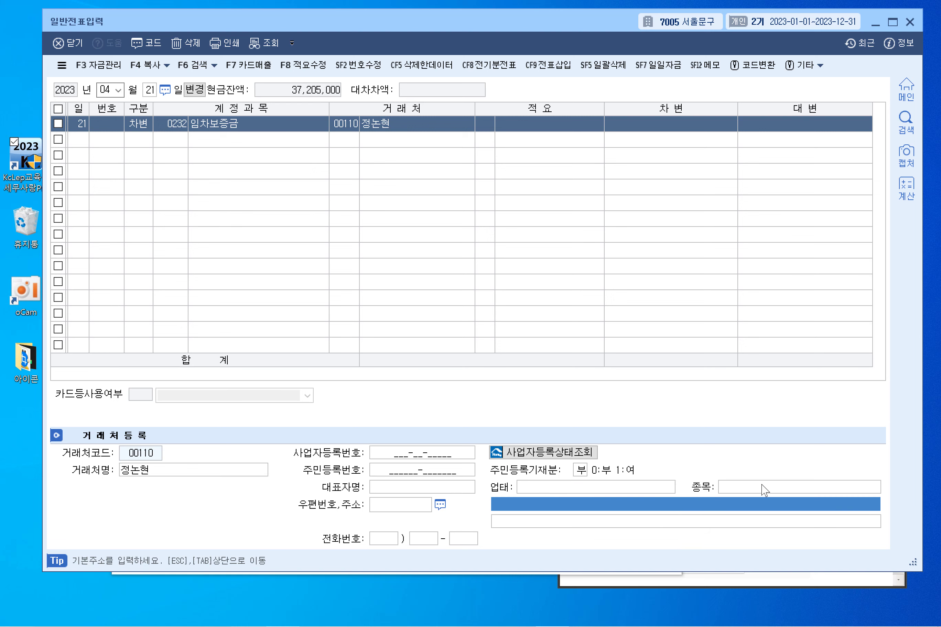
key("Return")
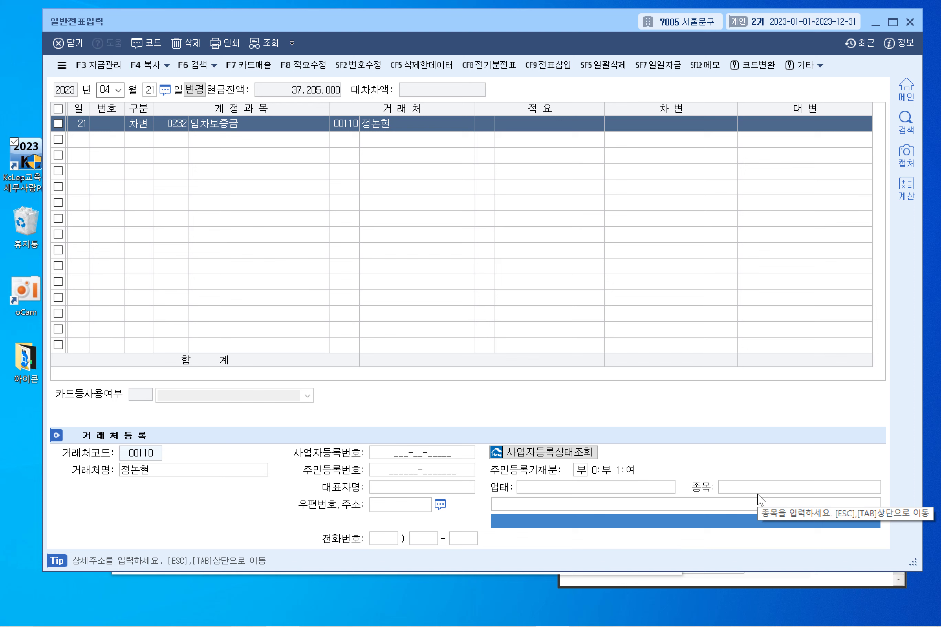
key("Return")
key("Return")
key("Return")
key("Return")
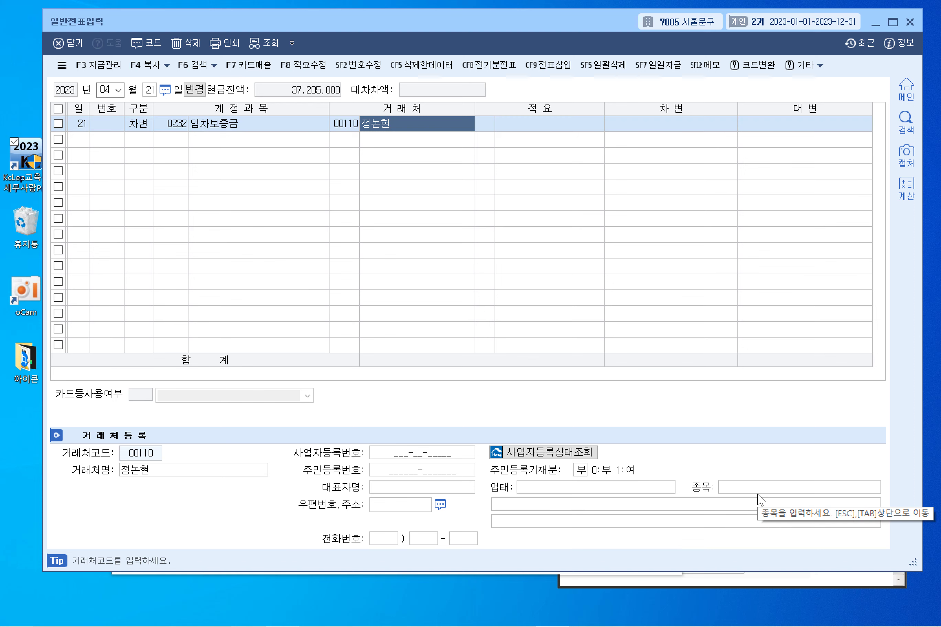
- Skip the summary and enter 5,000,000 as the debit amount of the 임차보증금 line
key("Return")
key("Return")
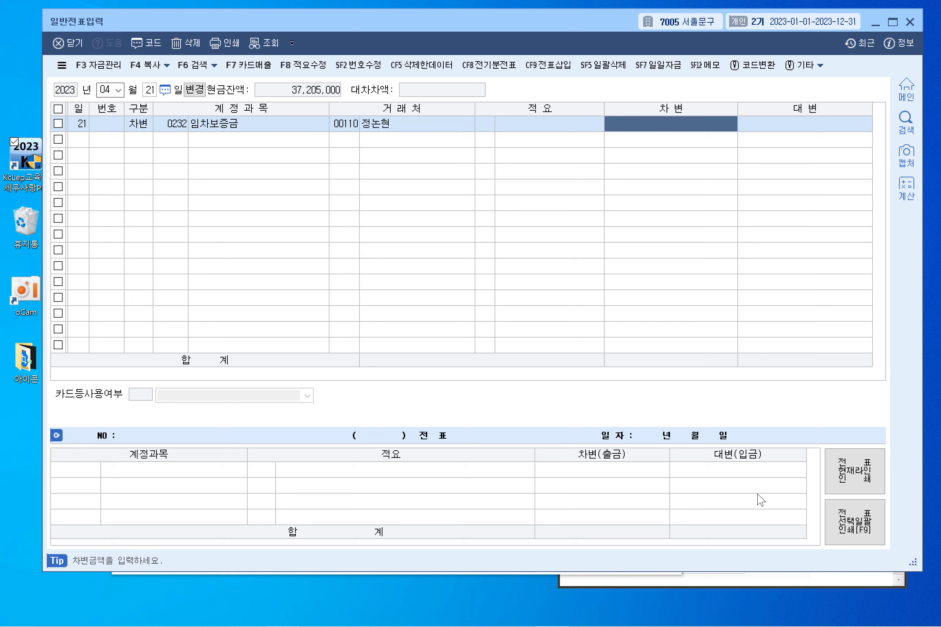
type("5000000")
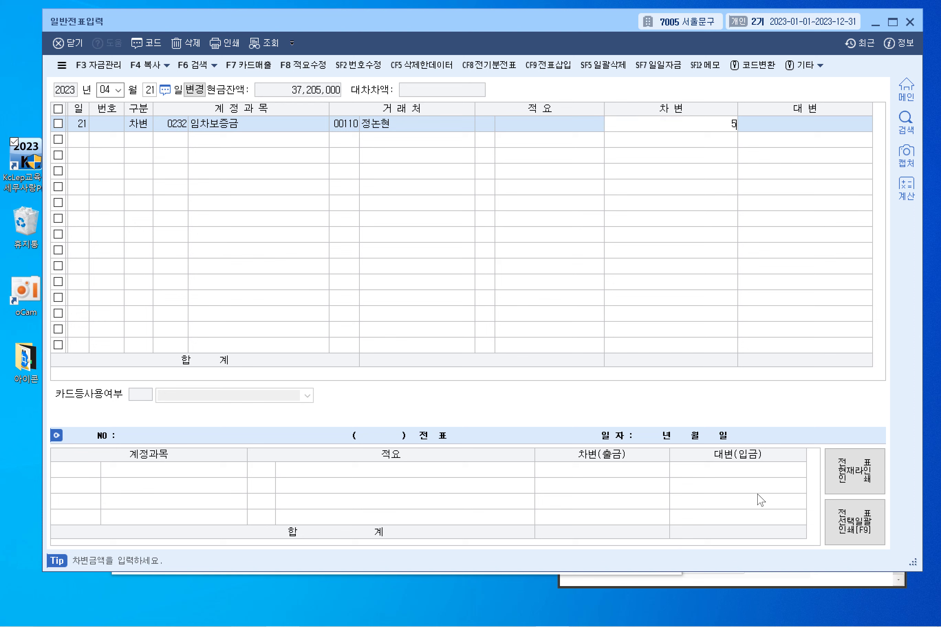
key("Return")
- Add a credit line for 보통예금 with 5,000,000, leaving the customer and summary blank, to complete the April 21 voucher
type("4")
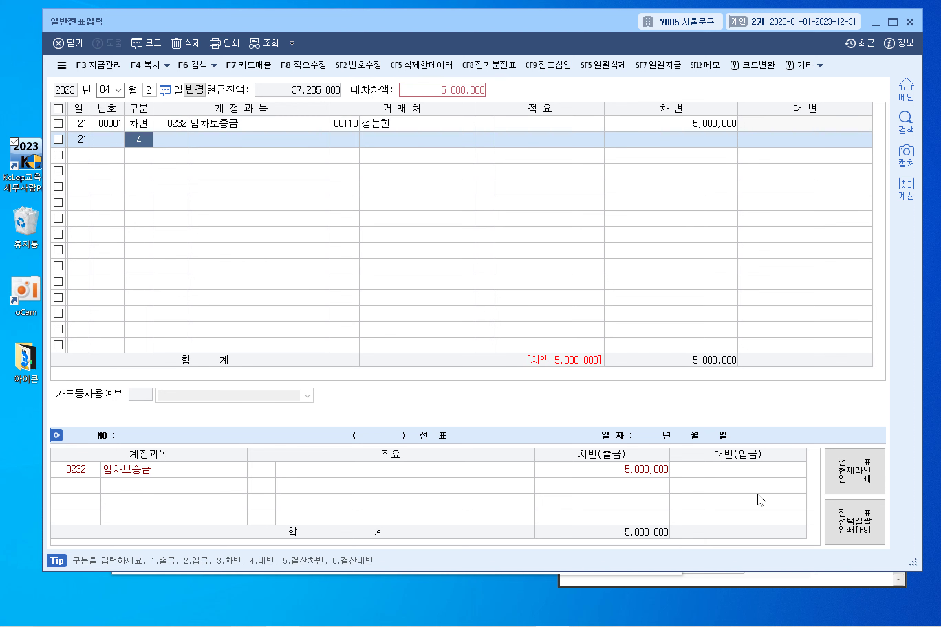
key("Return")
key("F2")
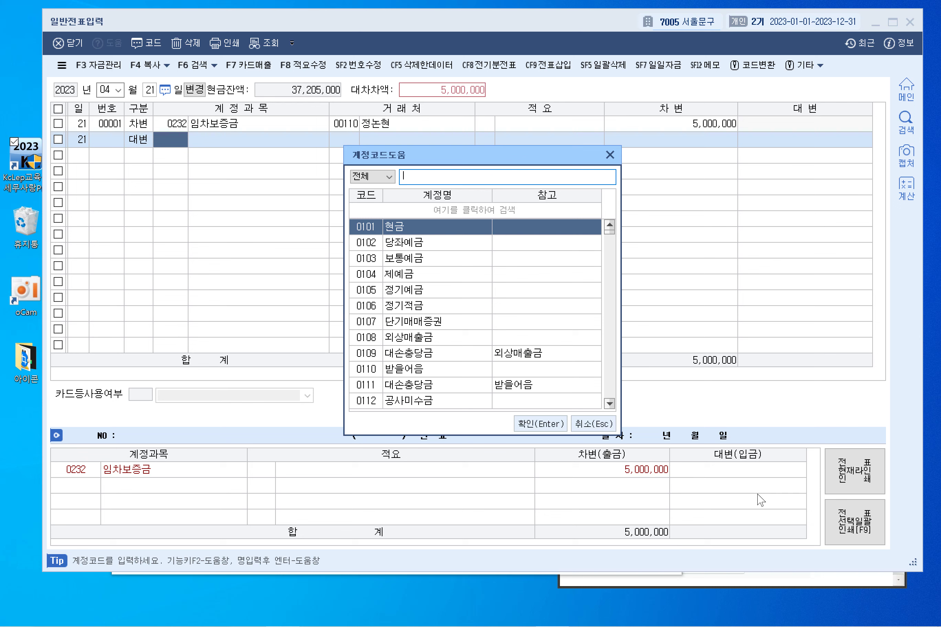
type("보통예금")
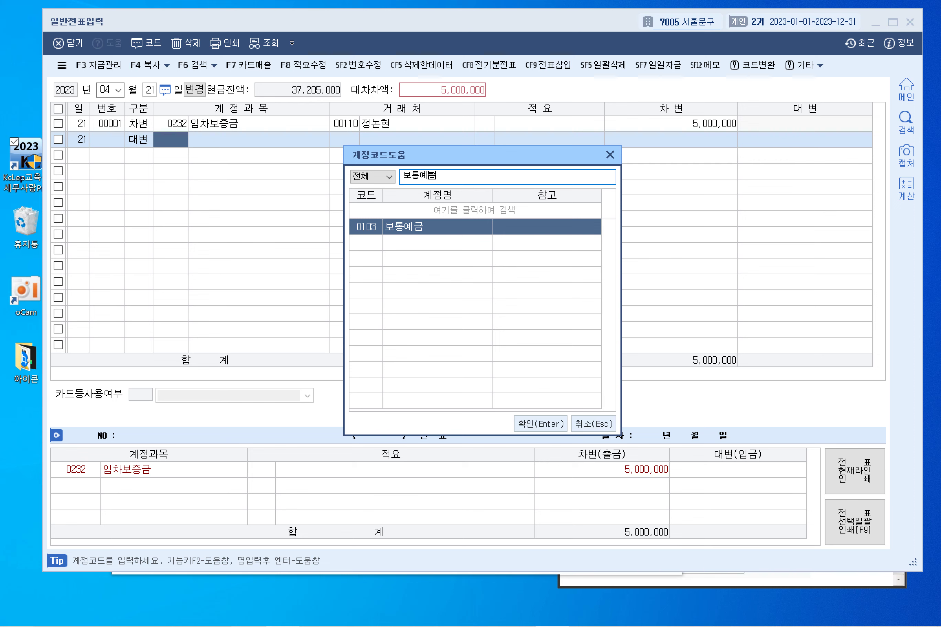
key("Return")
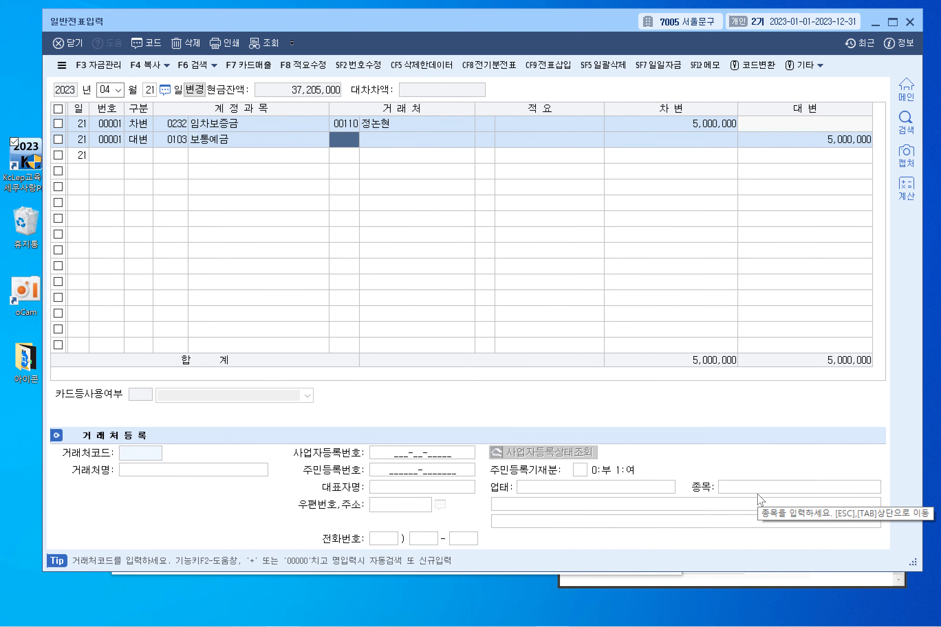
key("Return")
key("Return")
key("Return")
key("Return")
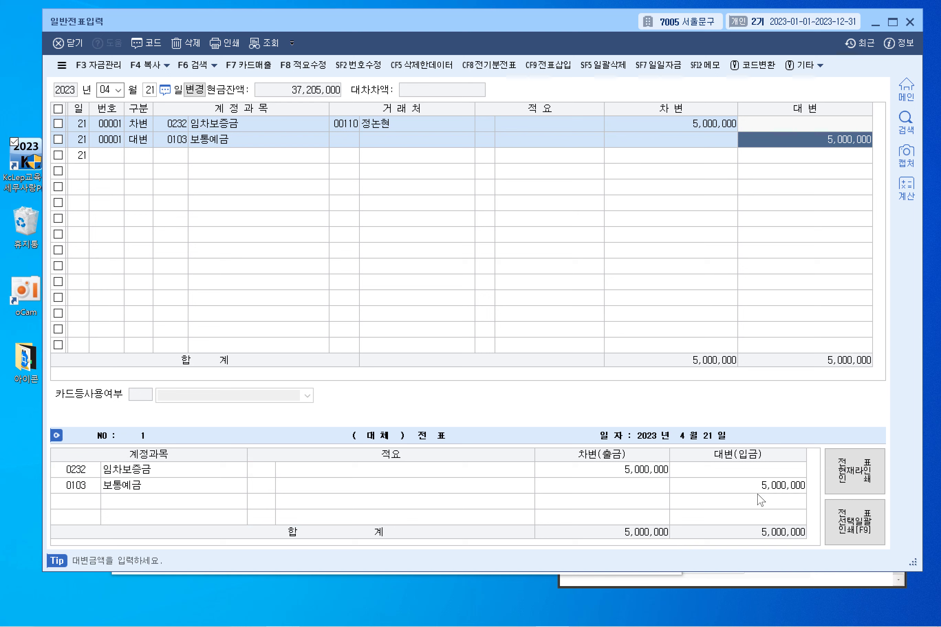
key("Up")
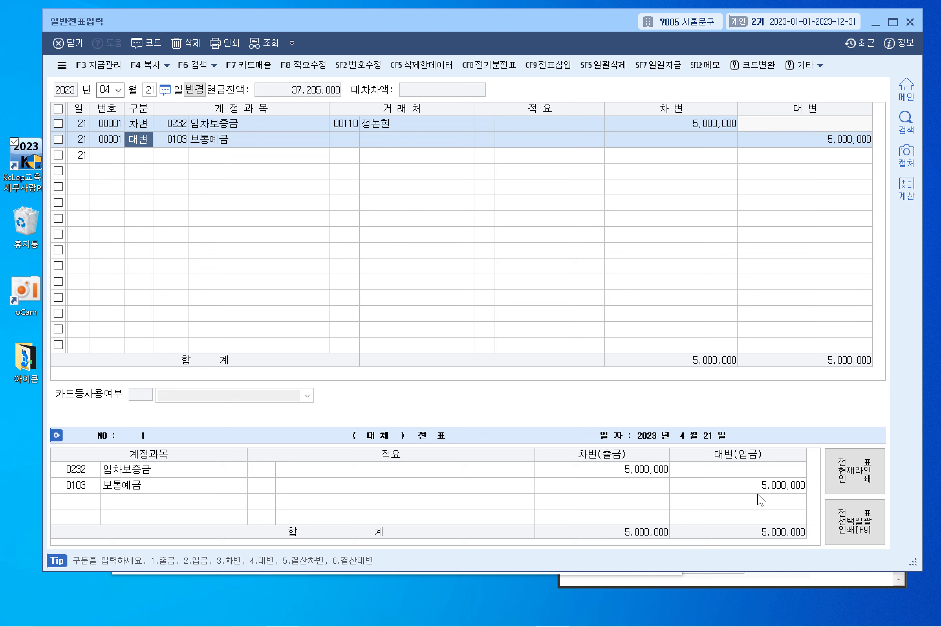
- Switch to the PDF textbook in Edge, move on to problem (26) and underline 보험료 지급시, 보험료 and the 보통예금 계좌에서 wording
mouse_move(511, 626)
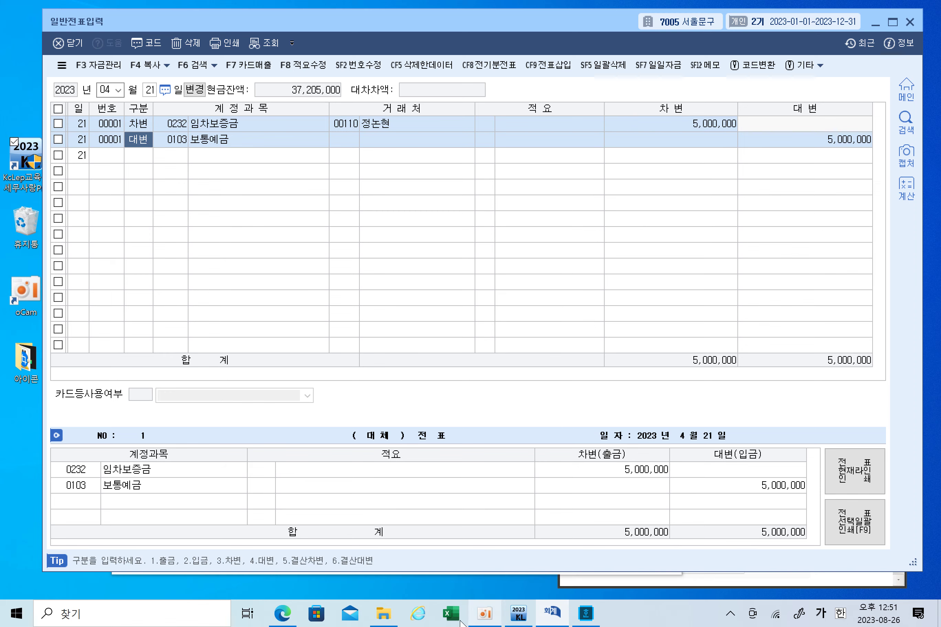
left_click(293, 622)
scroll(413, 248, "down", 2)
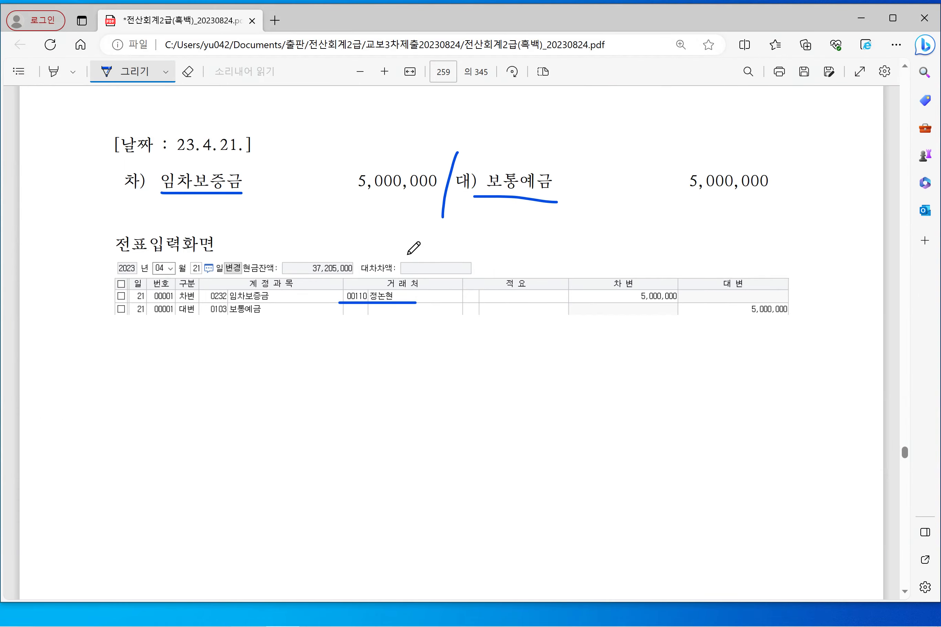
scroll(413, 248, "down", 8)
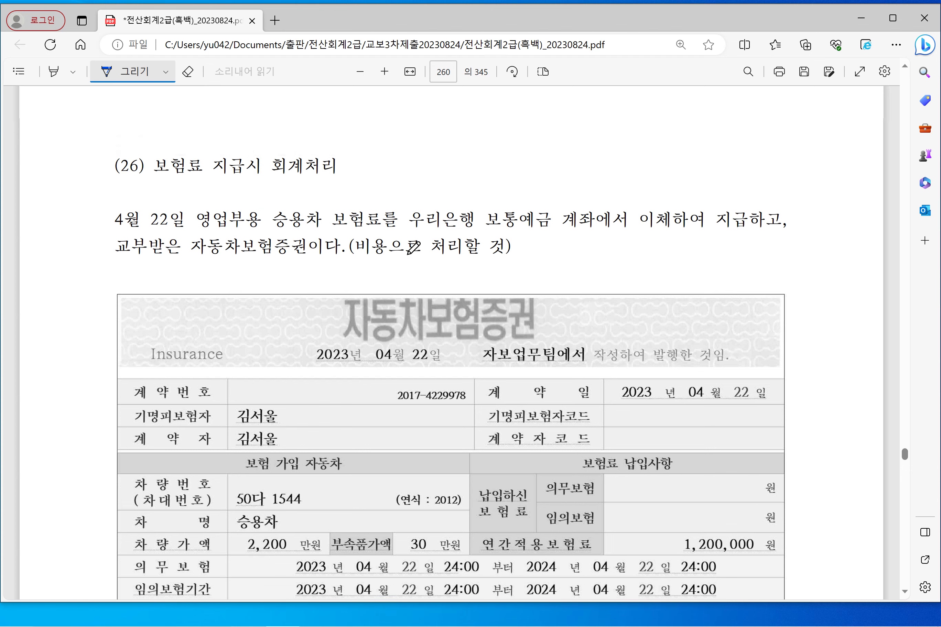
left_click_drag(166, 188, 264, 184)
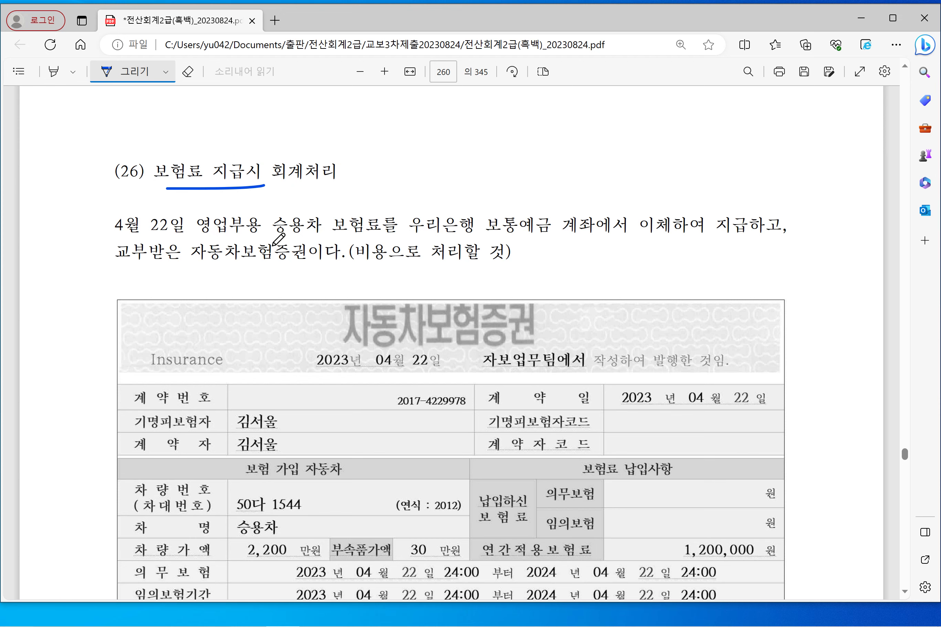
left_click_drag(313, 240, 431, 238)
left_click_drag(490, 239, 626, 238)
- Underline the customer 우리은행 on the 보통예금 line of problem (26)'s voucher entry image
scroll(622, 263, "down", 3)
scroll(627, 261, "down", 3)
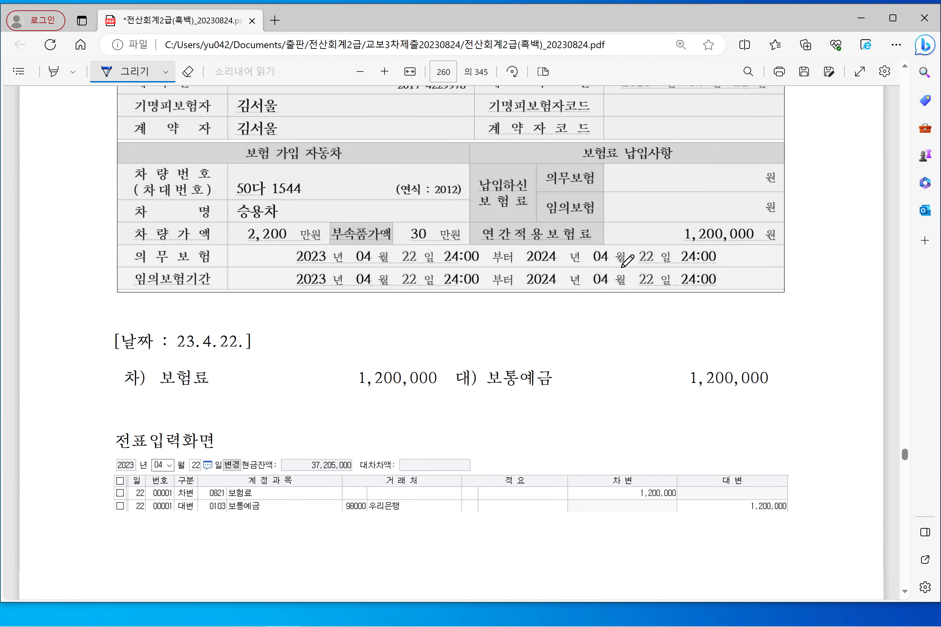
left_click_drag(345, 507, 416, 501)
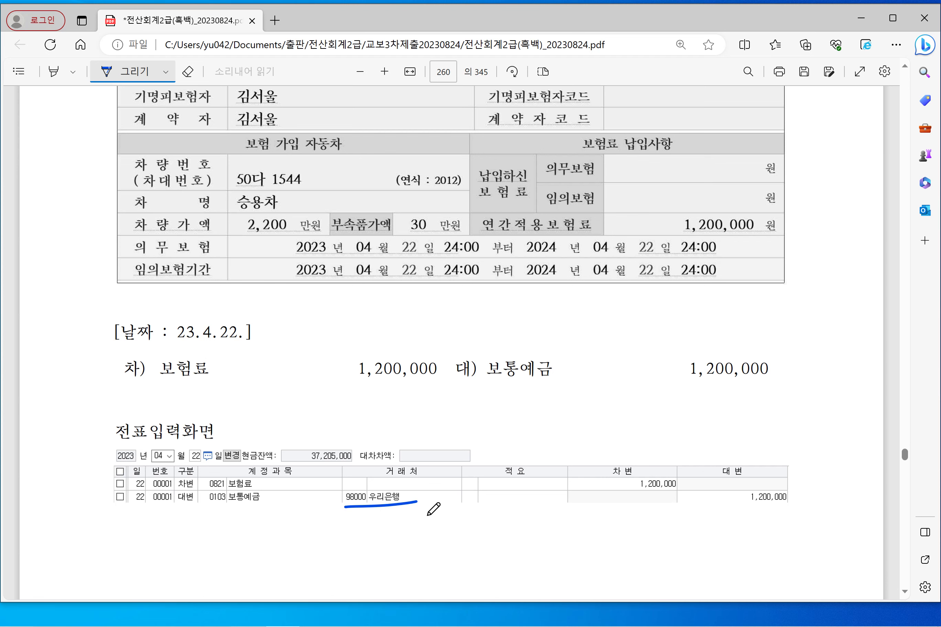
left_click_drag(346, 509, 401, 502)
- Return to problem (26)'s text, underline the 비용으로 처리할 것 instruction and move on to the insurance certificate
scroll(454, 478, "up", 10)
scroll(456, 478, "down", 2)
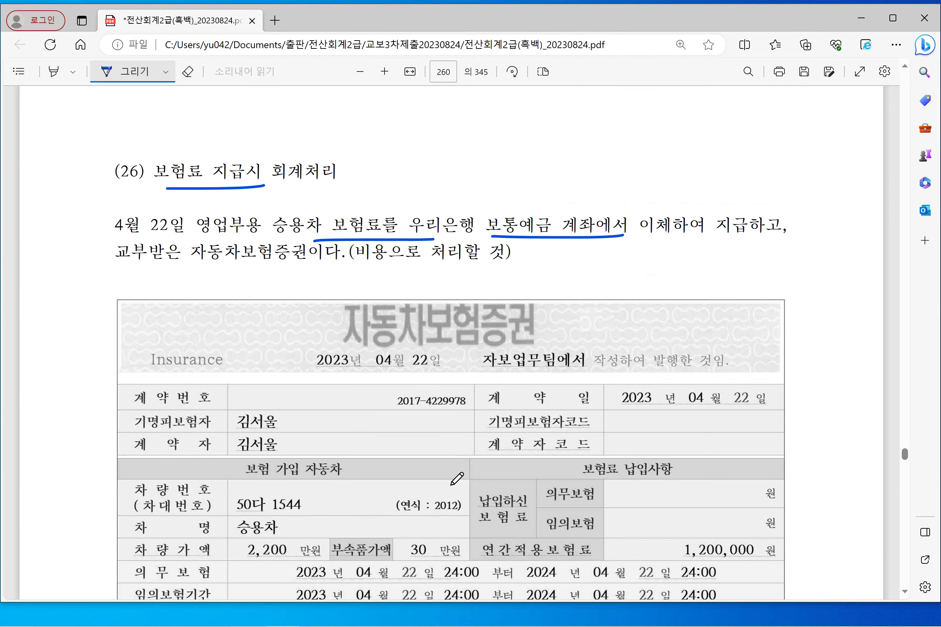
scroll(457, 478, "down", 2)
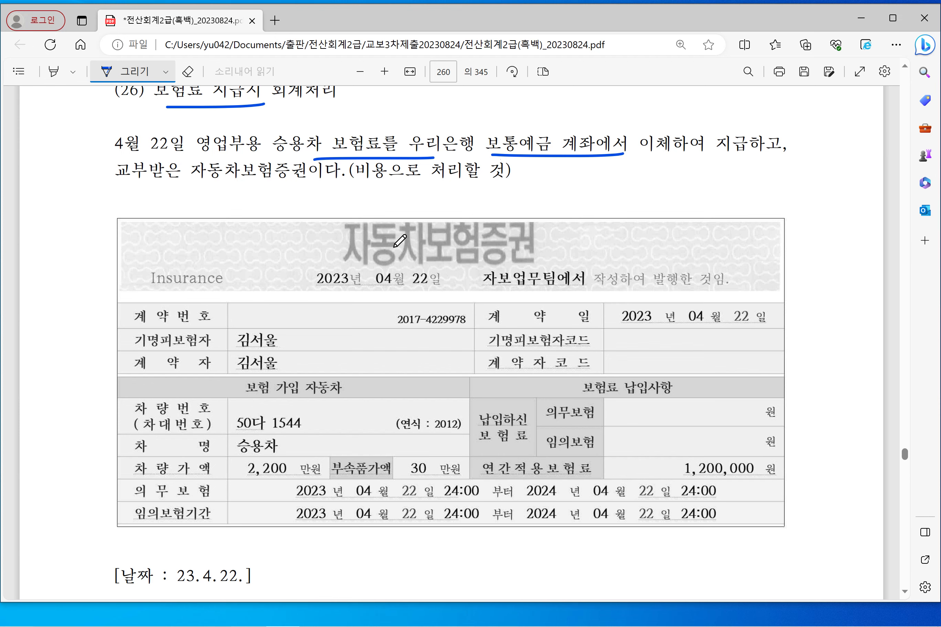
left_click_drag(369, 182, 444, 182)
scroll(443, 278, "down", 2)
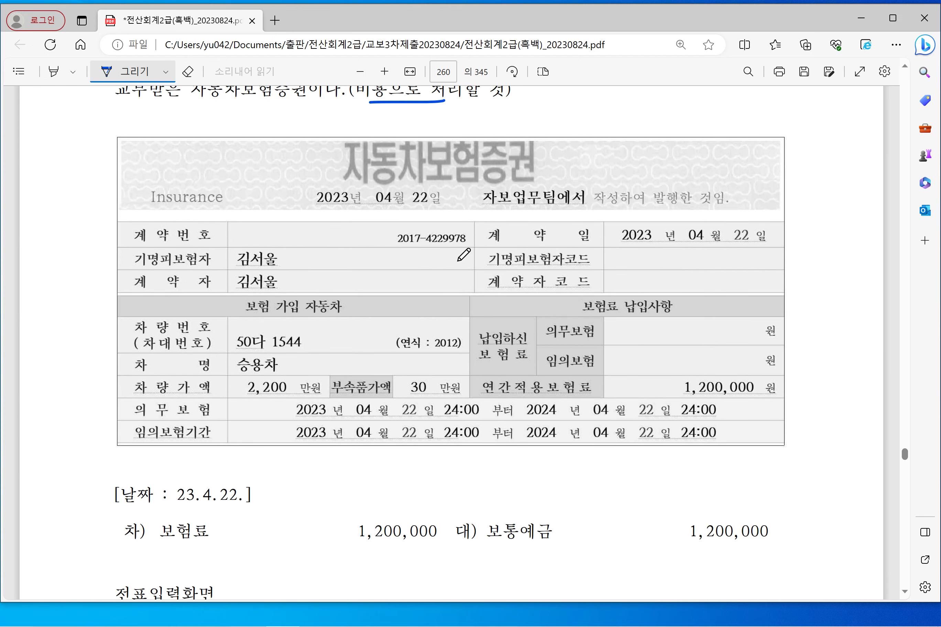
- Underline problem (26)'s date, 보험료 and 보통예금, draw a slash between debit and credit, and box 우리은행 in the voucher image
scroll(348, 383, "down", 6)
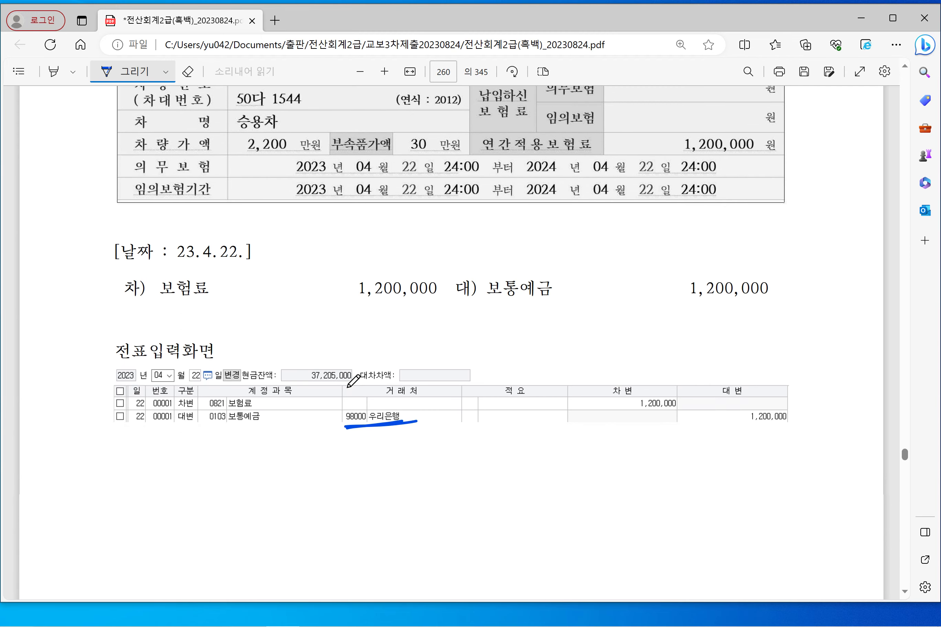
left_click_drag(171, 262, 239, 268)
left_click_drag(457, 256, 438, 322)
left_click_drag(162, 303, 222, 304)
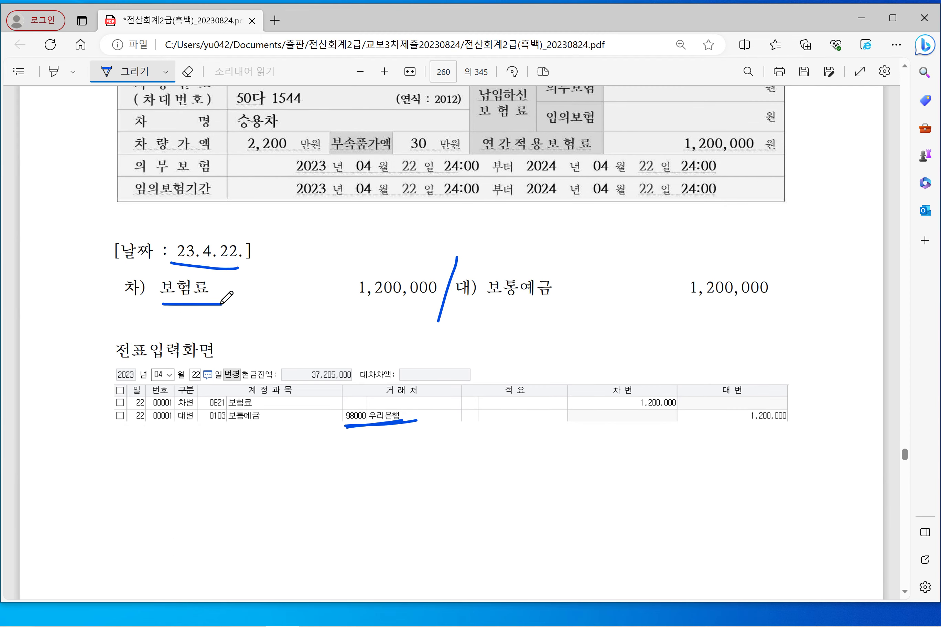
left_click_drag(497, 302, 550, 301)
mouse_move(337, 408)
left_mouse_down()
mouse_move(337, 435)
mouse_move(419, 398)
mouse_move(351, 398)
left_mouse_up()
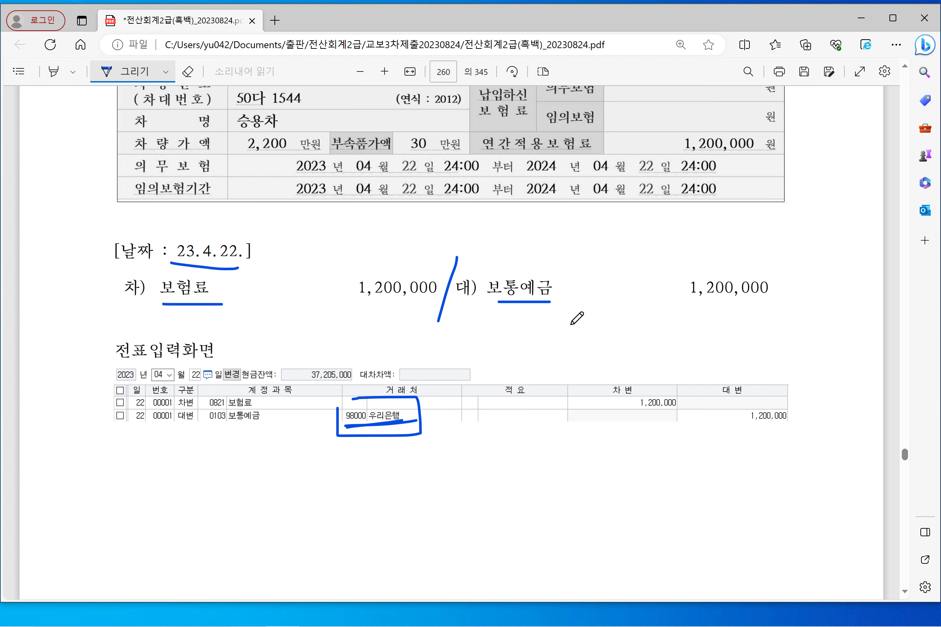
- Switch to KcLep's general voucher entry and set the voucher date to April 22
left_click(861, 14)
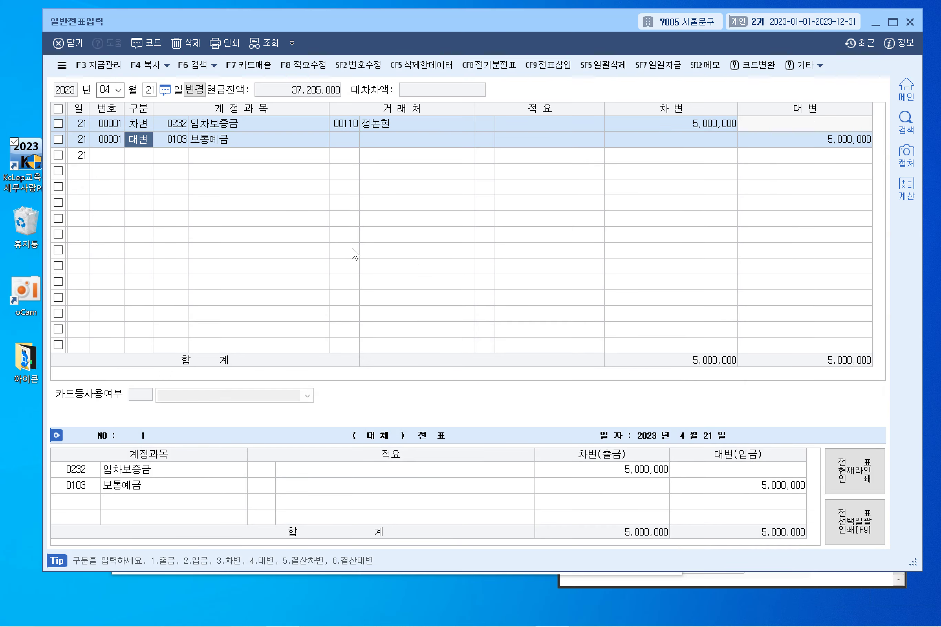
left_click(108, 89)
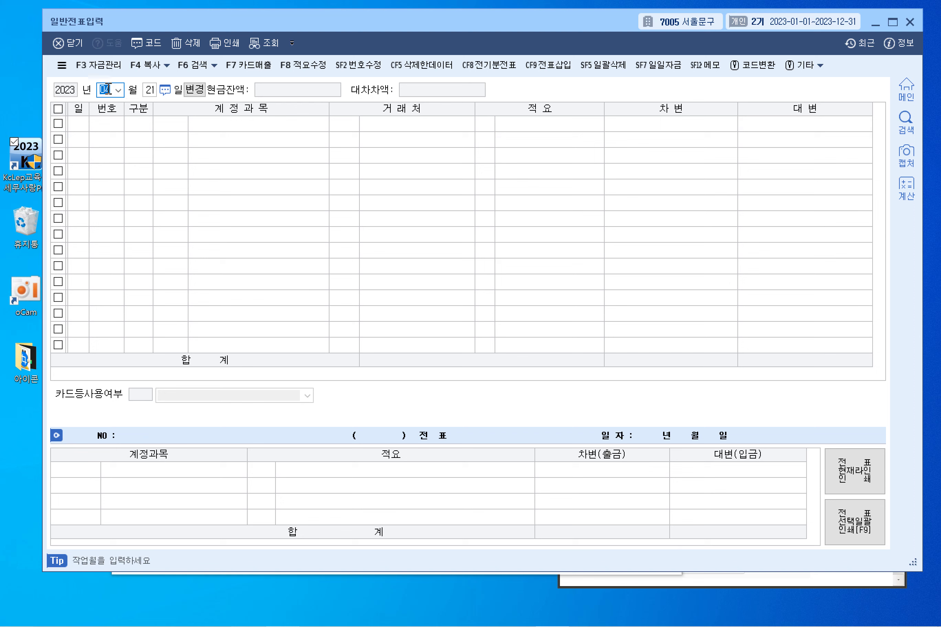
type("4")
key("Return")
type("22")
key("Return")
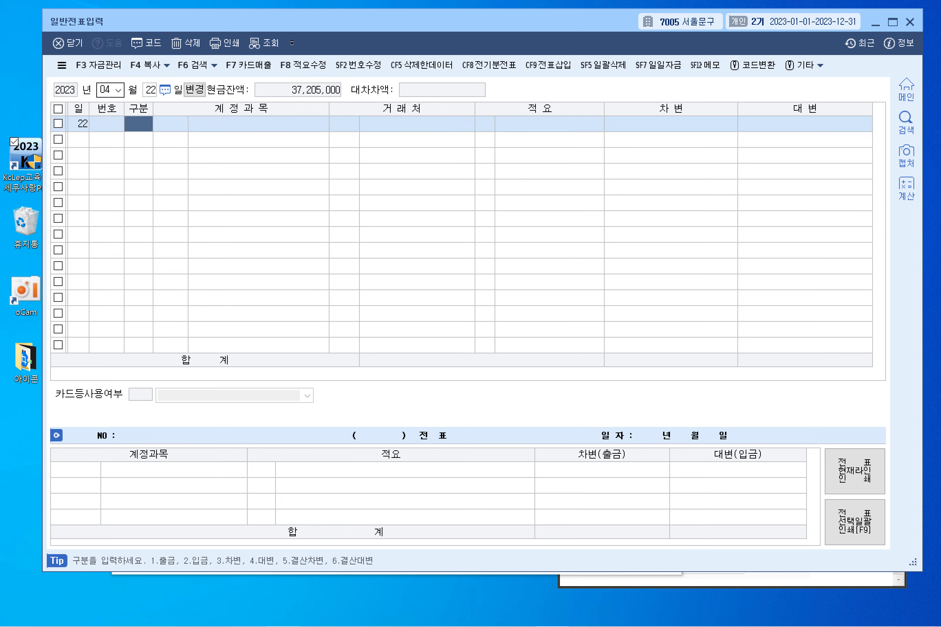
- Start a debit line with the account 0821 보험료 (판매관리비)
type("3")
key("Return")
type("보")
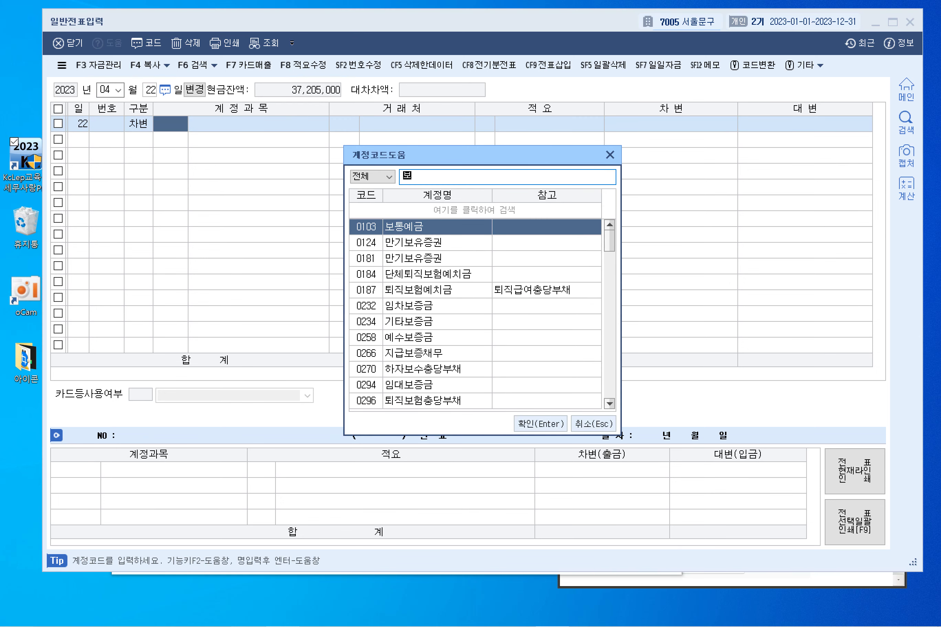
type("ㅓ험료")
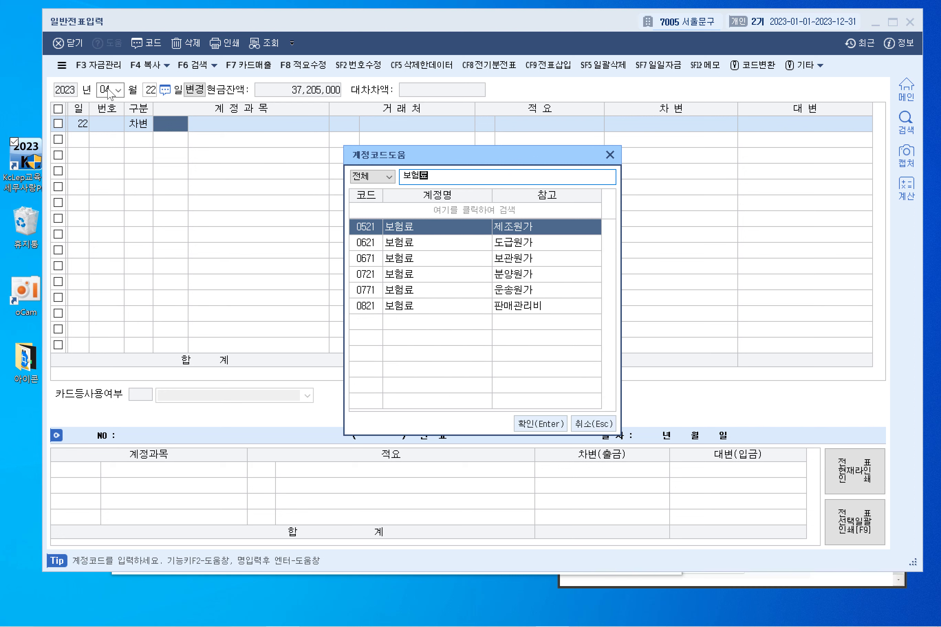
key("Down")
key("Down")
key("Down")
key("Down")
key("Down")
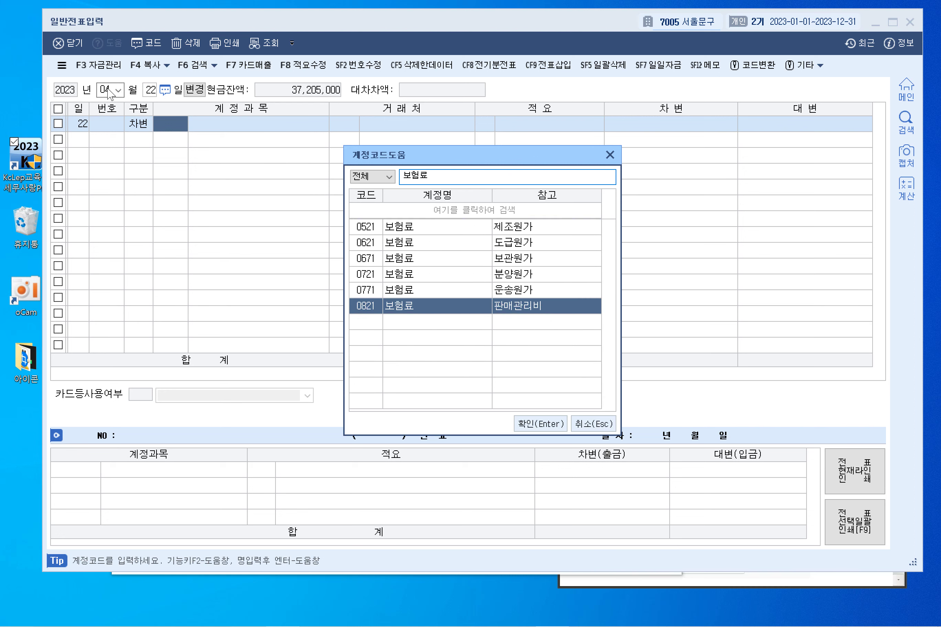
key("Return")
- Enter 1,200,000 as the debit amount on the 보험료 line, leaving the customer and summary blank
key("Return")
key("Return")
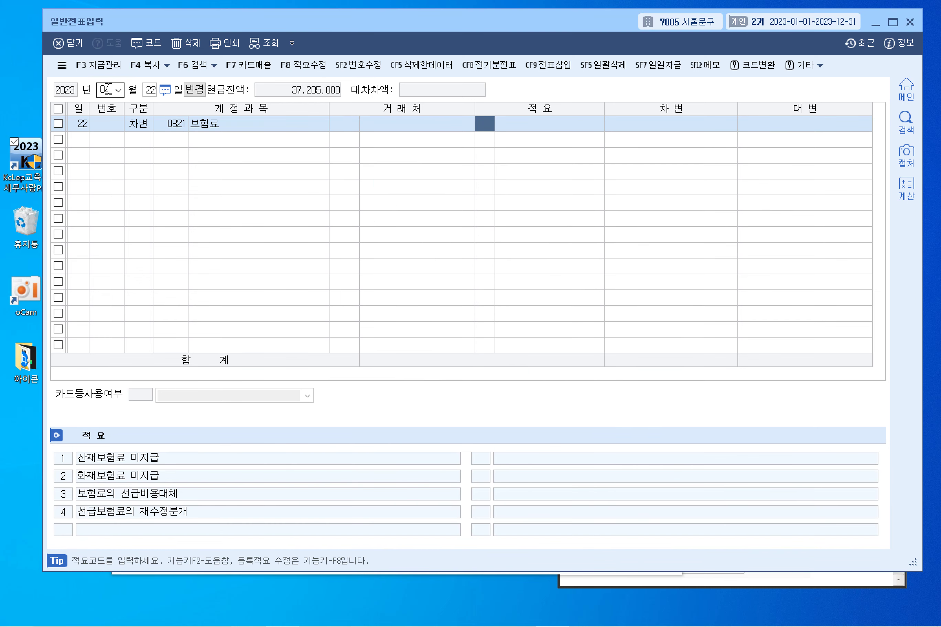
key("Return")
key("Return")
type("1,200,0")
type("00")
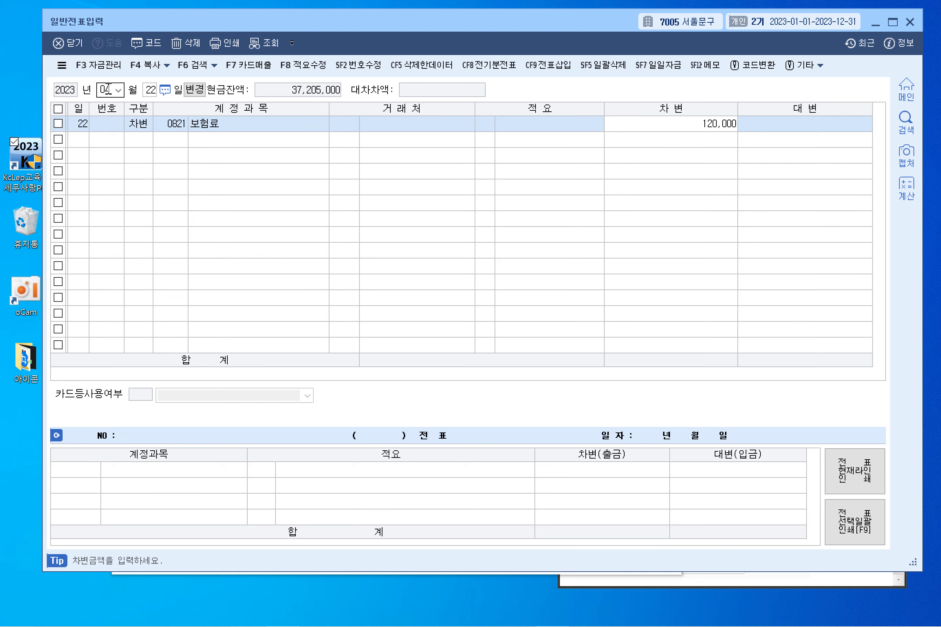
key("Return")
- Add a credit line with the account 보통예금 to the April 22 voucher
type("4")
key("Return")
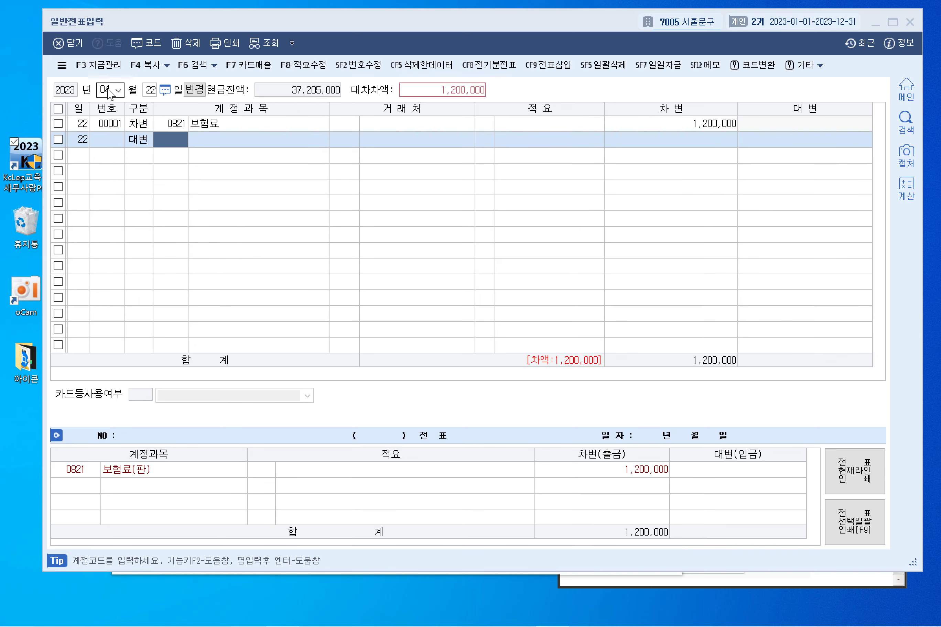
type("보통예금")
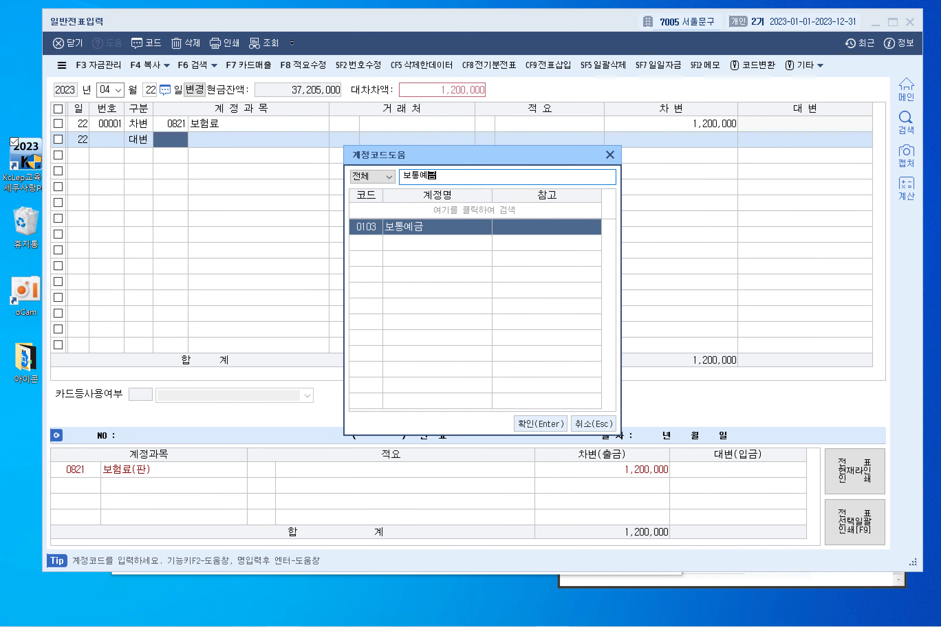
key("Return")
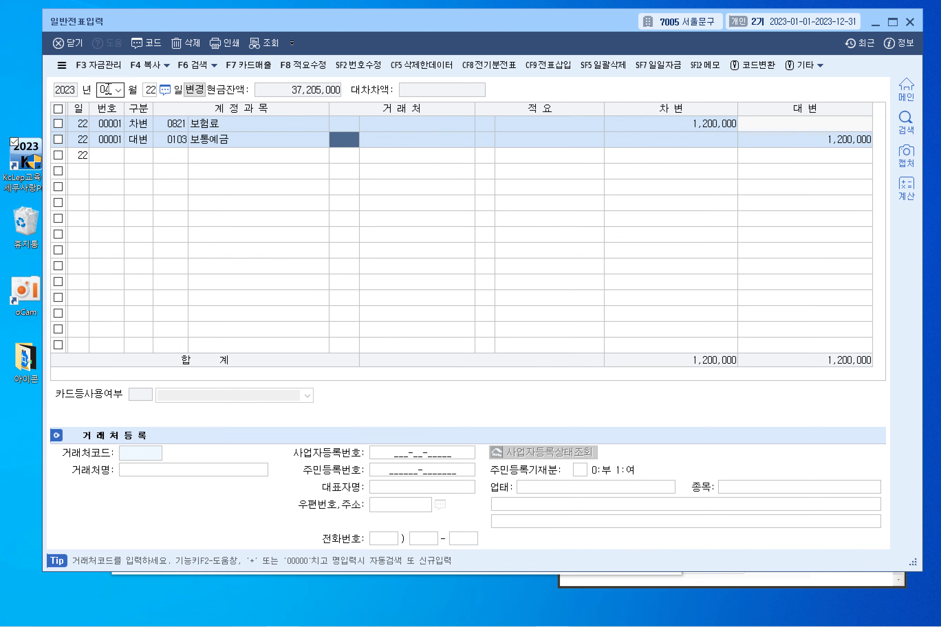
- Assign the customer 우리은행 to the 보통예금 line and complete it for 1,200,000 with a blank summary
key("F2")
type("우리은행")
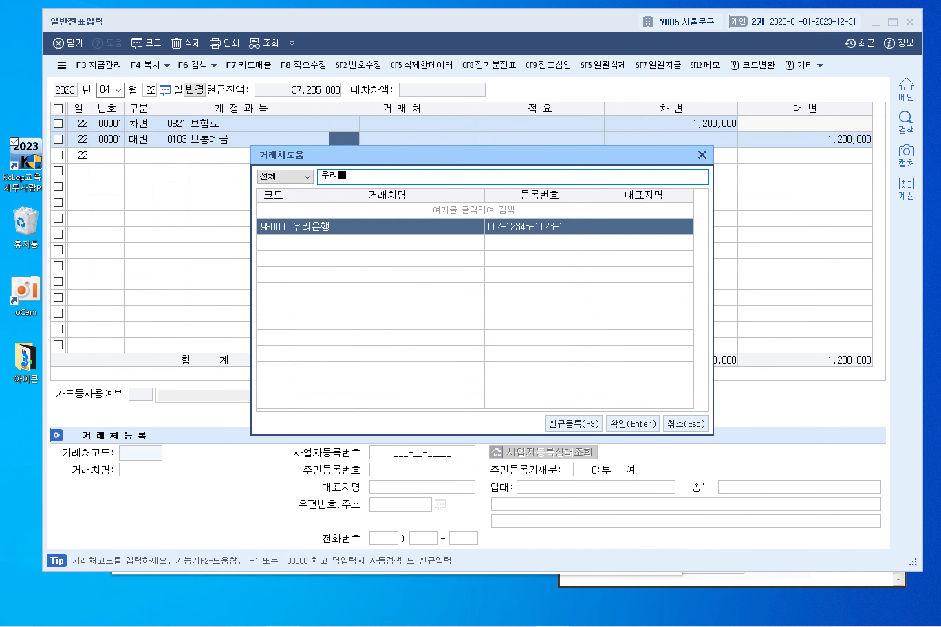
key("Return")
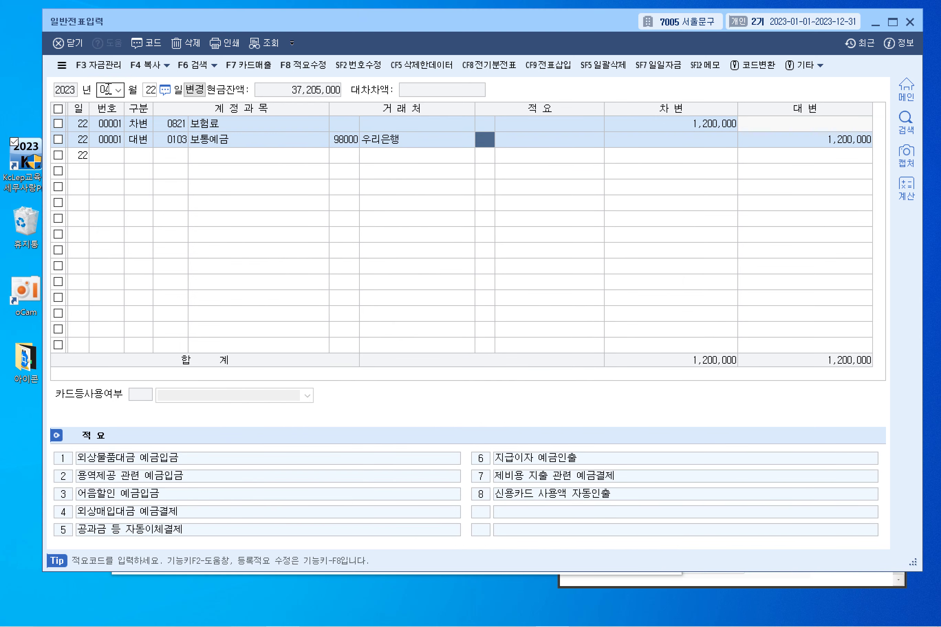
key("Return")
key("Return")
key("Return")
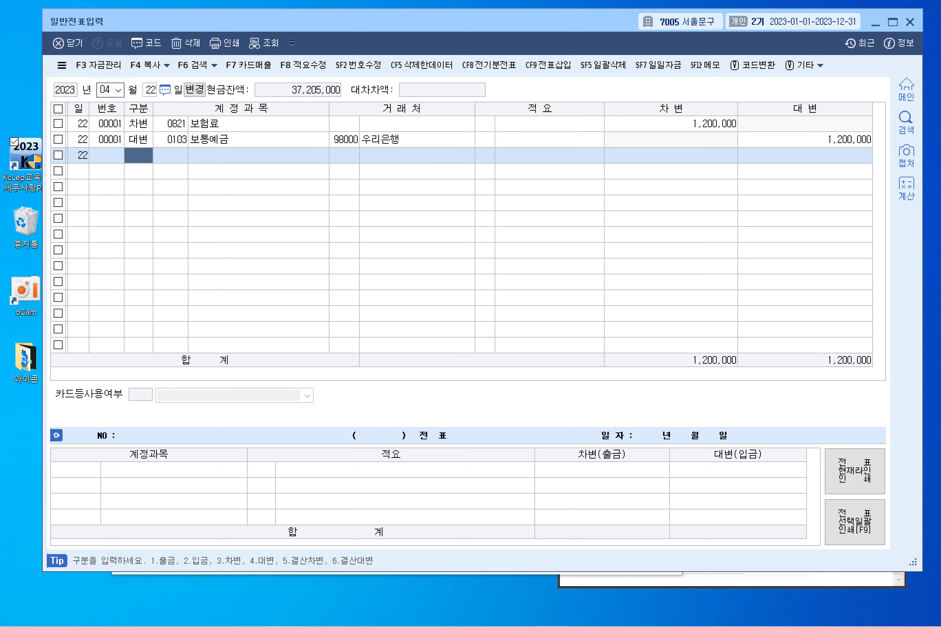
- Switch to the PDF textbook in Edge, move on to problem (27) and underline 가수금 회계처리, 보통예금 and 원인을 알 수 없는
mouse_move(283, 625)
left_click(282, 614)
scroll(354, 364, "down", 15)
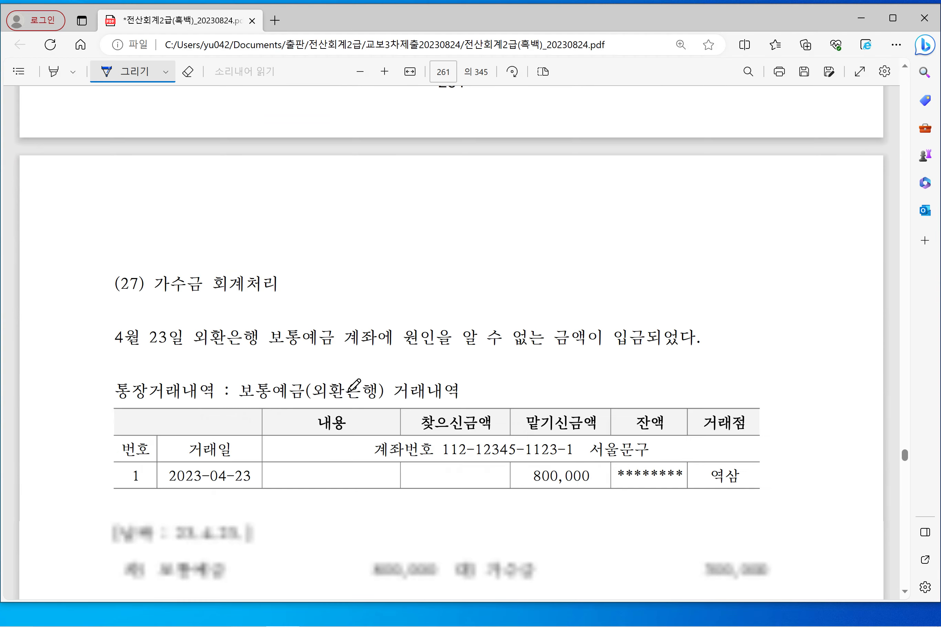
left_click_drag(165, 125, 281, 121)
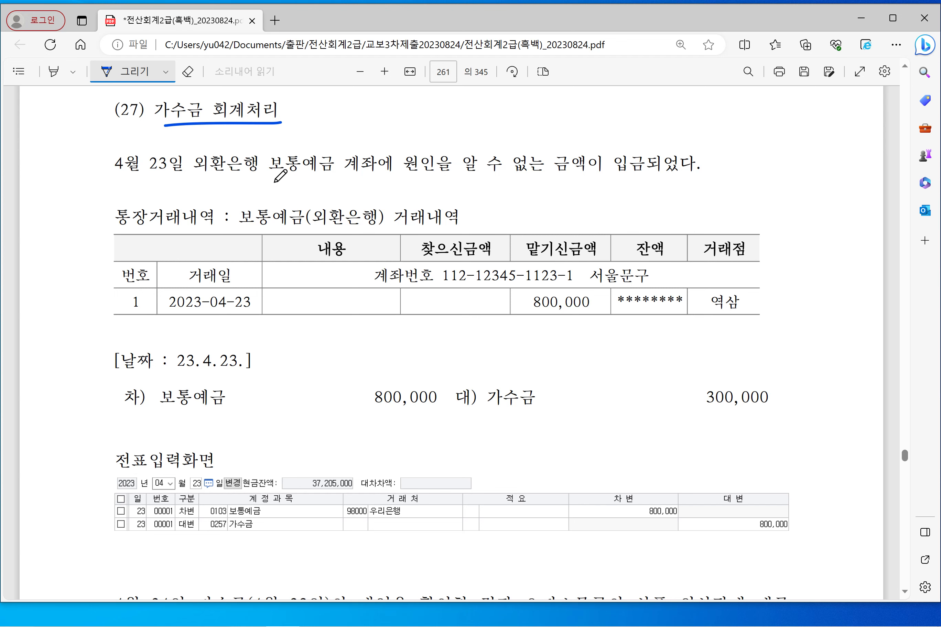
left_click_drag(273, 177, 345, 177)
left_click_drag(422, 177, 556, 174)
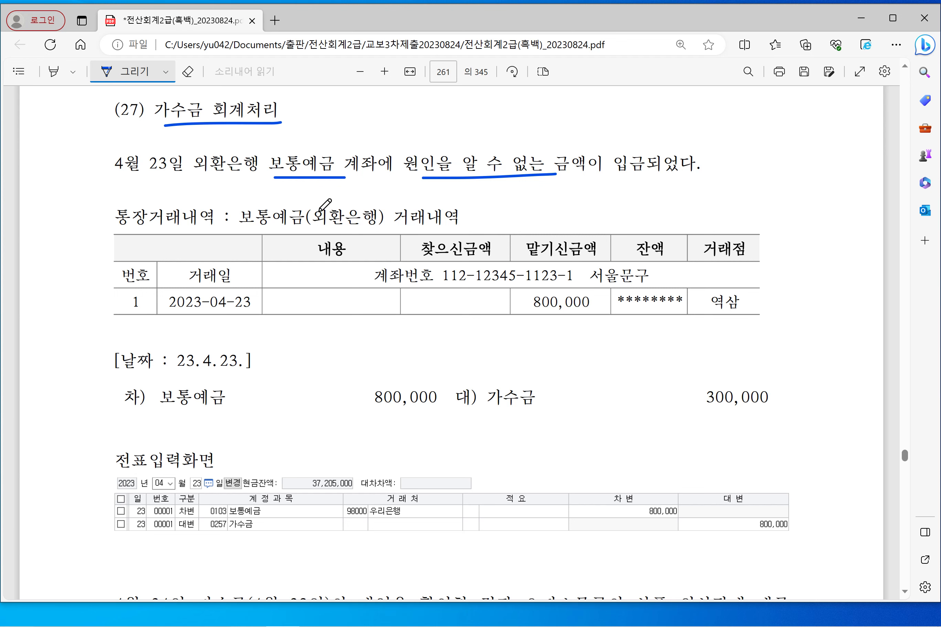
- Strike out 외환 in both mentions of 외환은행 in problem (27) and handwrite 우리 above each
mouse_move(317, 214)
left_mouse_down()
mouse_move(346, 212)
mouse_move(332, 189)
mouse_move(326, 211)
mouse_move(357, 210)
left_mouse_up()
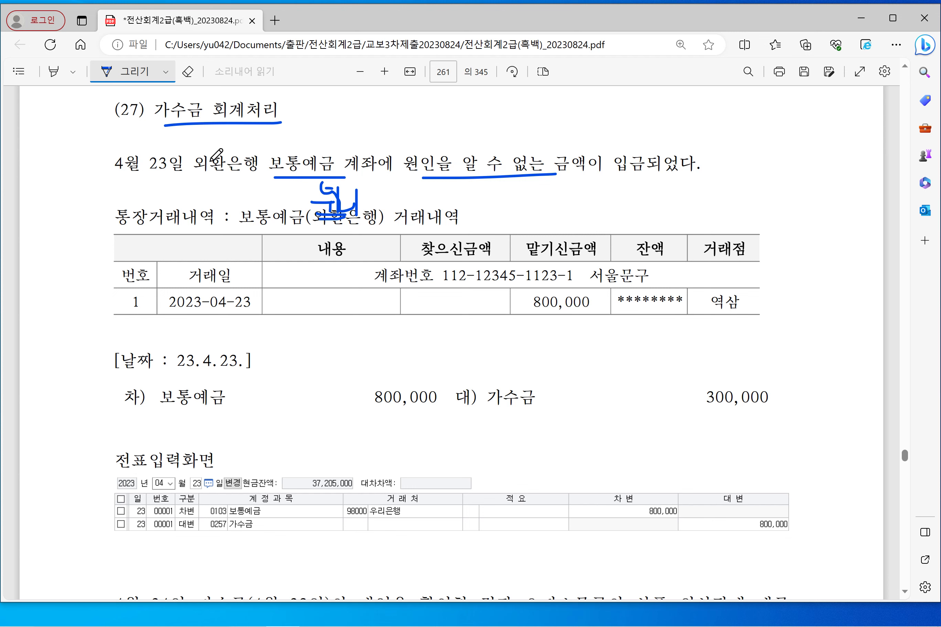
mouse_move(193, 165)
left_mouse_down()
mouse_move(228, 162)
mouse_move(218, 137)
mouse_move(232, 138)
left_mouse_up()
mouse_move(238, 132)
left_mouse_down()
mouse_move(248, 131)
mouse_move(229, 159)
mouse_move(267, 147)
mouse_move(265, 160)
left_mouse_up()
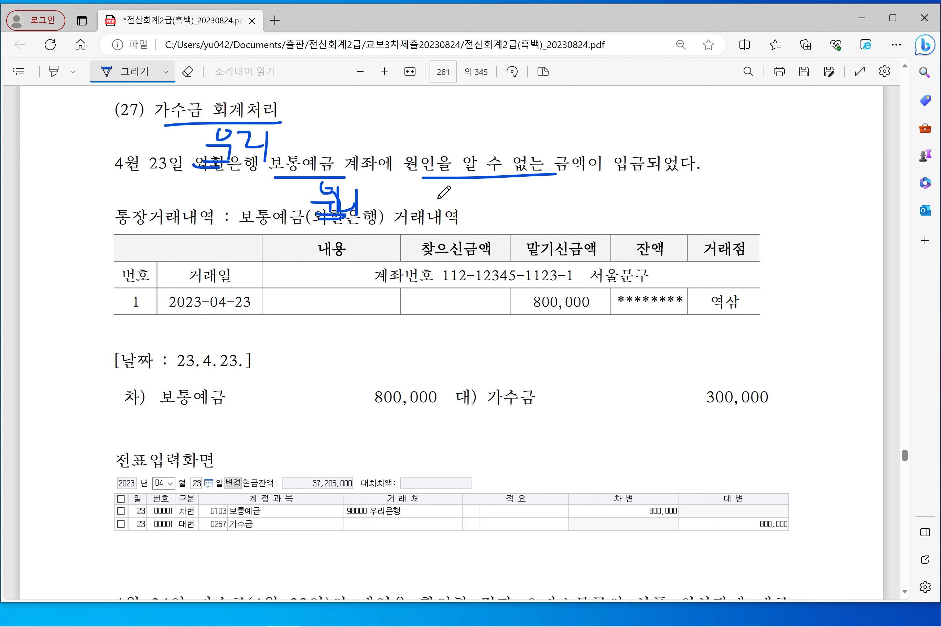
- Underline the 원인을 알 수 없는 wording again, draw a slash between problem (27)'s debit and credit, and underline 가수금
left_click_drag(379, 172, 530, 172)
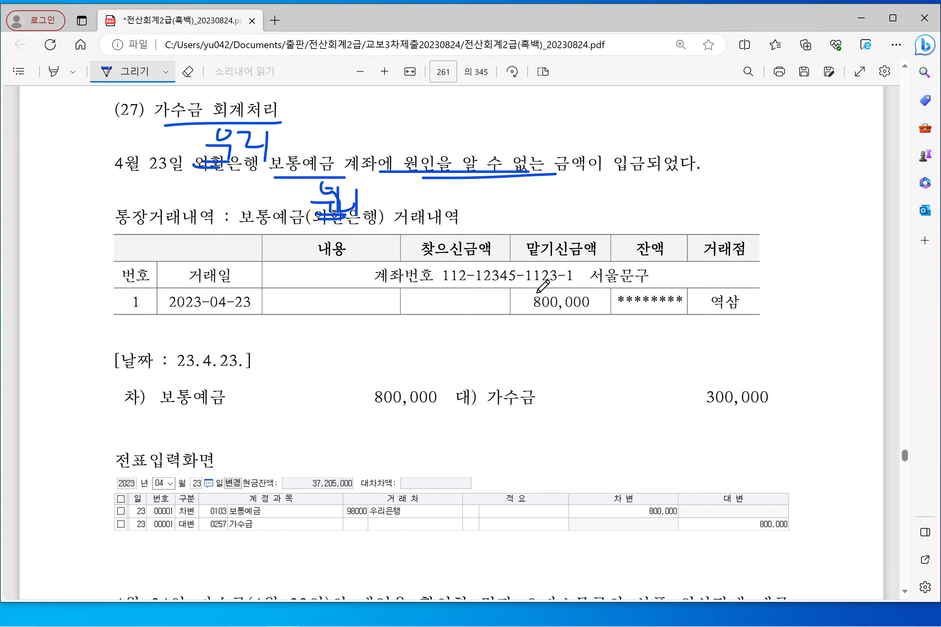
left_click_drag(465, 375, 440, 437)
left_click_drag(491, 412, 534, 412)
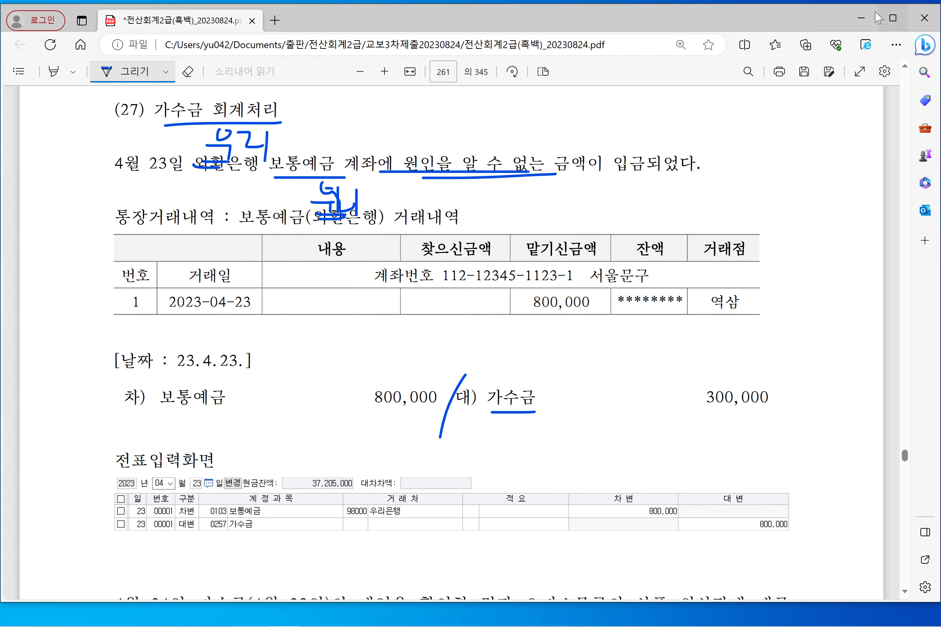
- Switch to KcLep's general voucher entry and set the voucher date to April 23
left_click(860, 18)
left_click(106, 89)
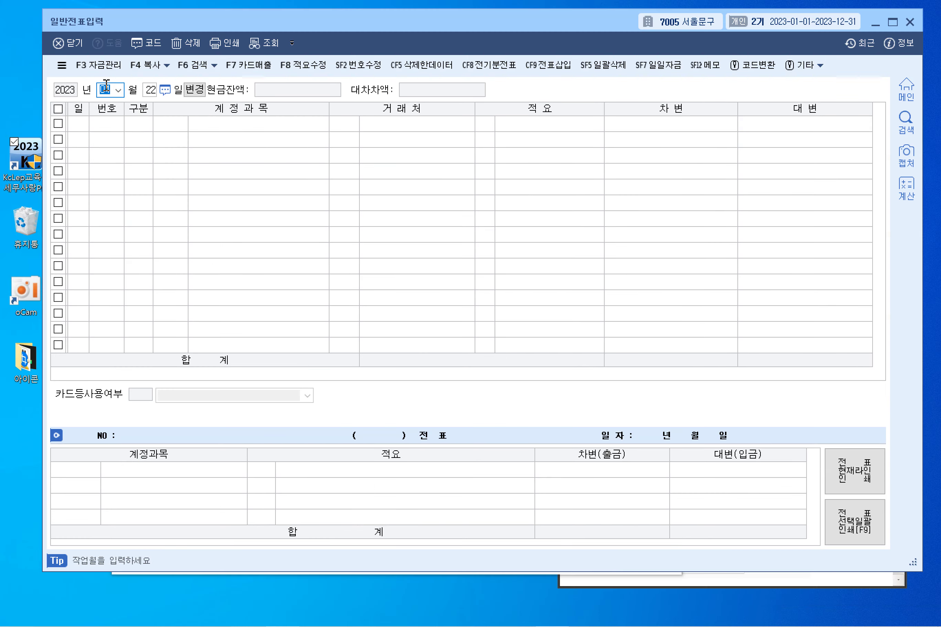
key("Return")
type("23")
key("Return")
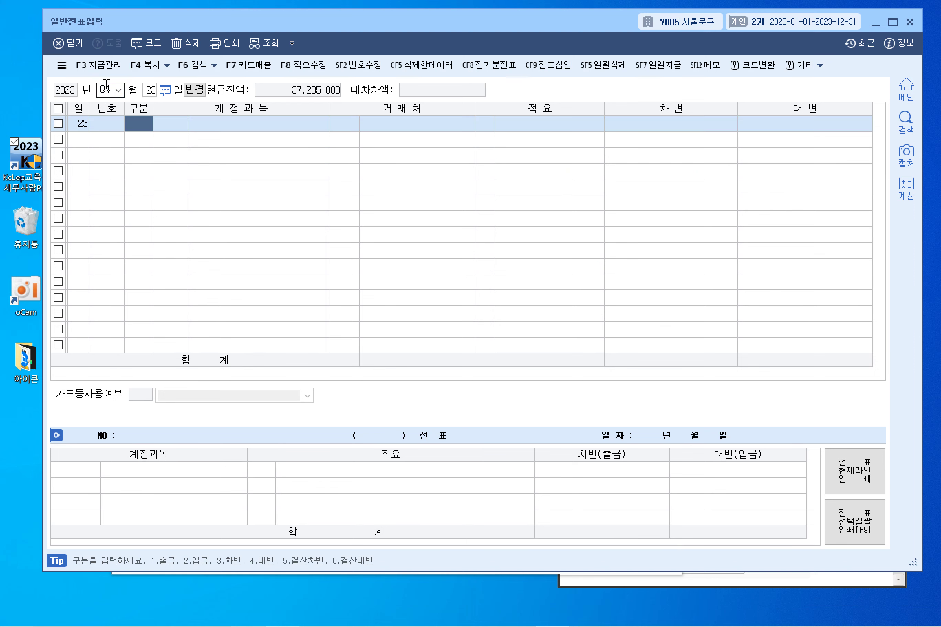
- Start a debit line with the account 보통예금 on the April 23 voucher
type("3")
key("Return")
key("F2")
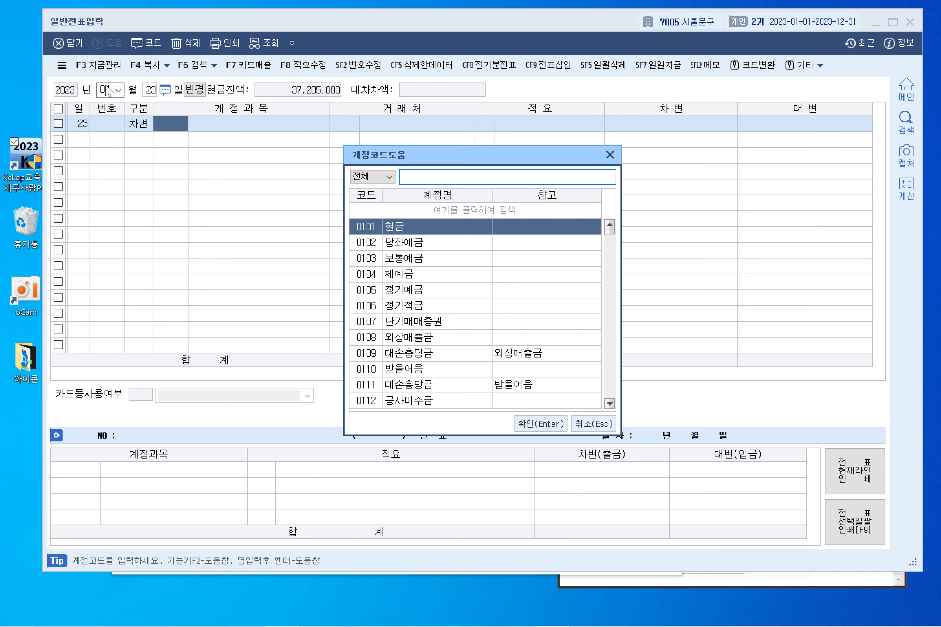
type("보통예금")
key("Return")
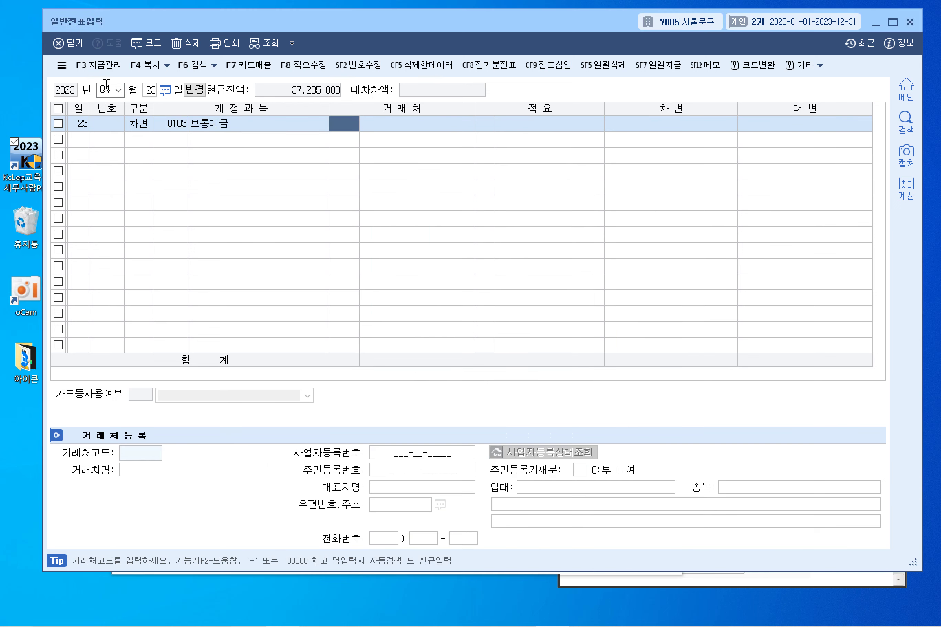
- Assign the customer 우리은행 to the 보통예금 debit line
key("Return")
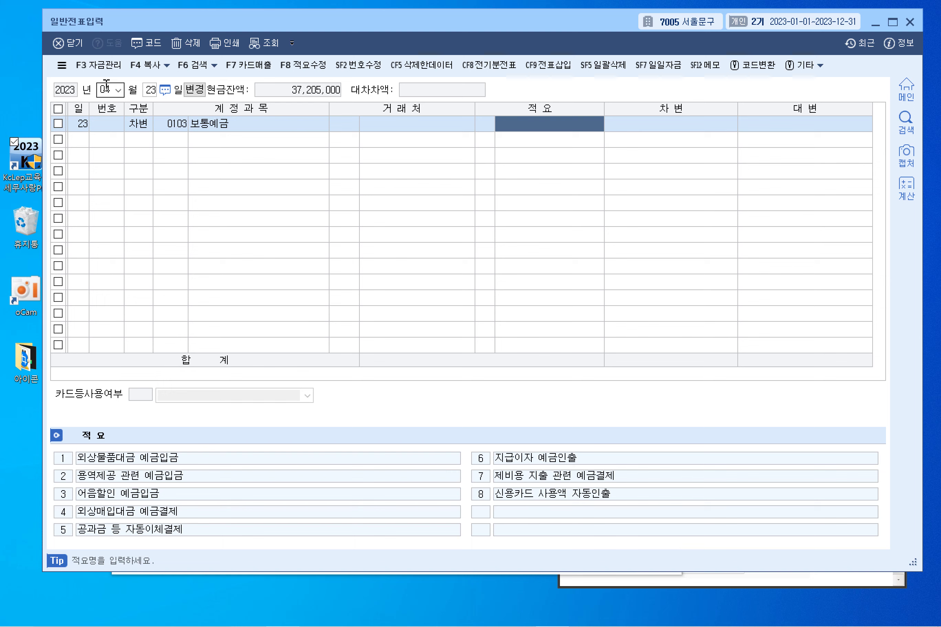
key("Left")
key("Left")
type("ㅇ")
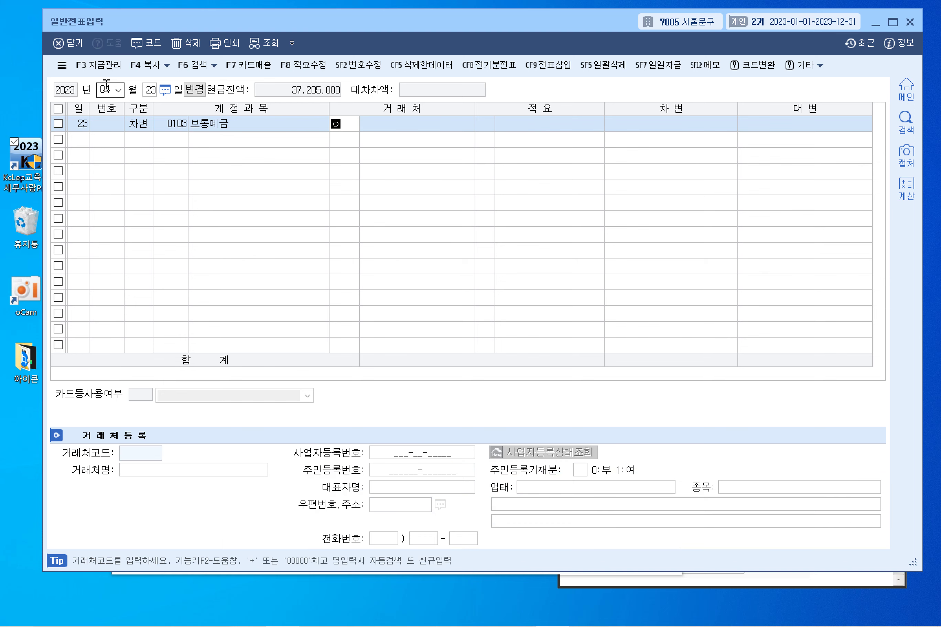
key("Right")
key("Left")
type("우리은")
key("Return")
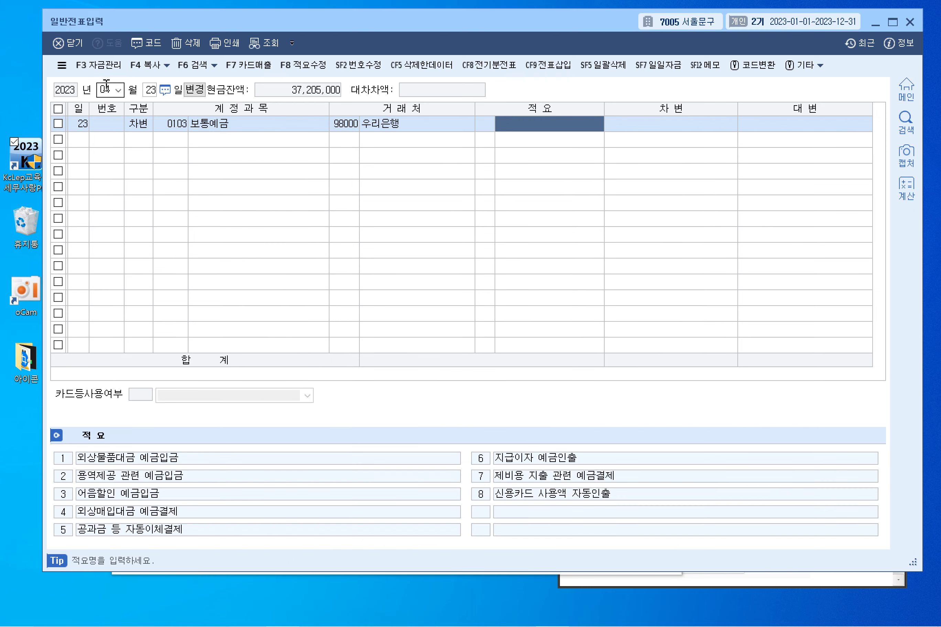
- Leave the 보통예금 line's summary blank and enter 800,000 as its debit amount
key("Return")
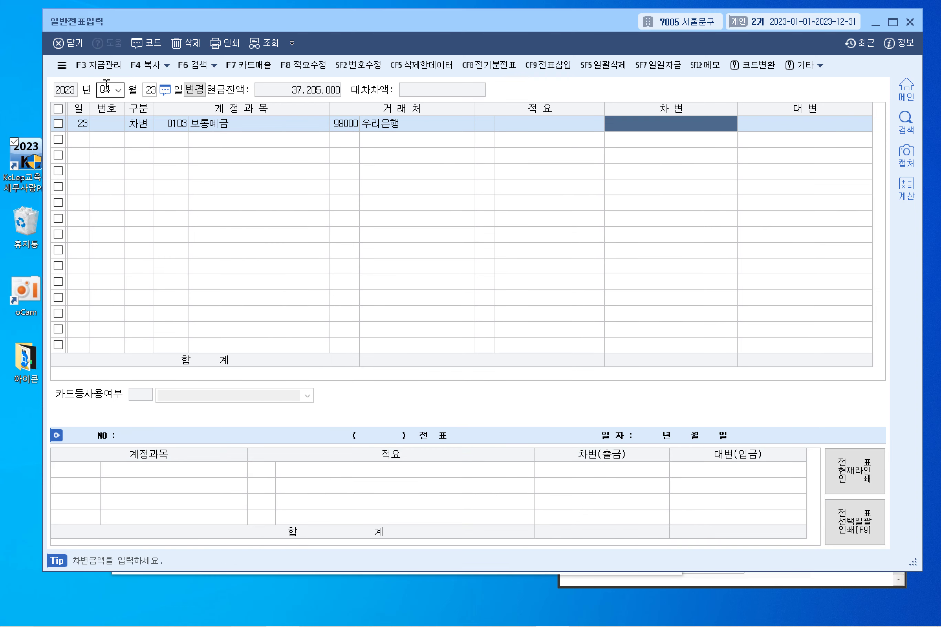
type("800,000")
key("Return")
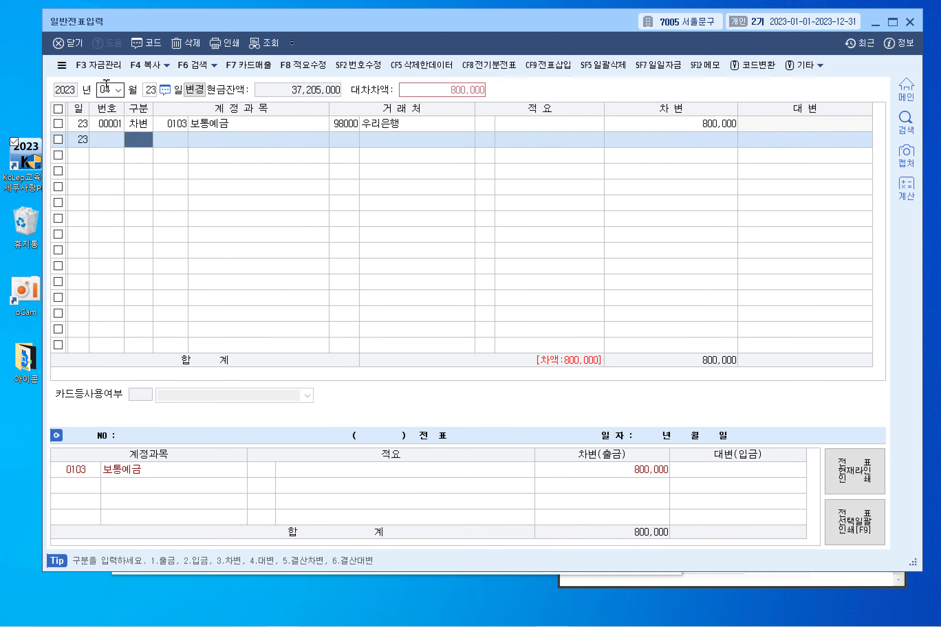
- Add a credit line for 가수금 with 800,000 to the April 23 voucher, leaving the customer blank
type("4")
key("Return")
key("F2")
type("가수금")
key("Return")
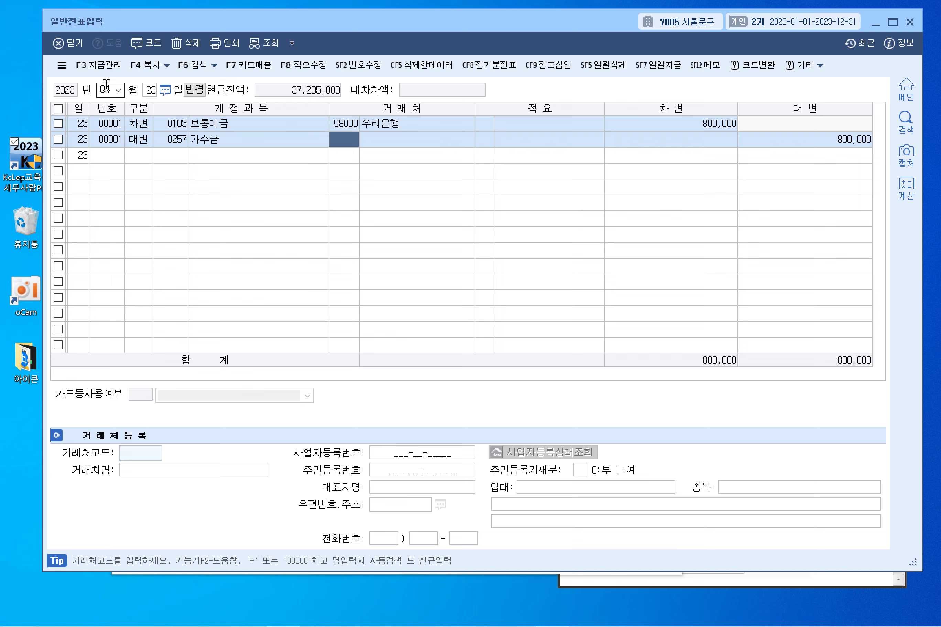
key("Return")
key("Return")
key("Left")
key("BackSpace")
key("Return")
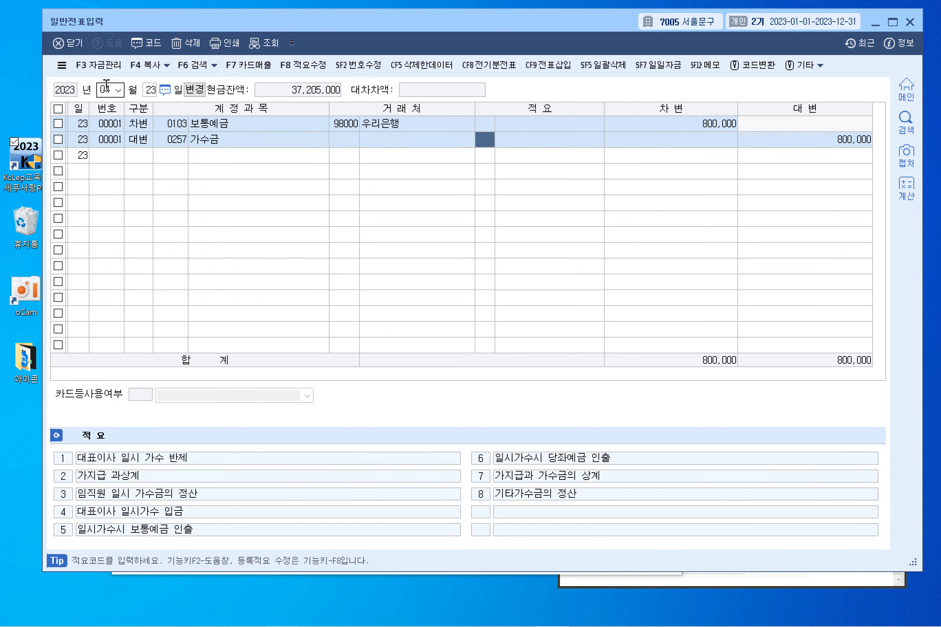
- Finish the April 23 가수금 credit line with its summary left blank and return to its empty customer field
key("Return")
key("Return")
key("Return")
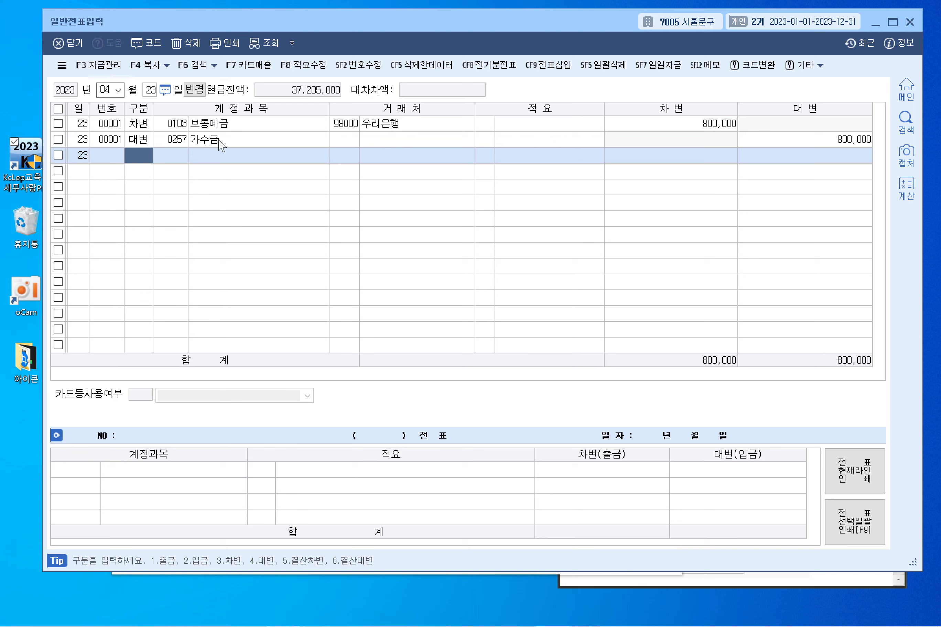
left_click(262, 145)
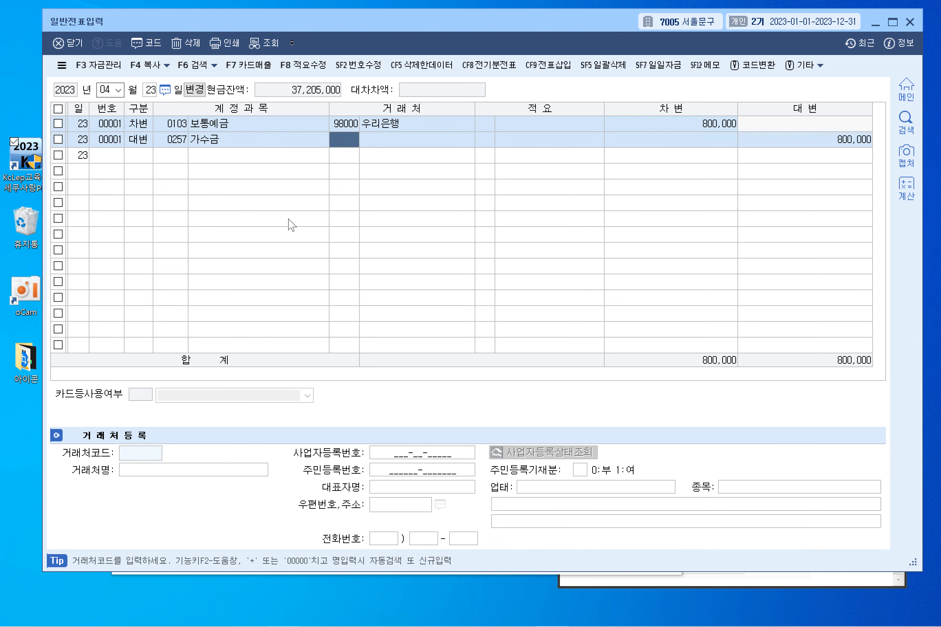
- Switch to the textbook PDF in Edge and underline 오피스문구, 상품 외상판매 대금 and 중 일부를 회수한 것으로 확인 되었다 in the April 24 problem
left_click(282, 619)
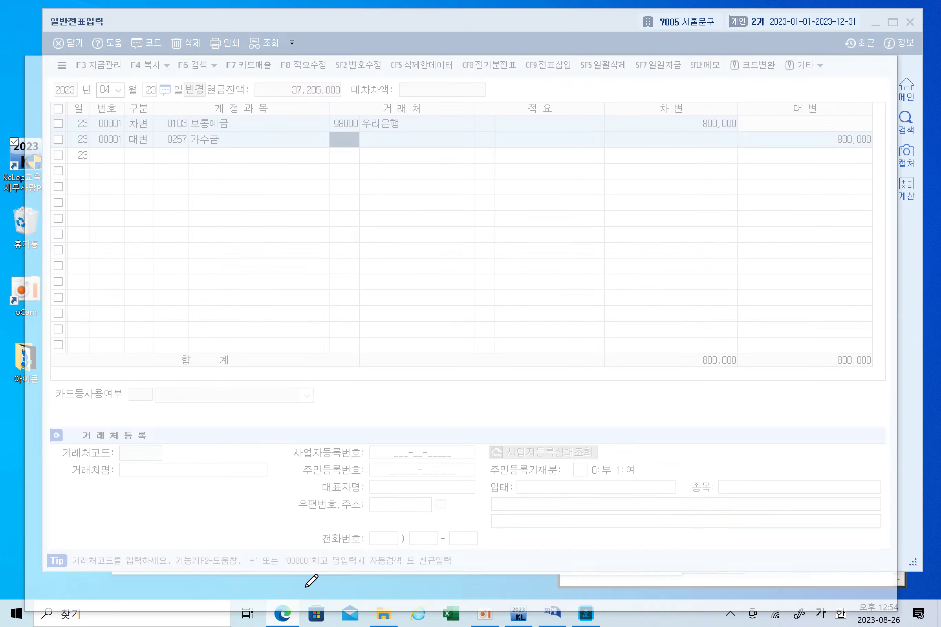
scroll(379, 332, "down", 8)
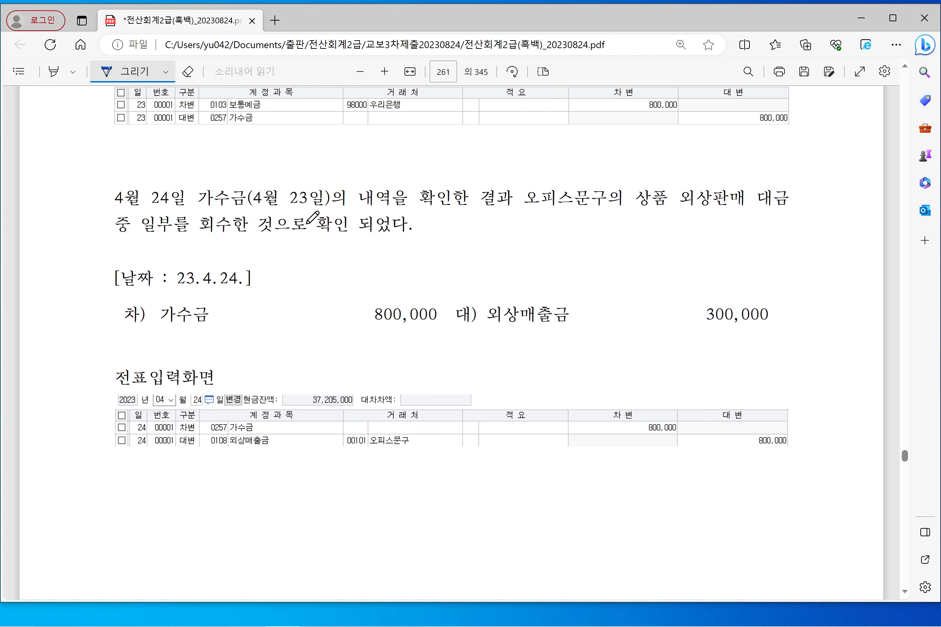
left_click_drag(530, 217, 782, 217)
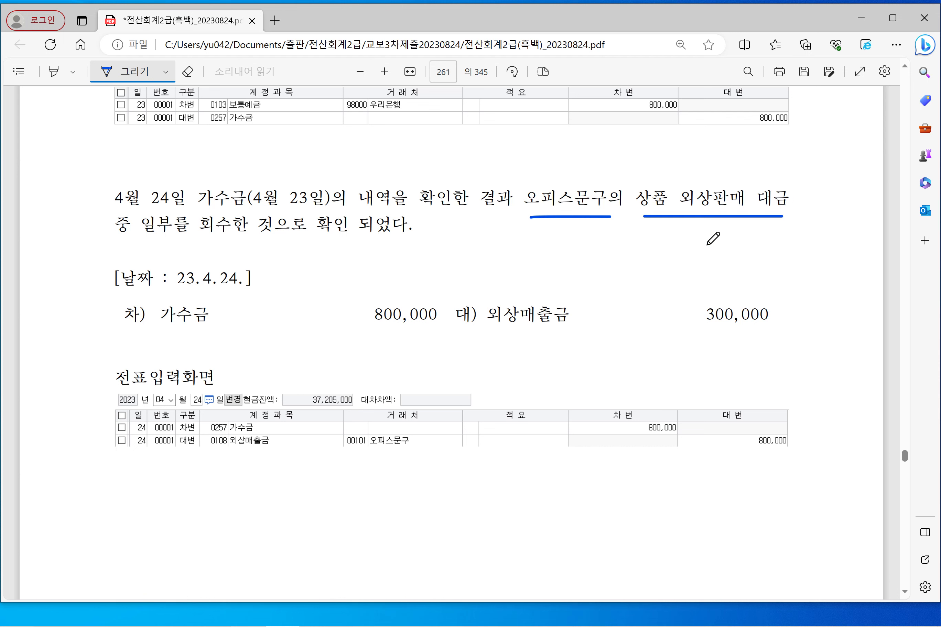
left_click_drag(109, 237, 459, 240)
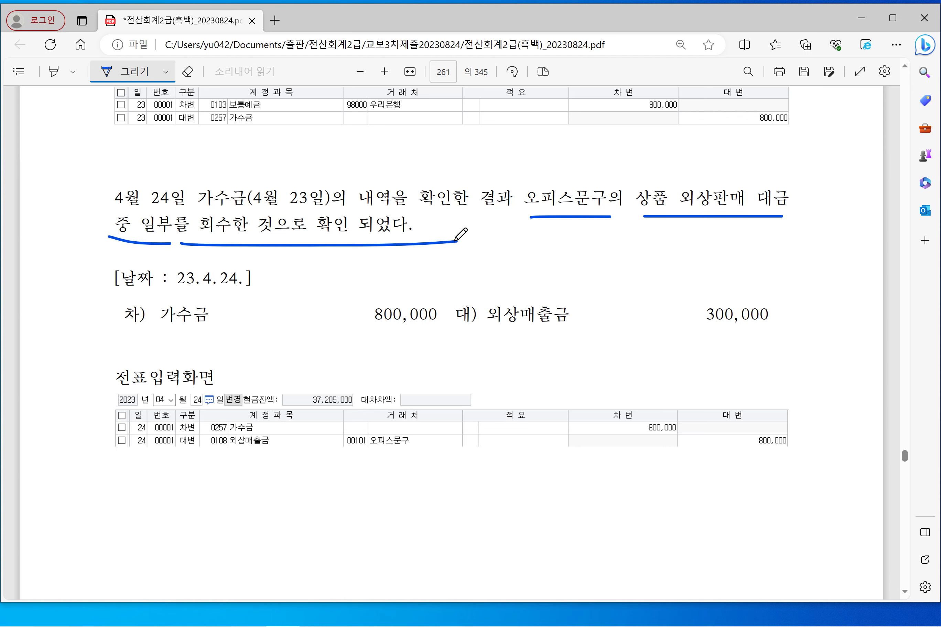
- Draw a slash between the April 24 entry's debit and credit sides, and underline 가수금, 외상매출금 and the customer 오피스문구
left_click_drag(465, 284, 437, 365)
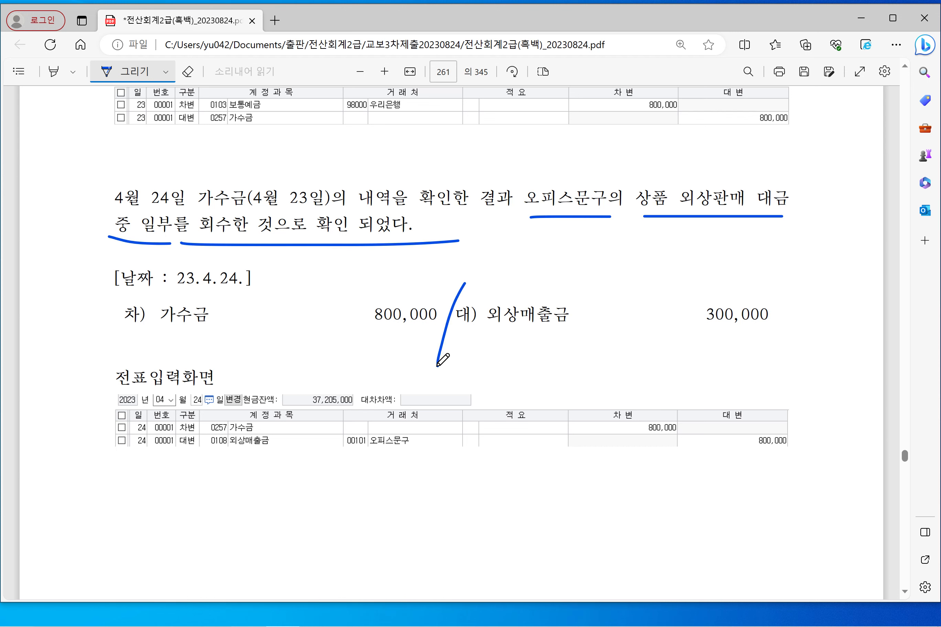
left_click_drag(149, 332, 244, 331)
left_click_drag(483, 329, 575, 326)
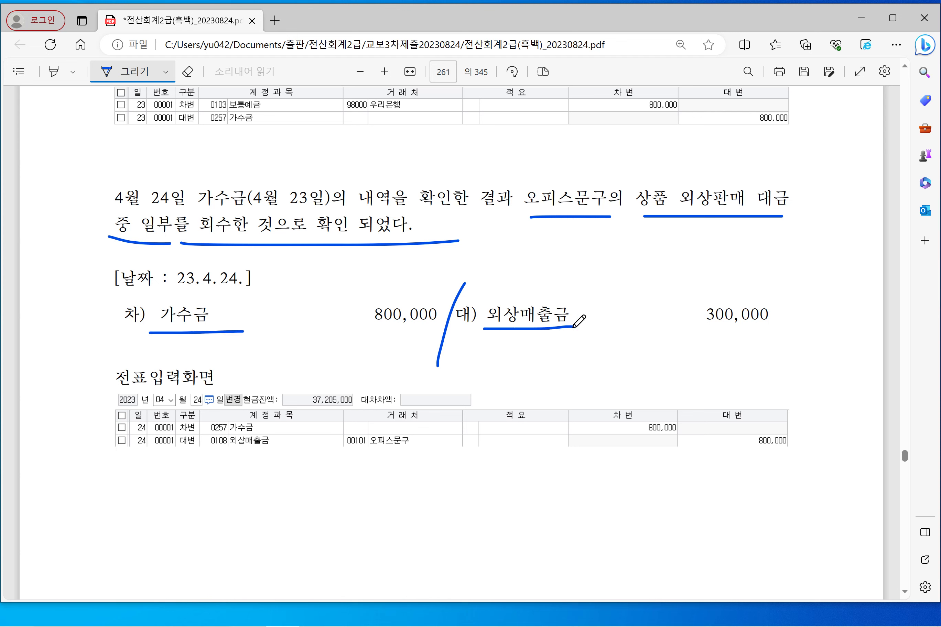
left_click_drag(332, 455, 428, 452)
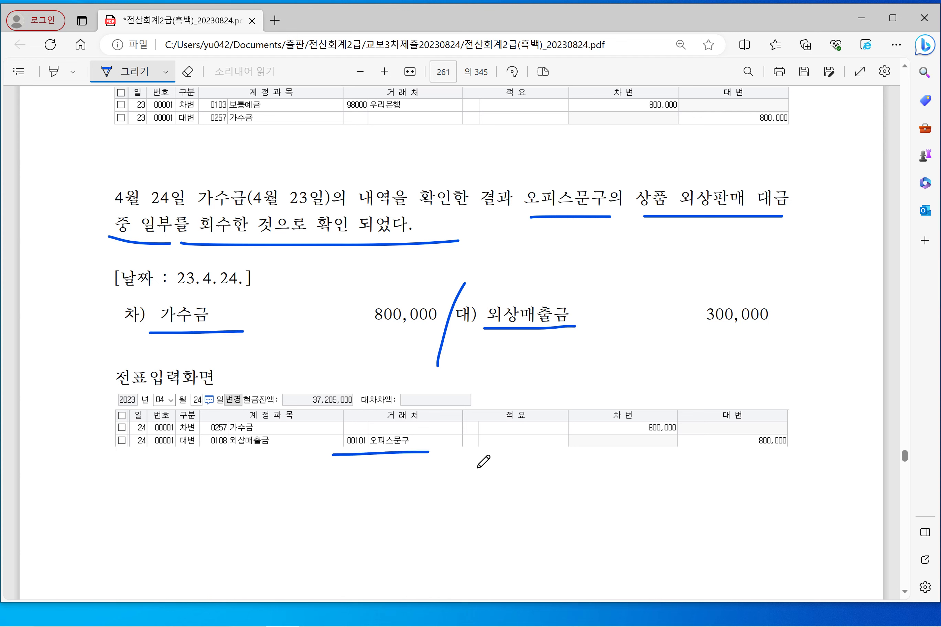
- Return to the KcLep voucher entry window and set the voucher date to April 24
left_click(861, 18)
left_click(106, 90)
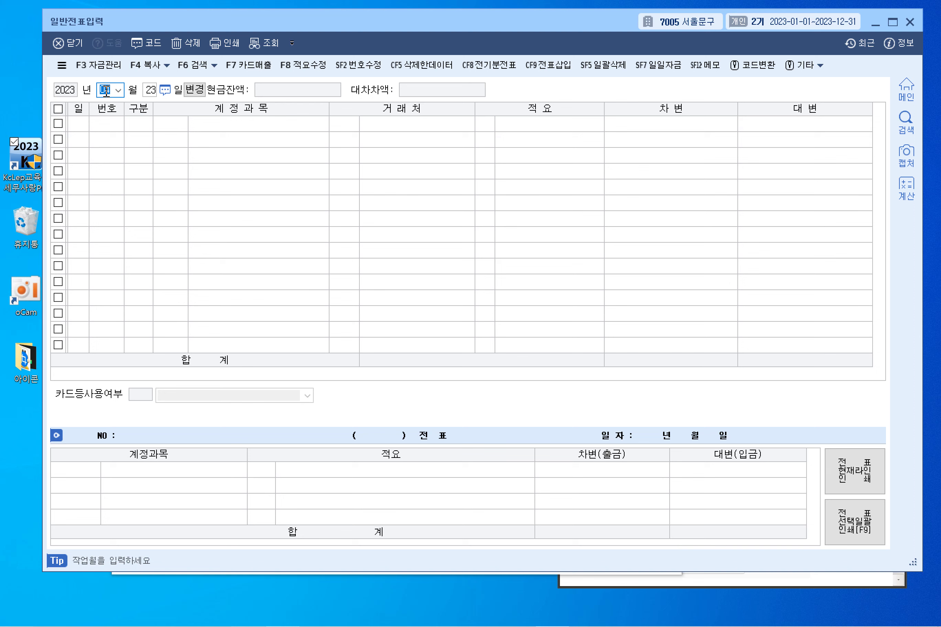
type("4")
key("Return")
type("24")
key("Return")
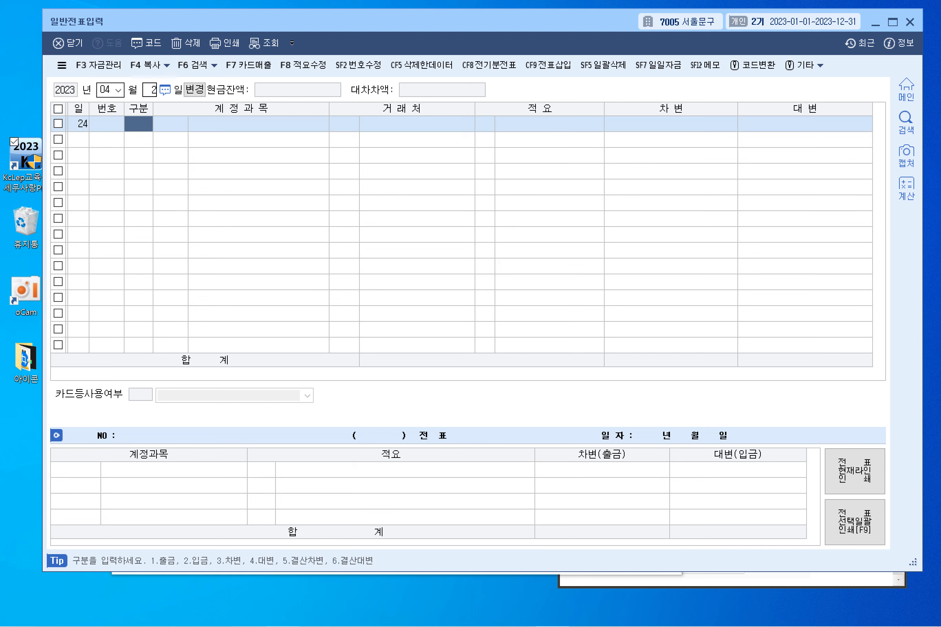
- Start a debit line with the account 가수금 on the April 24 voucher
type("3")
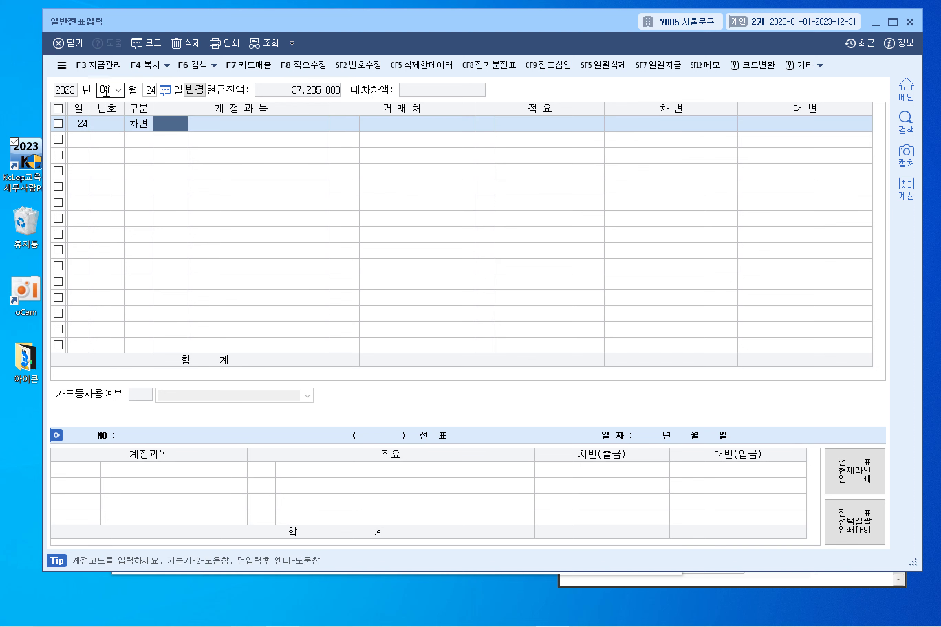
key("F2")
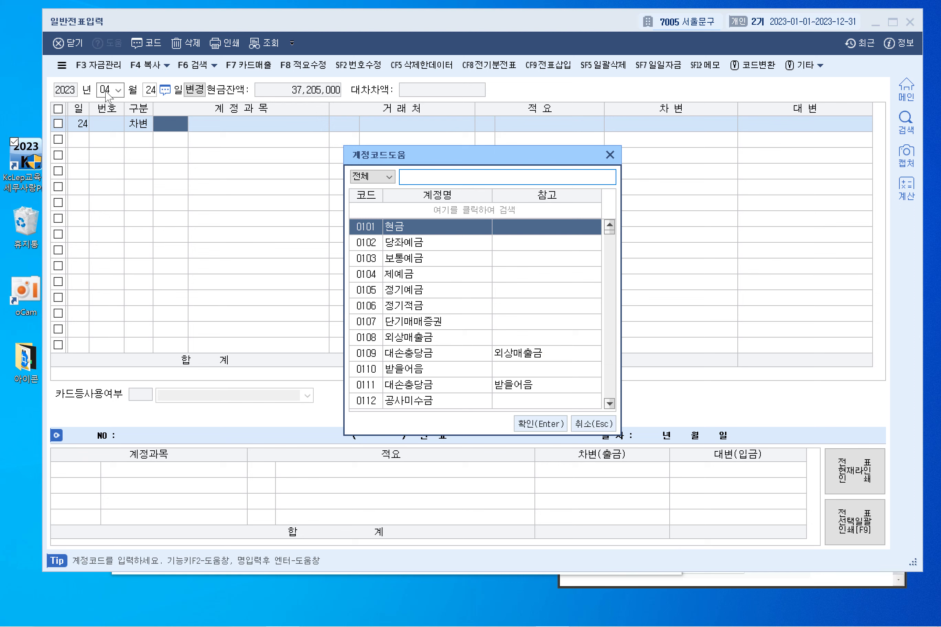
type("가수금")
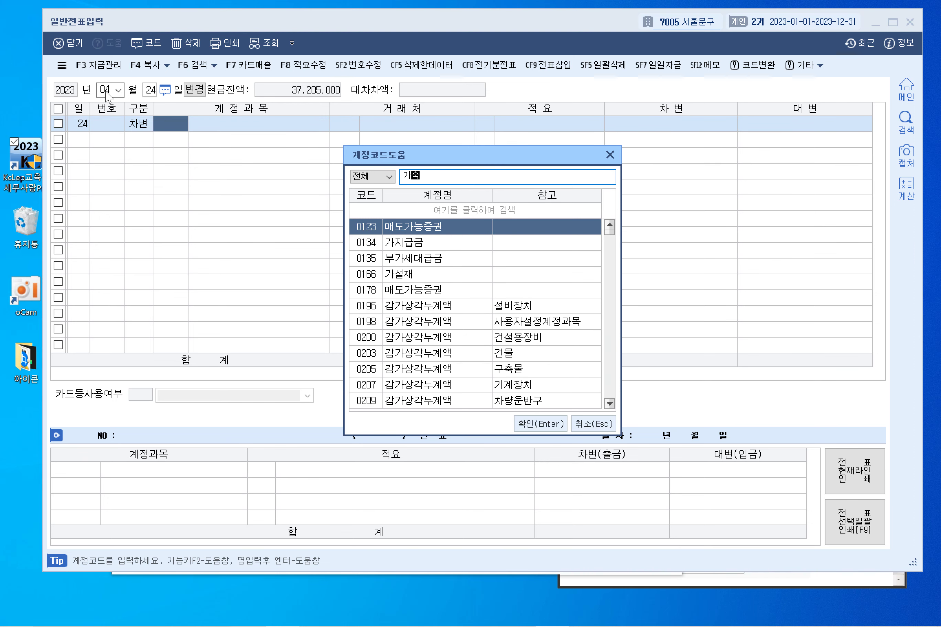
key("Return")
key("Return")
- Leave the 가수금 line's customer and summary blank and enter 800,000 as its debit amount
key("Return")
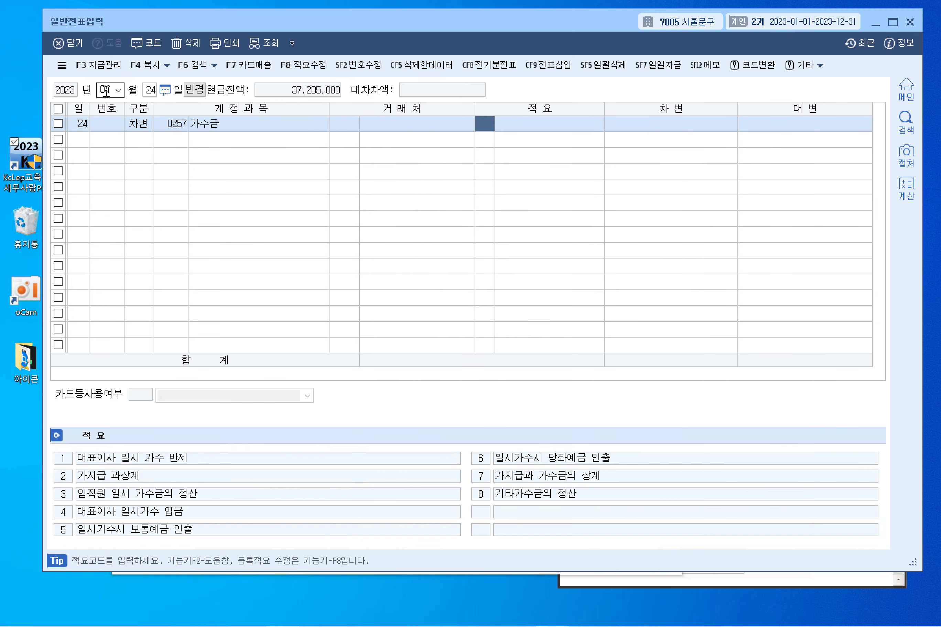
key("Return")
key("Return")
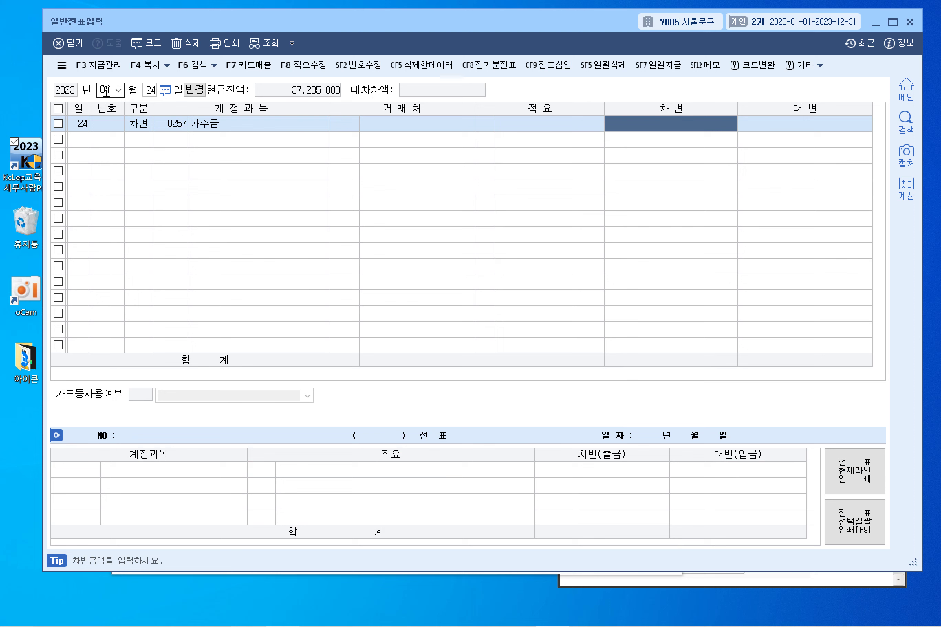
type("800,000")
key("Return")
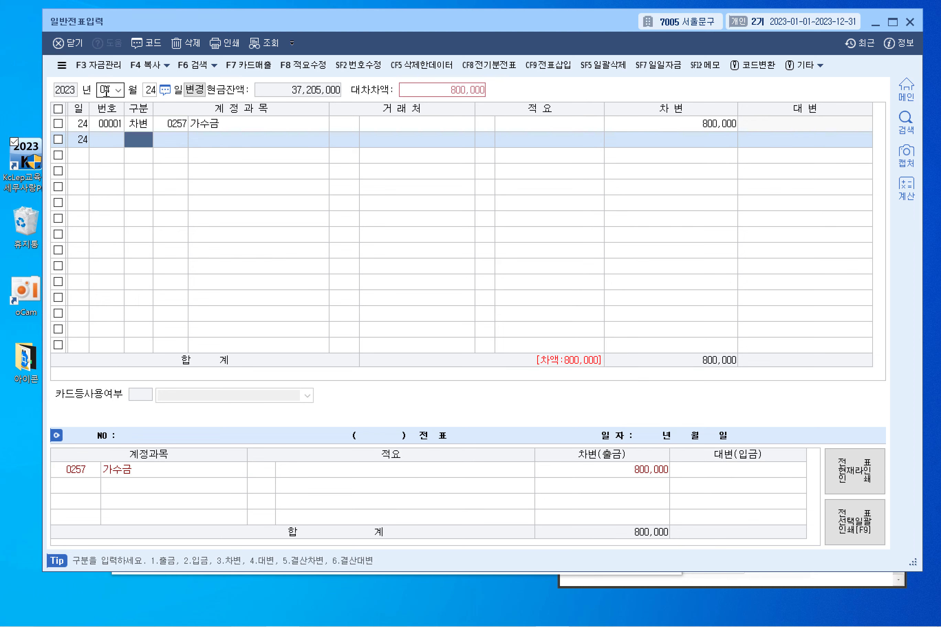
- Add a credit line for 외상매출금 with 800,000 to the April 24 voucher
key("Return")
key("F2")
type("외상")
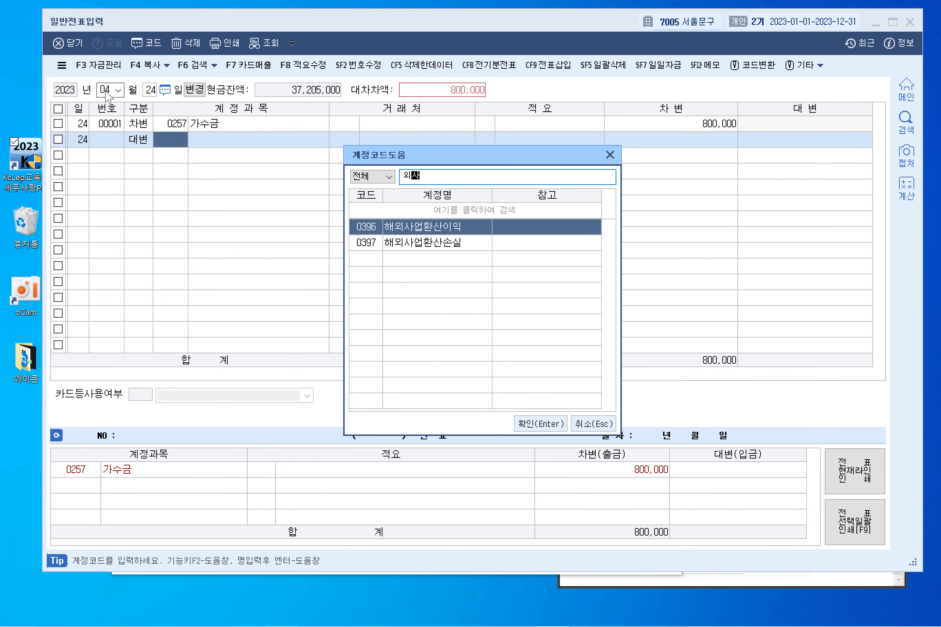
type("매출금")
key("Return")
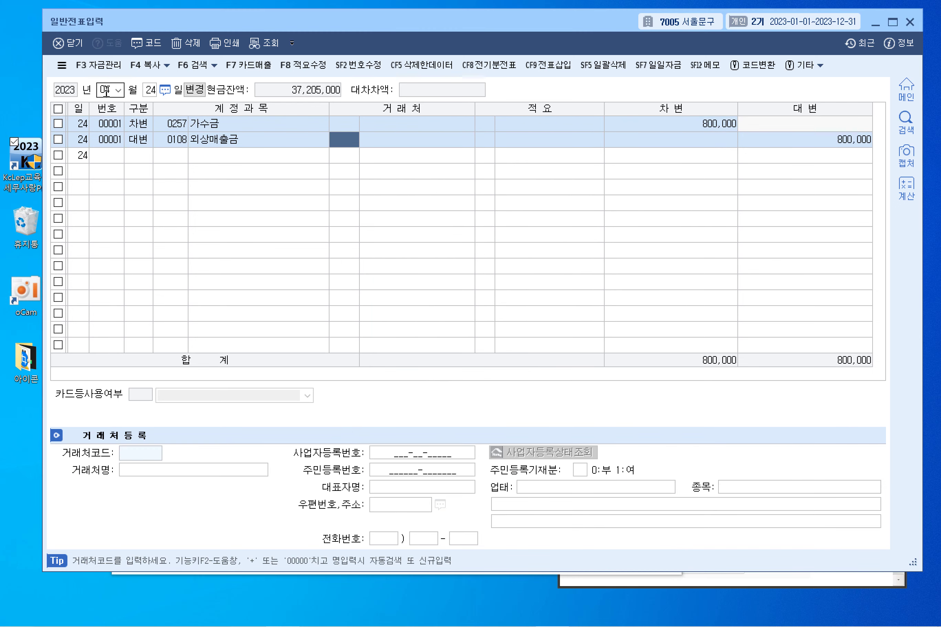
- Assign the customer 오피스문구 to the 외상매출금 credit line and finish the line with a blank summary
key("F2")
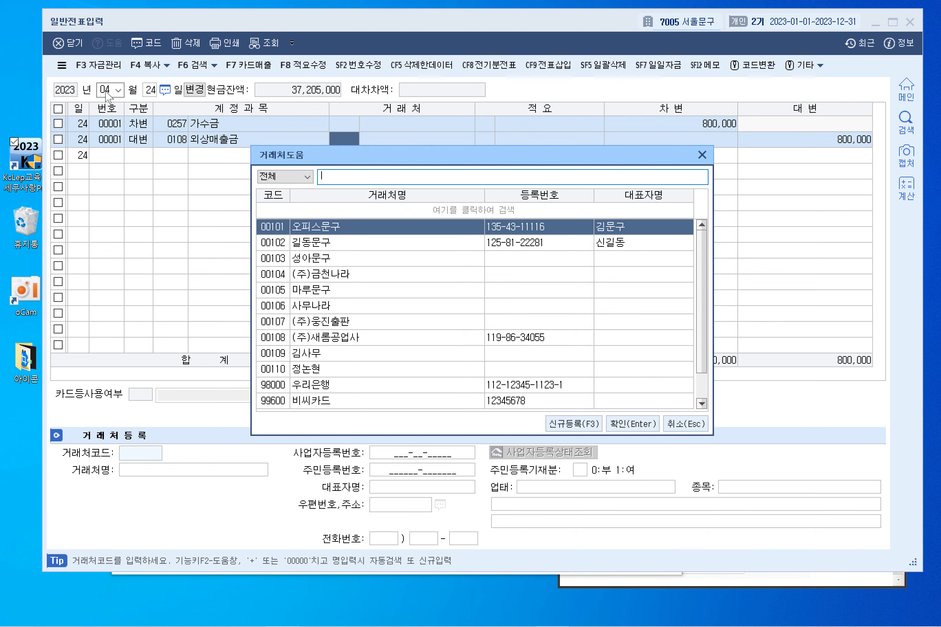
type("오피스")
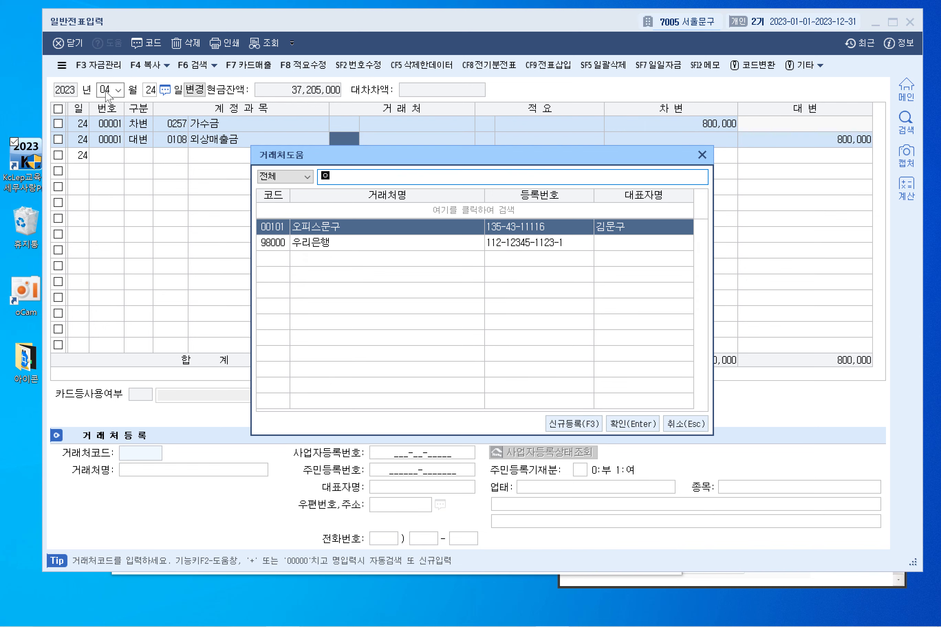
key("Return")
key("Return")
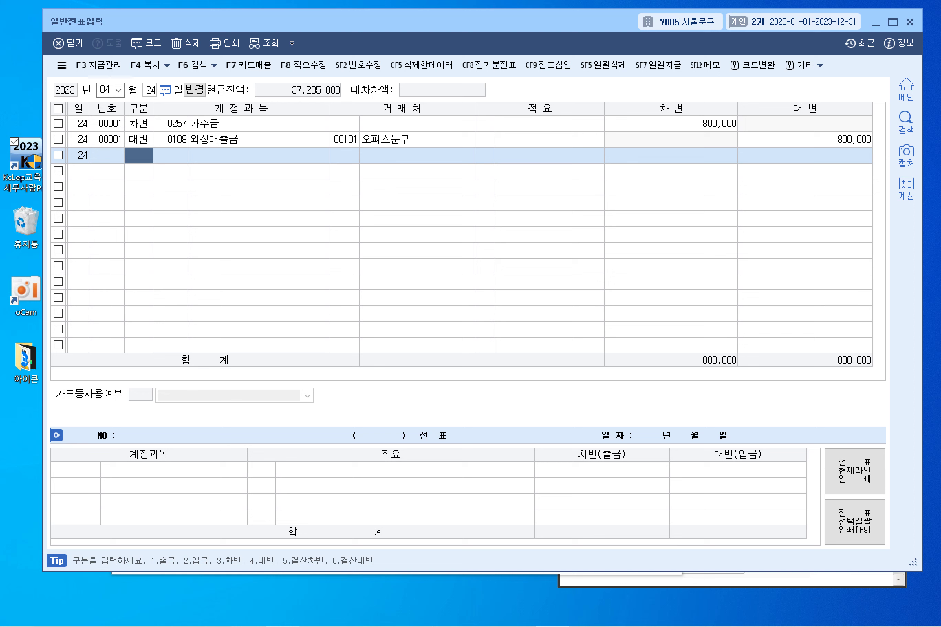
- Switch to the textbook PDF and, in problem (28), underline 전기요금 납부시 and 4월분 전기요금, and box the date 5월 1일
mouse_move(243, 626)
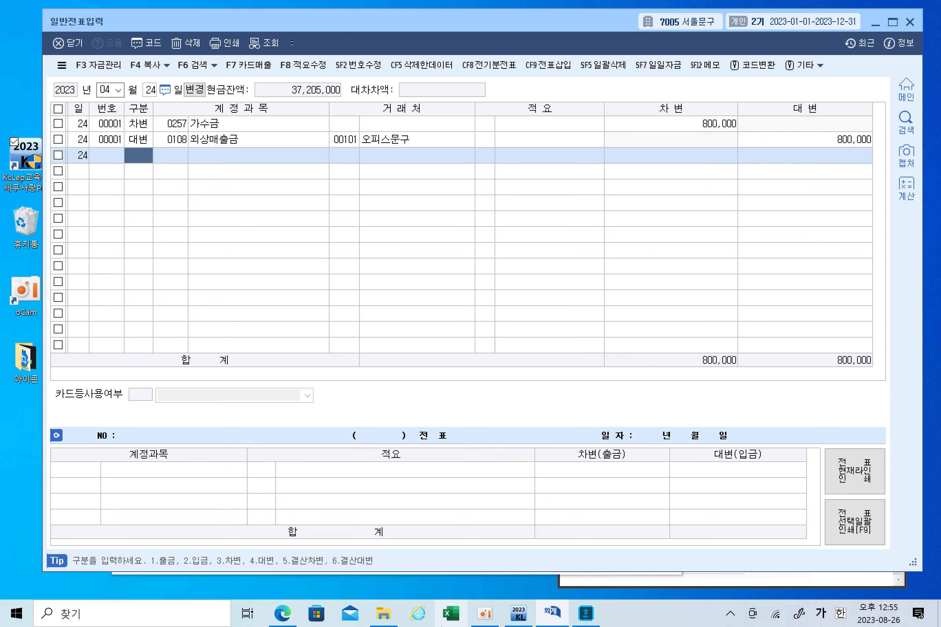
left_click(282, 613)
scroll(384, 456, "down", 5)
scroll(383, 456, "down", 10)
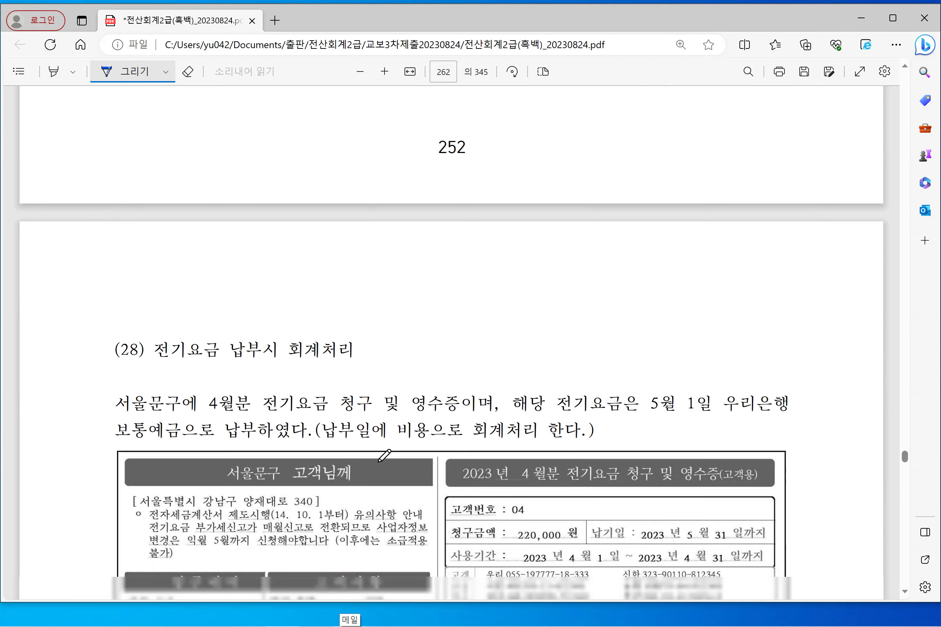
left_click_drag(160, 151, 299, 143)
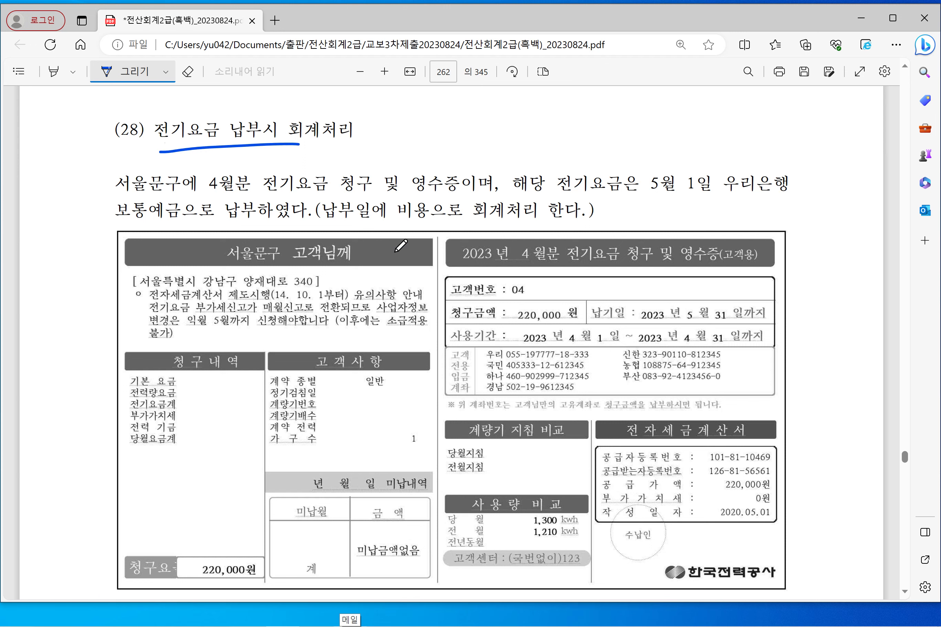
left_click_drag(216, 197, 315, 197)
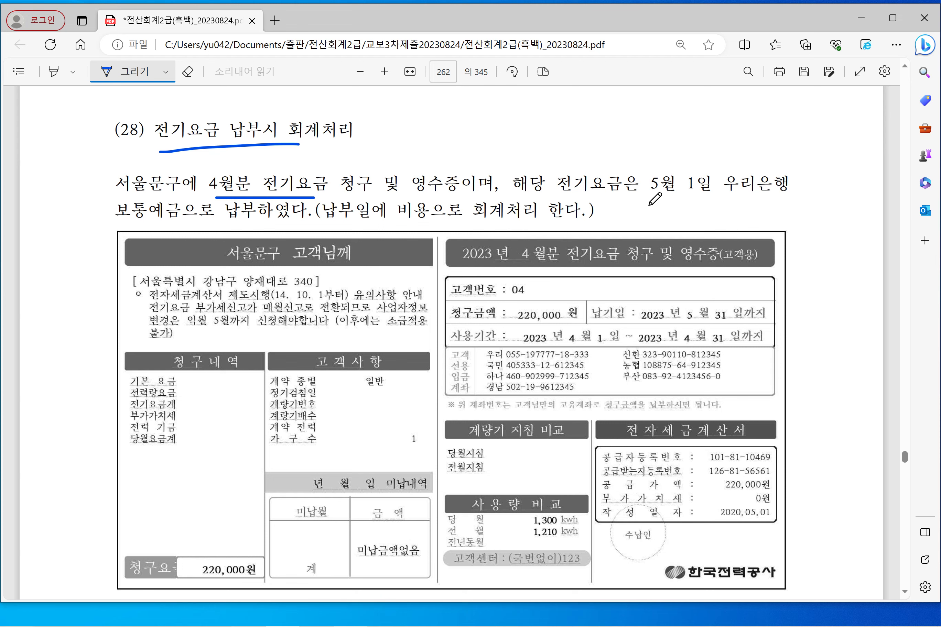
mouse_move(647, 198)
left_mouse_down()
mouse_move(727, 186)
mouse_move(650, 159)
mouse_move(647, 195)
left_mouse_up()
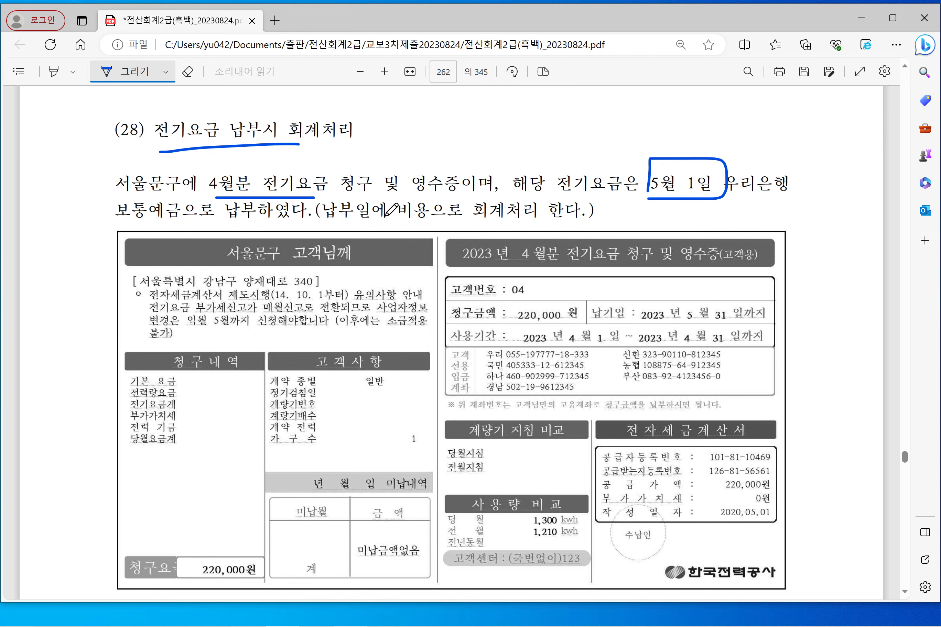
- Underline the note 납부일에 비용으로 회계처리 repeatedly and circle 4월분 전기요금 in problem (28)
left_click_drag(320, 221, 625, 240)
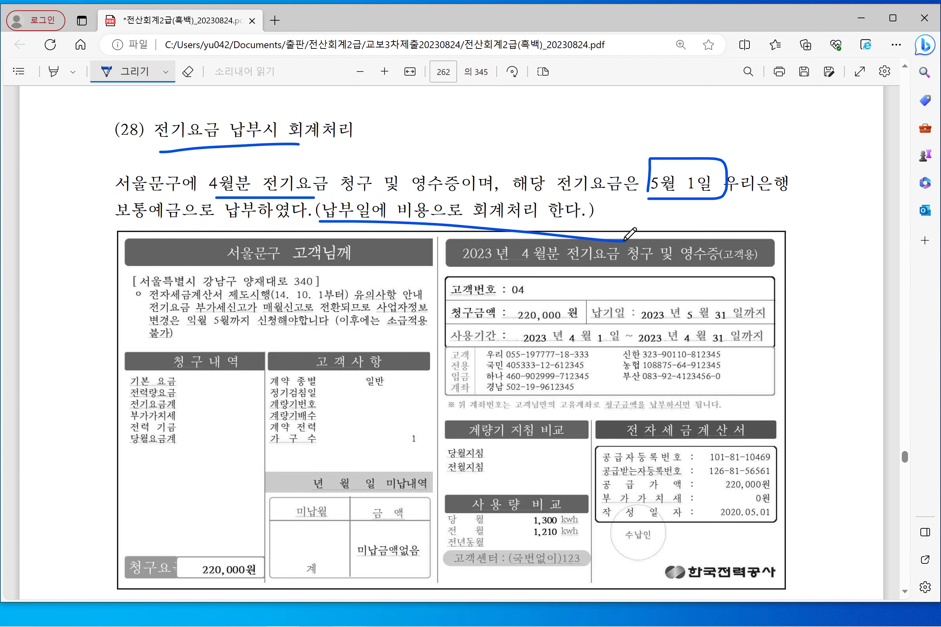
scroll(615, 233, "down", 2)
scroll(595, 229, "up", 2)
mouse_move(179, 175)
left_mouse_down()
mouse_move(336, 188)
mouse_move(185, 165)
left_mouse_up()
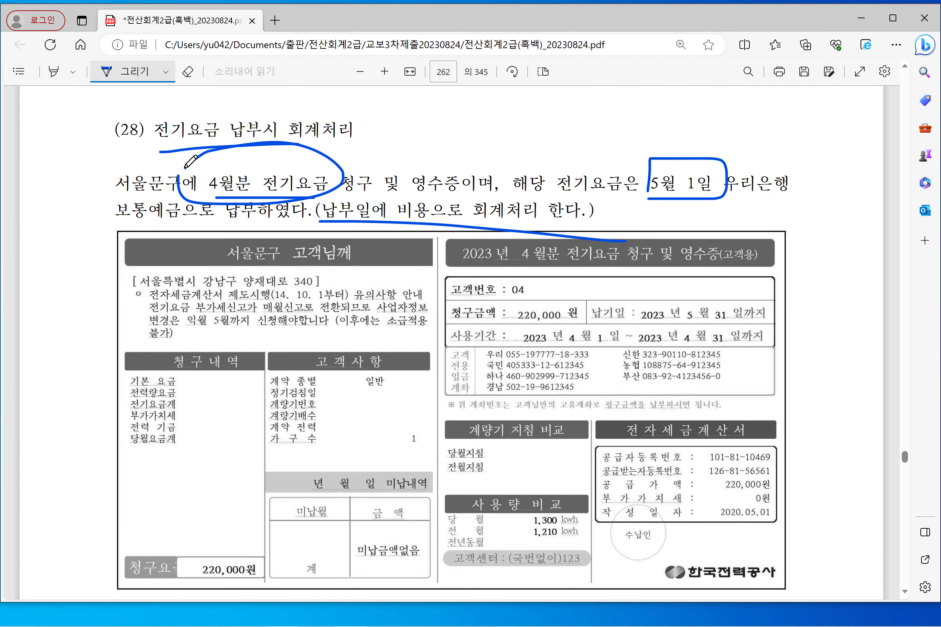
left_click_drag(326, 232, 451, 228)
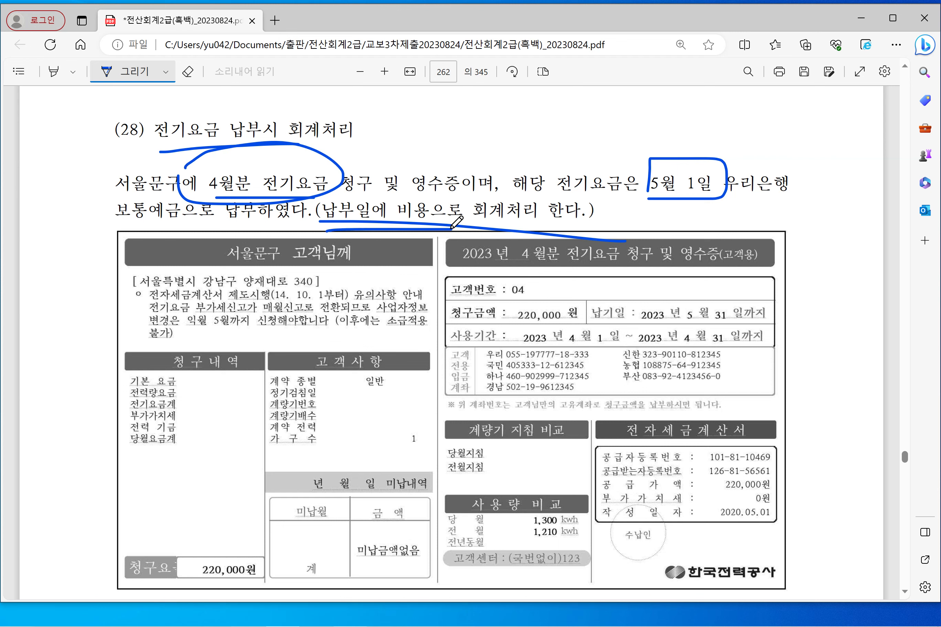
left_click_drag(347, 224, 532, 222)
left_click_drag(313, 222, 535, 222)
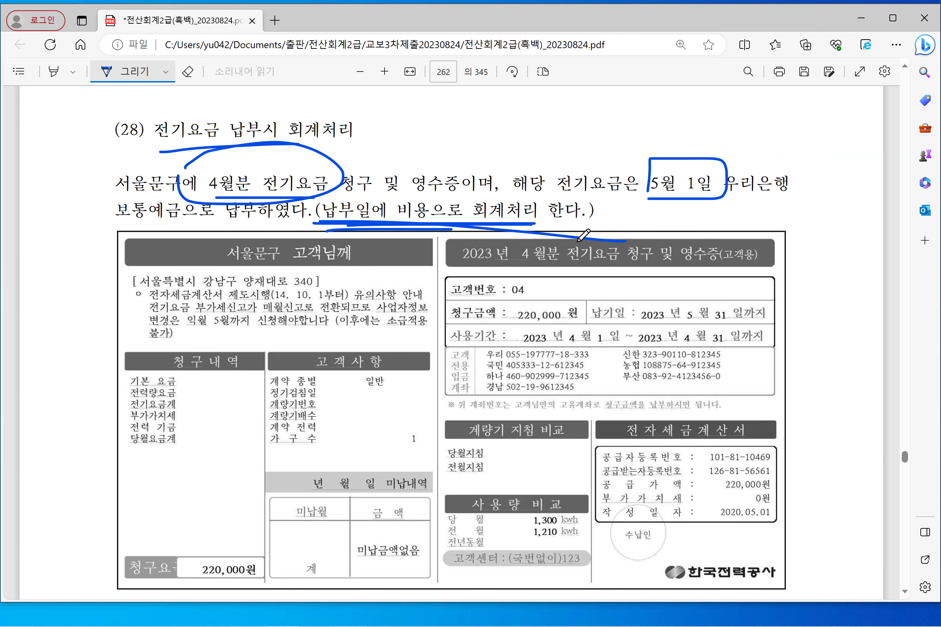
- Mark problem (28)'s journal entry by underlining 23.5.1. and 수도광열비(판) and drawing a slash between its debit and credit sides
scroll(579, 240, "down", 4)
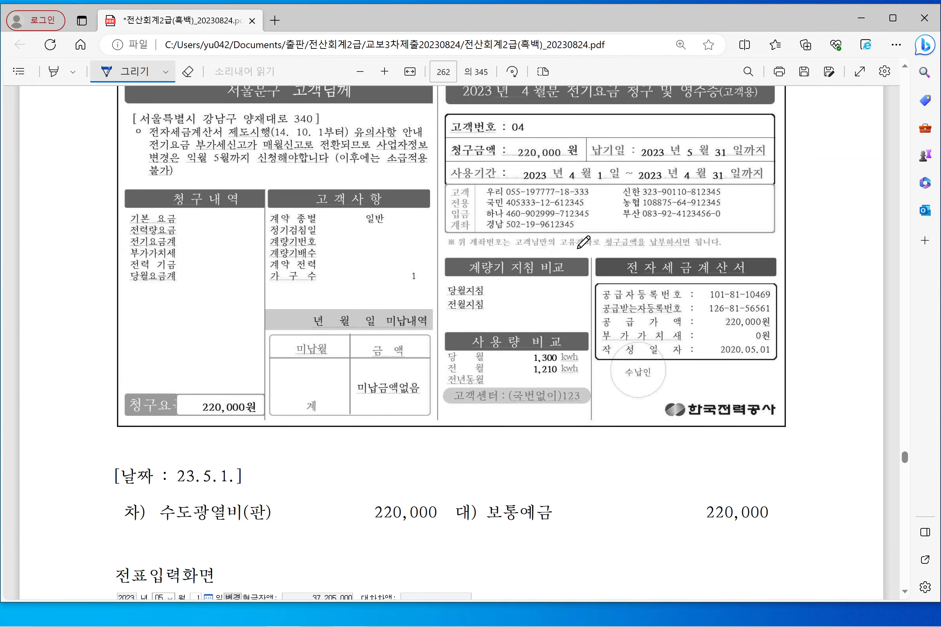
scroll(445, 324, "down", 4)
left_click_drag(168, 330, 246, 330)
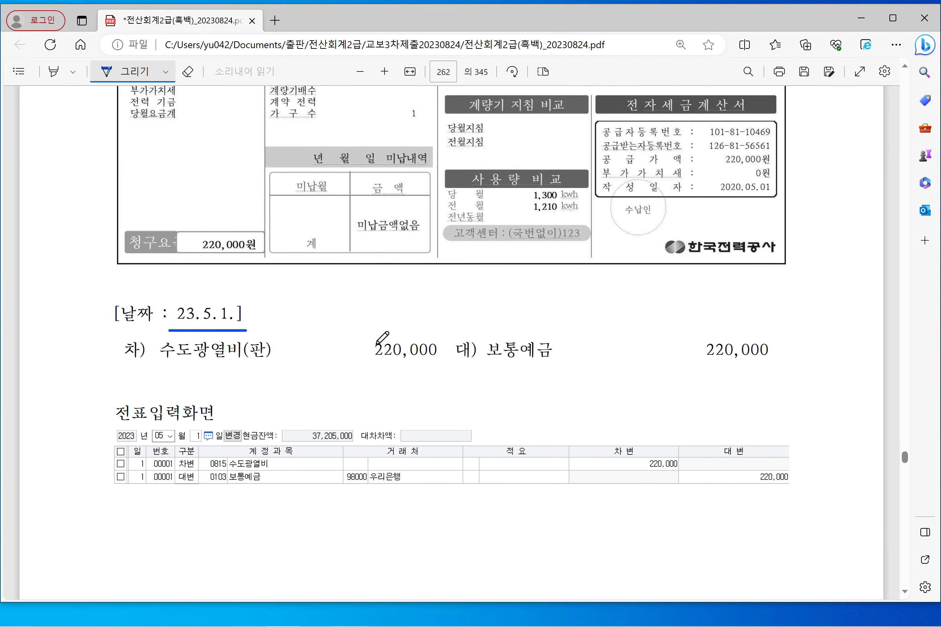
left_click_drag(472, 308, 435, 399)
left_click_drag(168, 368, 300, 368)
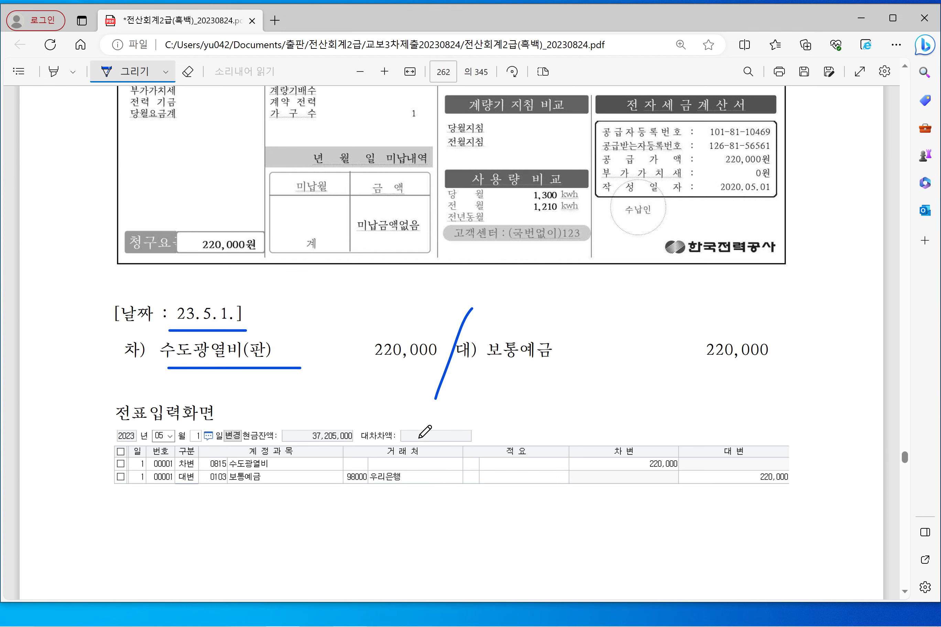
scroll(504, 411, "up", 10)
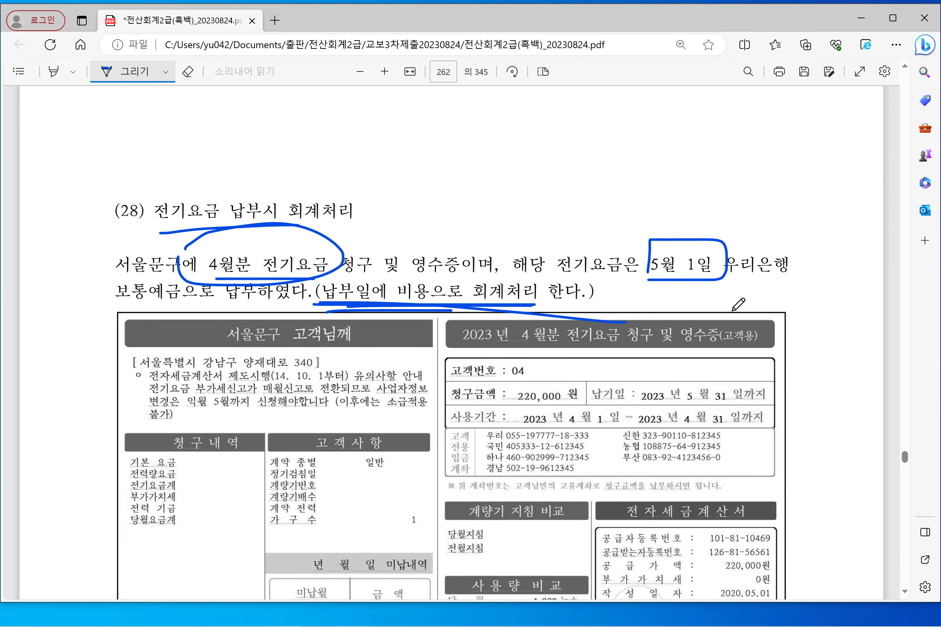
- Underline 우리은행 in problem (28), 보통예금 in its journal entry, and the 98000 우리은행 customer in the sample voucher
left_click_drag(722, 278, 790, 278)
scroll(706, 333, "down", 10)
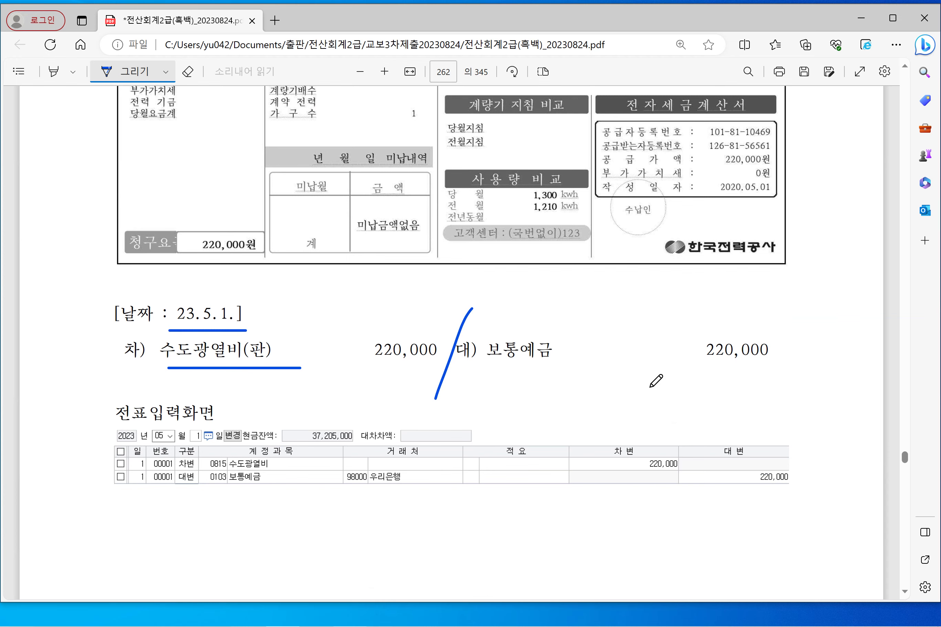
left_click_drag(487, 366, 580, 363)
left_click_drag(331, 494, 453, 484)
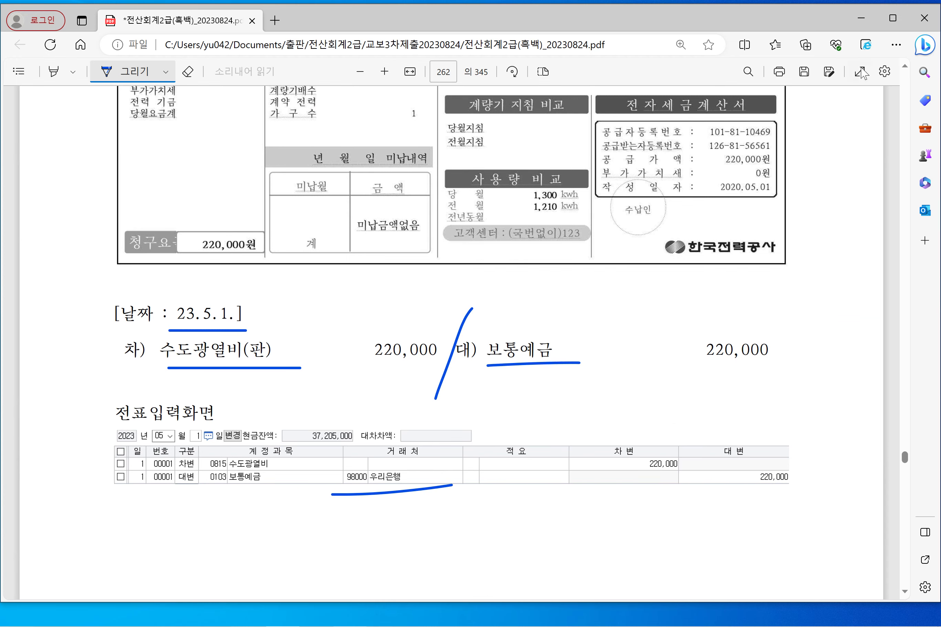
- Switch to KcLep's 일반전표입력 and set the voucher date to May 1
left_click(861, 18)
left_click(106, 89)
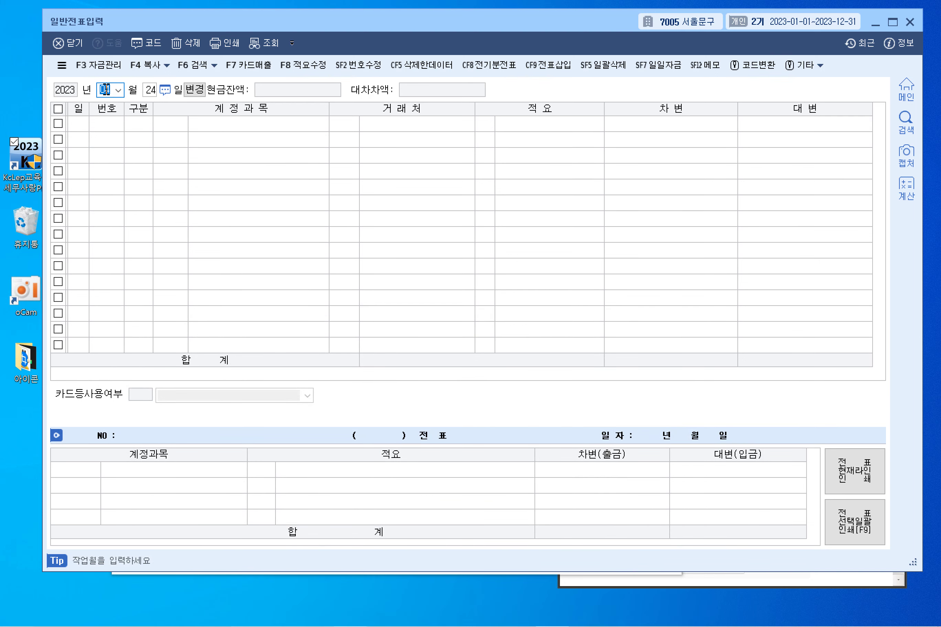
type("5")
key("Return")
type("1")
key("Return")
- Add a 차변 line for 수도광열비 (0815, 판매관리비) of 220,000 with customer and summary left blank
type("3")
key("Return")
key("F2")
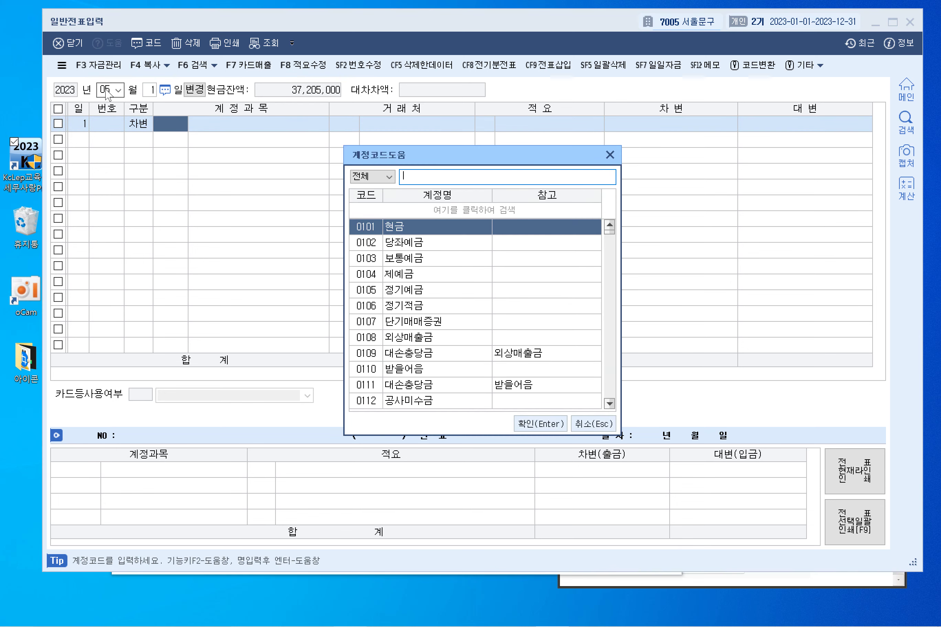
type("수도광")
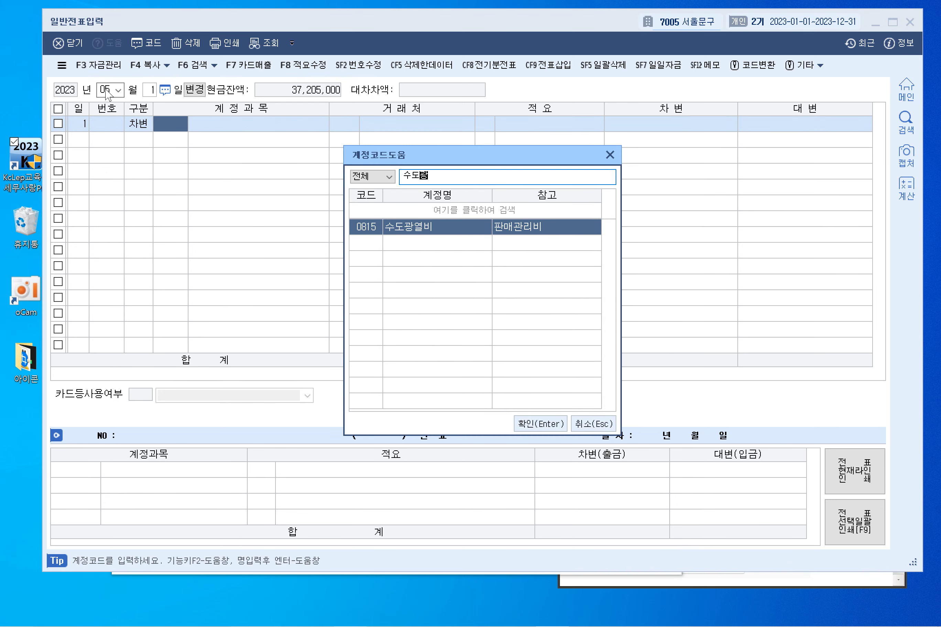
key("Return")
key("Return")
key("Return")
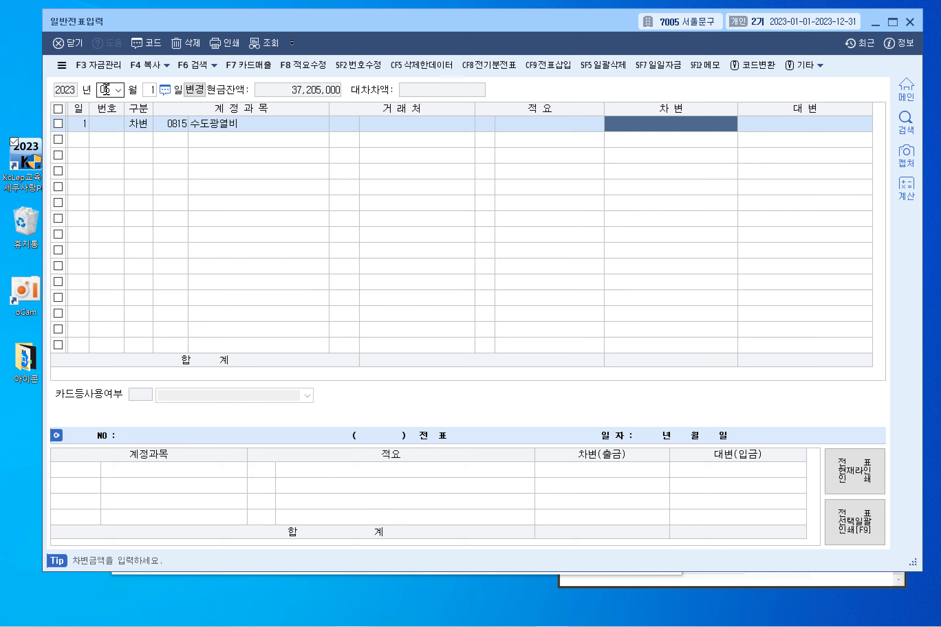
type("220,000")
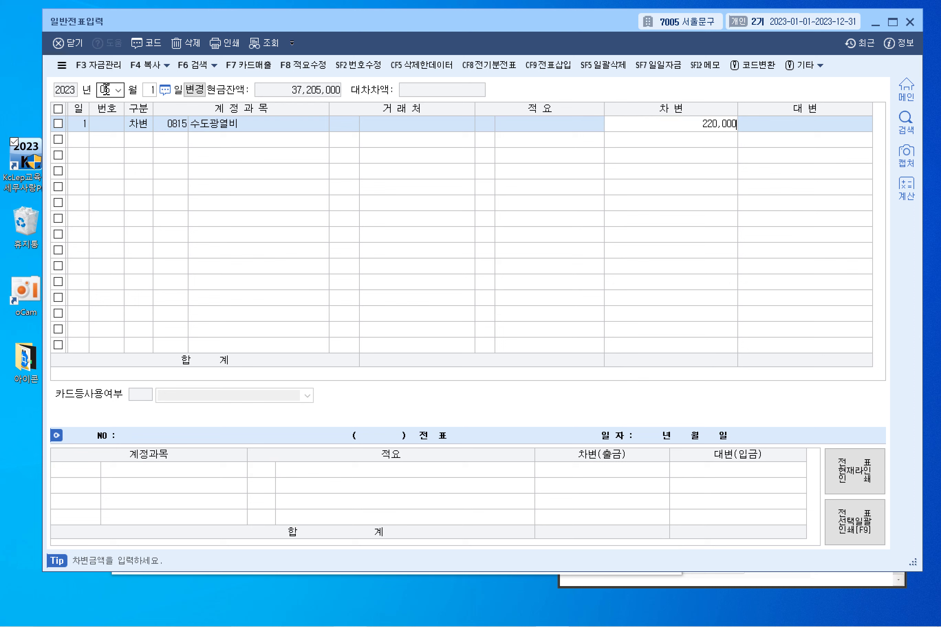
key("Return")
- Add a 대변 line for 보통예금 (0103) of 220,000 with customer 우리은행 and a blank summary
type("4")
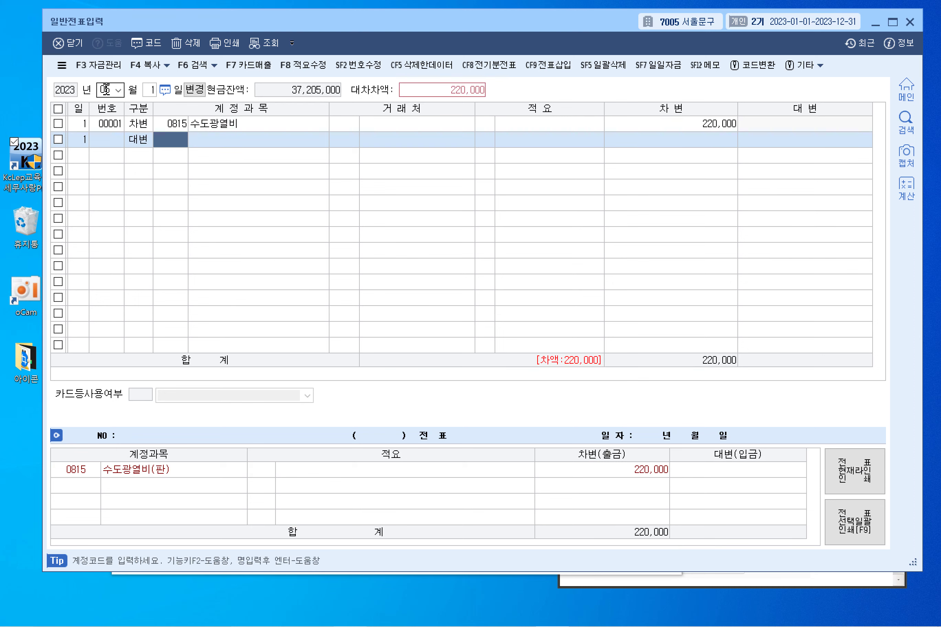
type("보통ㅇㅖ")
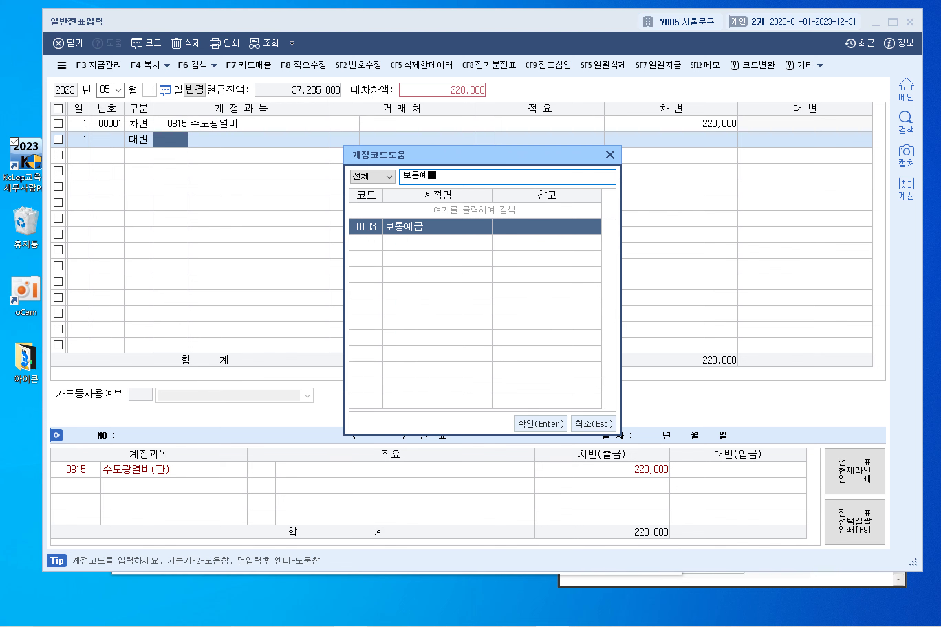
key("Return")
type("ㅇㅜ리은행")
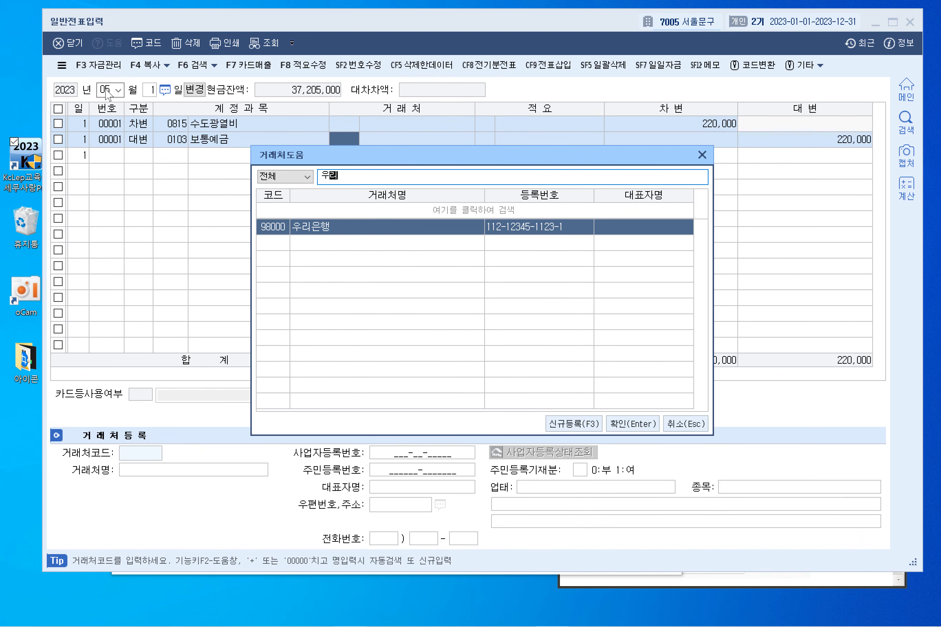
key("Return")
key("Return")
key("Return")
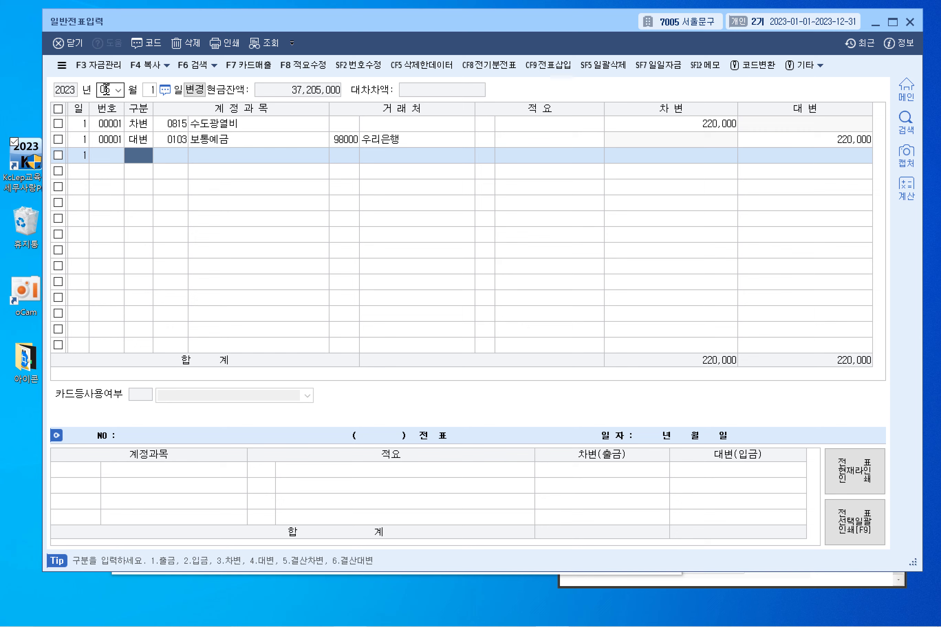
- Switch to the textbook PDF and, on page 263, underline part of the section heading and 취득 in 1) 단기매매증권의 취득
mouse_move(551, 623)
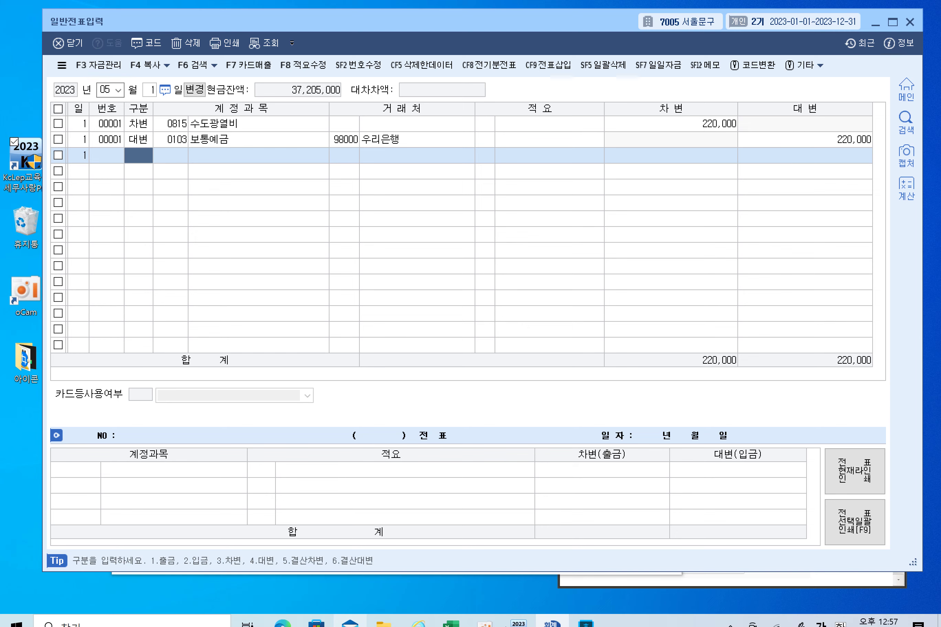
left_click(282, 613)
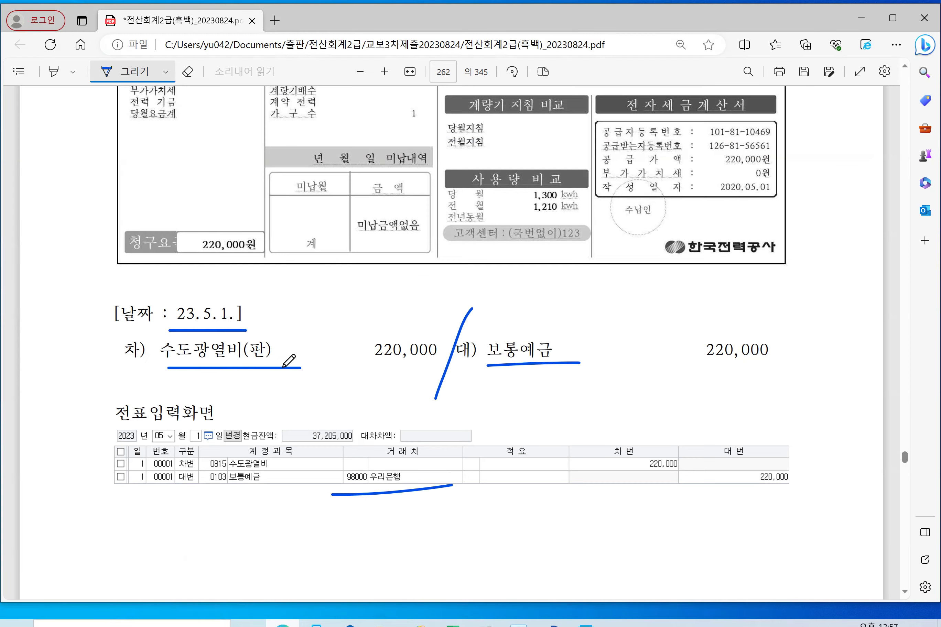
scroll(282, 367, "down", 10)
left_click_drag(165, 166, 227, 167)
scroll(241, 259, "down", 2)
left_click_drag(258, 131, 302, 131)
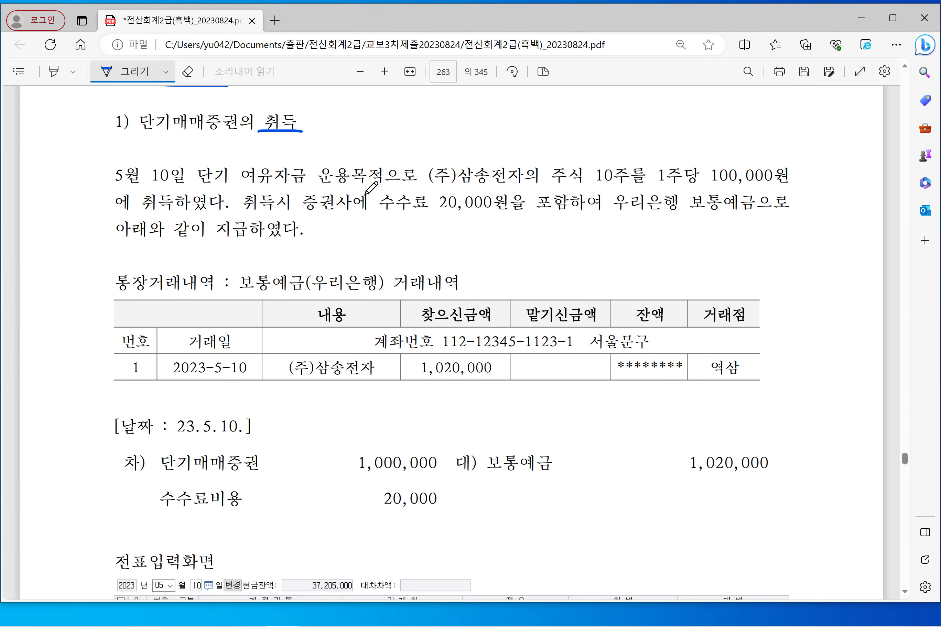
- Underline 삼송전자, 10주, 수수료 20,000원을 포함 and 우리은행 보통예금 in the stock problem, and box 10주를 1주당 100,000원
left_click_drag(454, 190, 537, 190)
left_click_drag(593, 187, 639, 186)
mouse_move(775, 193)
left_mouse_down()
mouse_move(787, 174)
mouse_move(577, 145)
mouse_move(576, 188)
left_mouse_up()
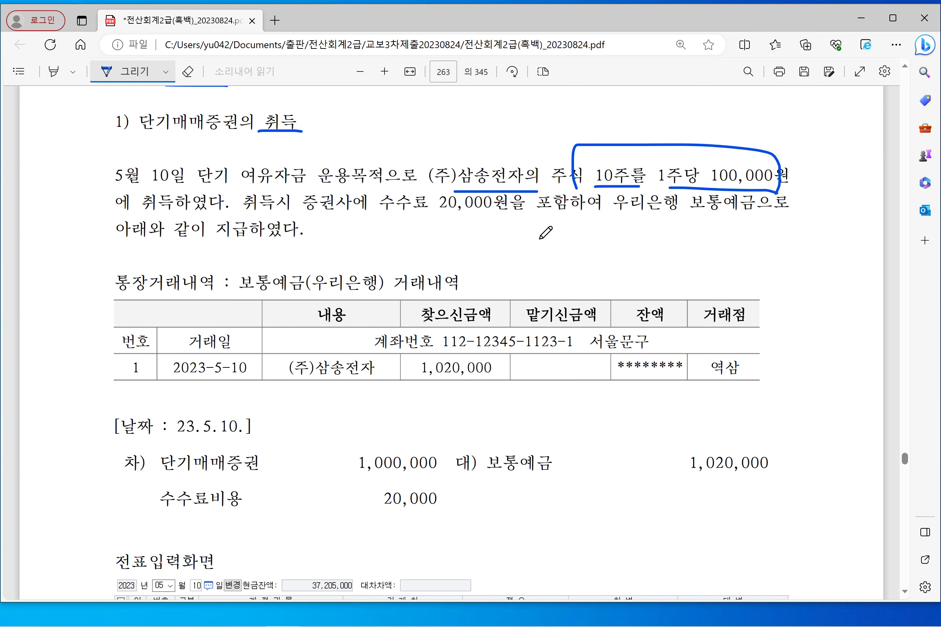
left_click_drag(384, 219, 743, 217)
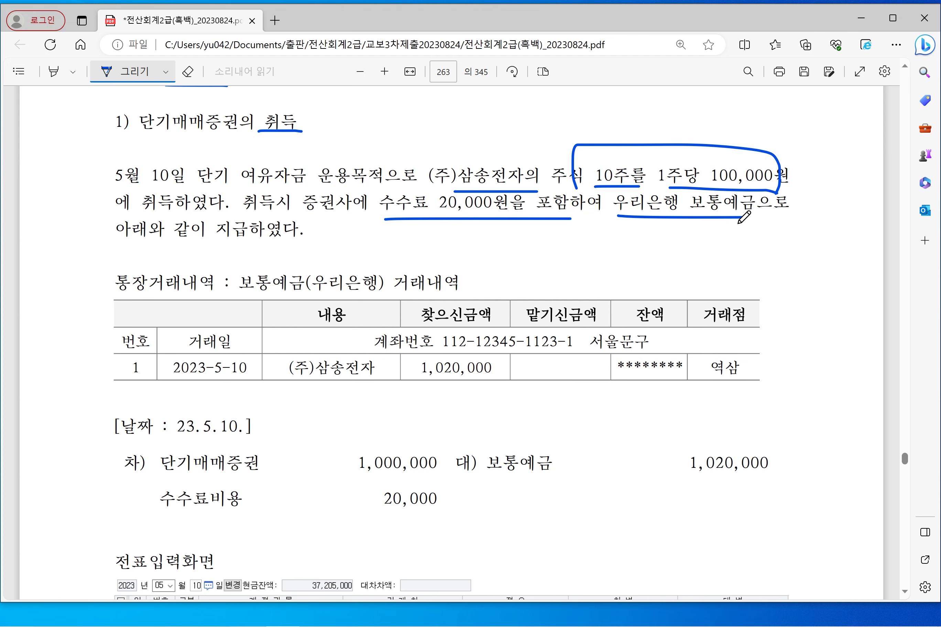
left_click_drag(628, 221, 700, 222)
- Underline 98000 우리은행 in the sample voucher, check-mark 전표입력화면, and draw a vertical line between the journal entry's debit and credit sides
scroll(688, 272, "down", 4)
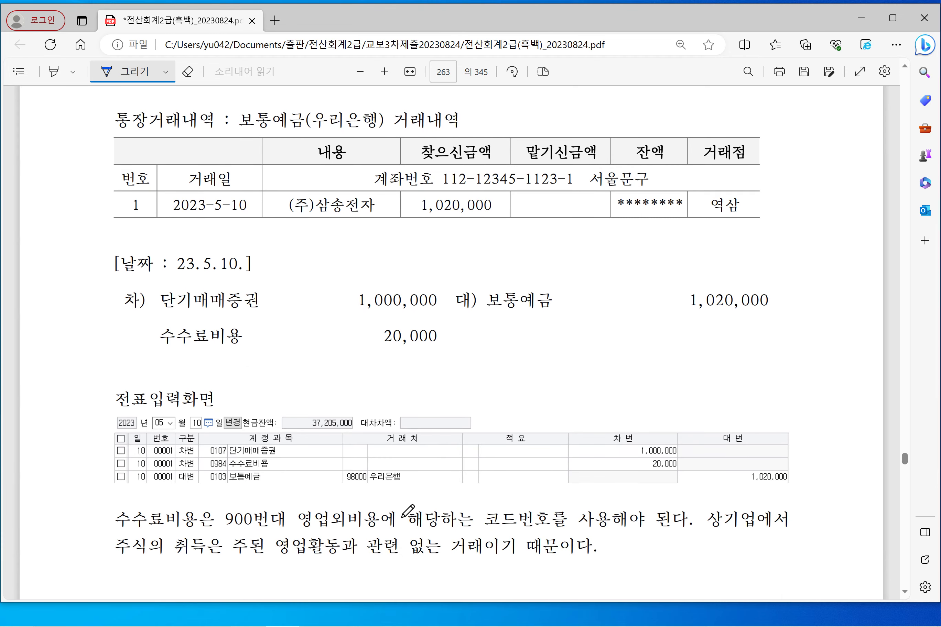
left_click_drag(342, 488, 384, 481)
left_click_drag(104, 398, 135, 382)
left_click_drag(452, 278, 450, 362)
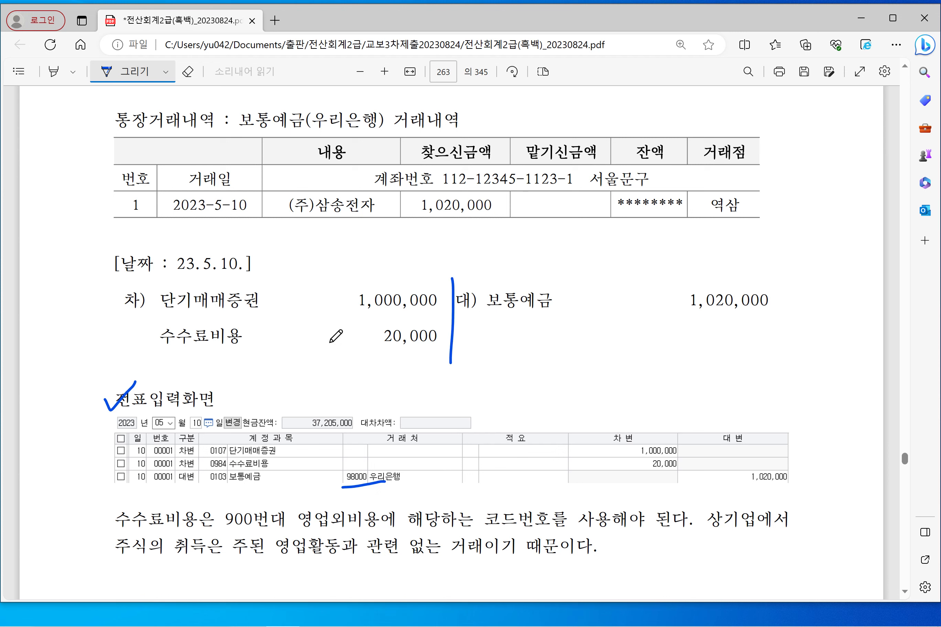
- Underline 단기매매증권 and 1,000,000 in the May 10 journal entry, and underline and circle 수수료비용
left_click_drag(155, 312, 269, 318)
left_click_drag(334, 317, 418, 320)
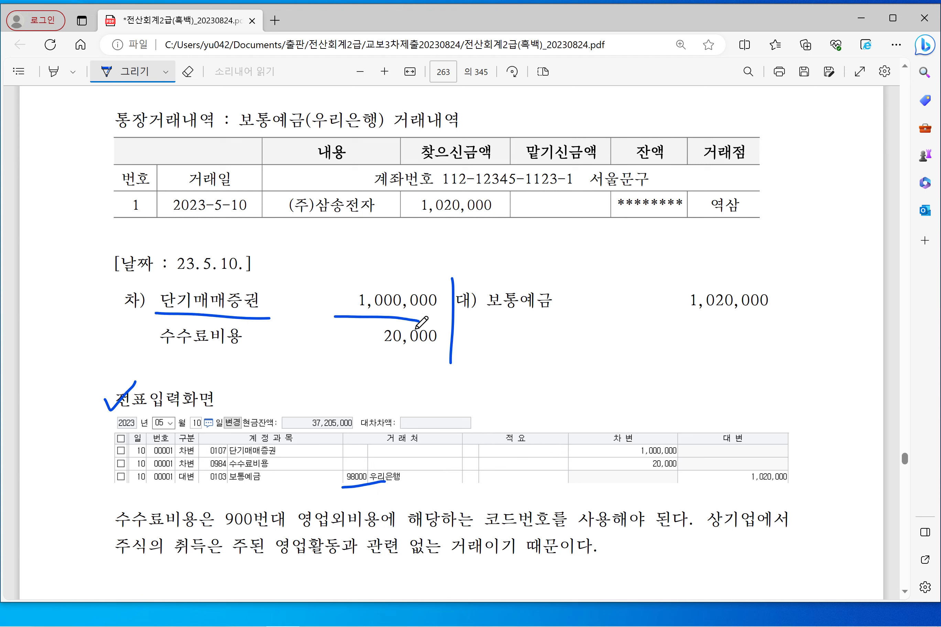
left_click_drag(152, 352, 266, 352)
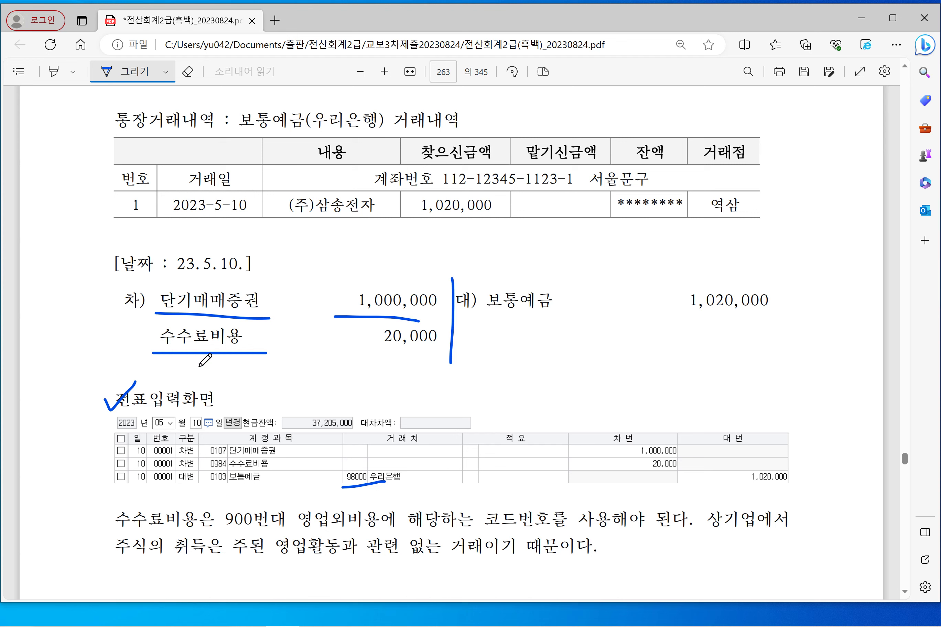
mouse_move(156, 323)
left_mouse_down()
mouse_move(144, 339)
mouse_move(279, 324)
mouse_move(158, 319)
left_mouse_up()
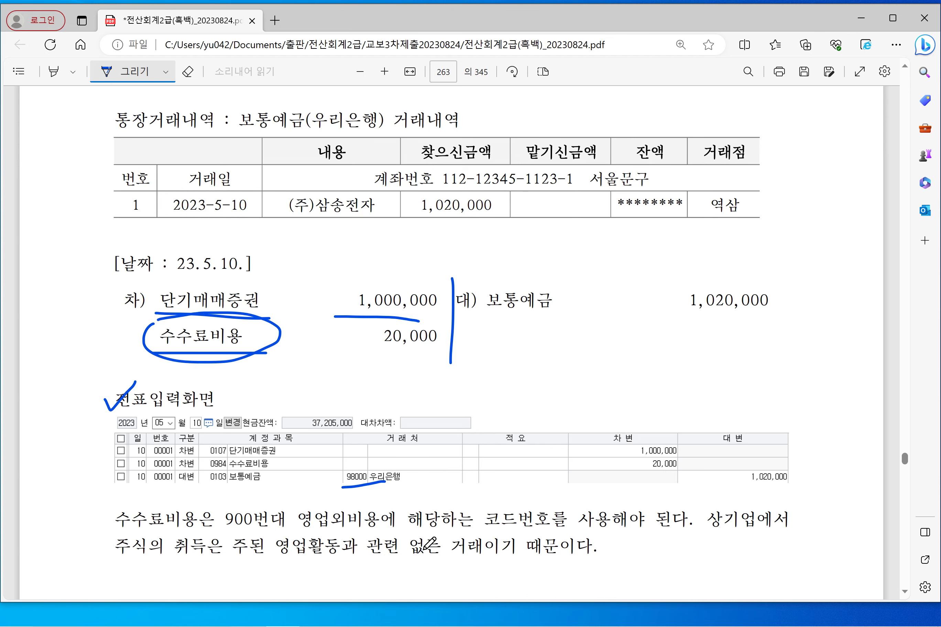
- Box 900번대 and underline 영업외비용에 in the note below the sample voucher
scroll(427, 542, "down", 2)
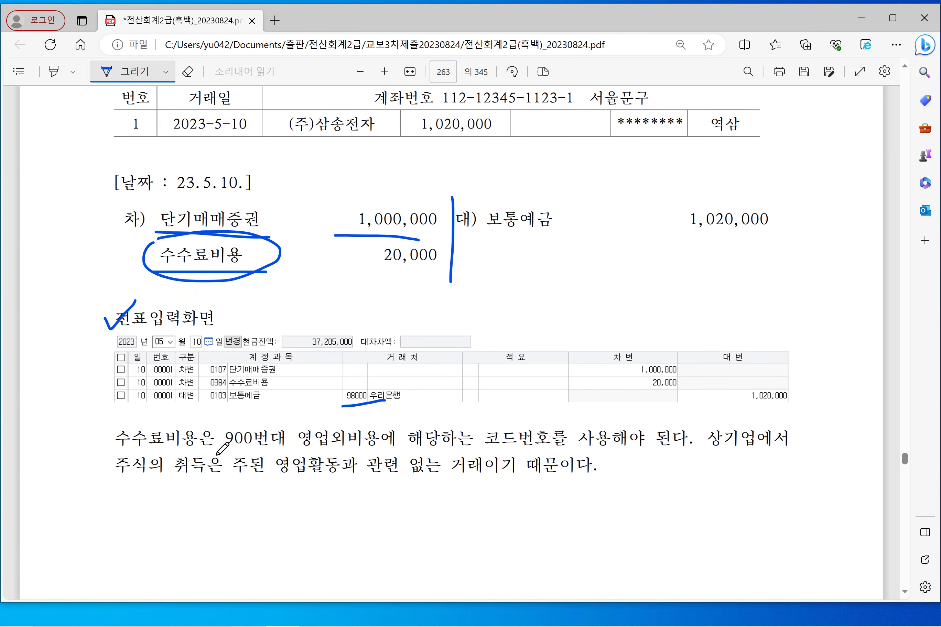
mouse_move(216, 452)
left_mouse_down()
mouse_move(292, 447)
mouse_move(234, 421)
mouse_move(225, 456)
left_mouse_up()
left_click_drag(302, 448, 408, 448)
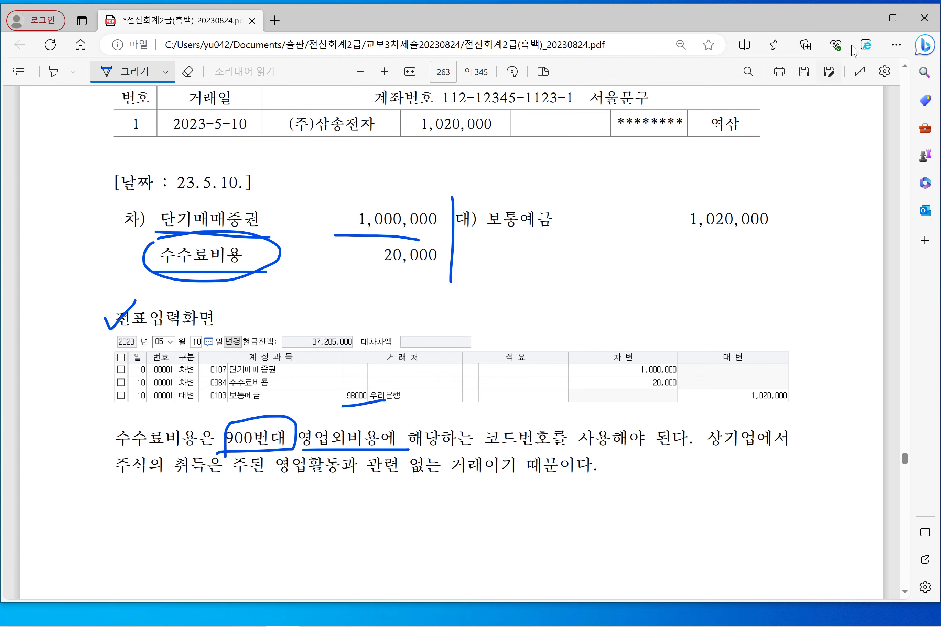
- Switch to KcLep's 일반전표입력 and set the voucher date to May 10
left_click(860, 18)
left_click(105, 90)
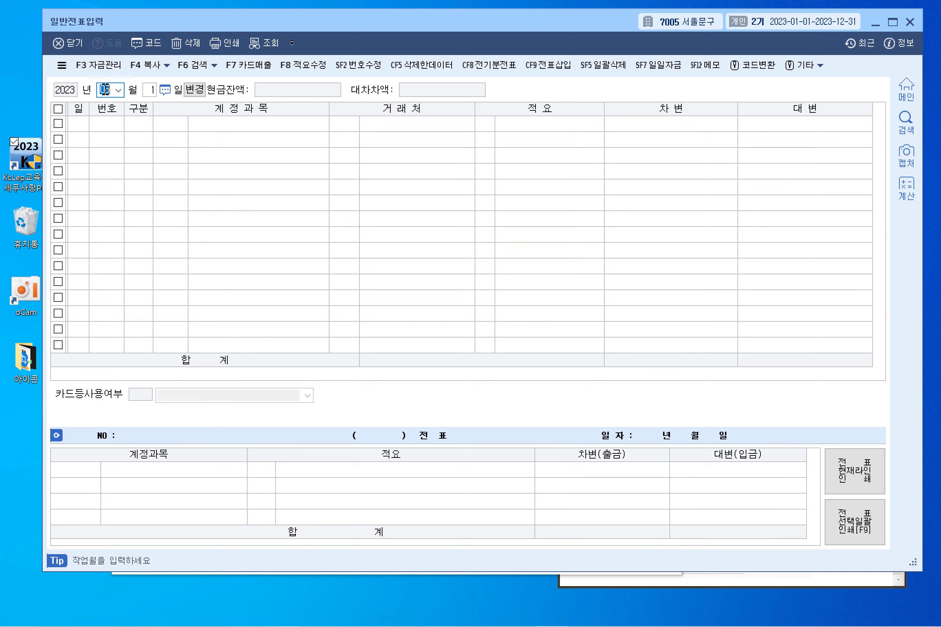
key("Return")
type("10")
key("Return")
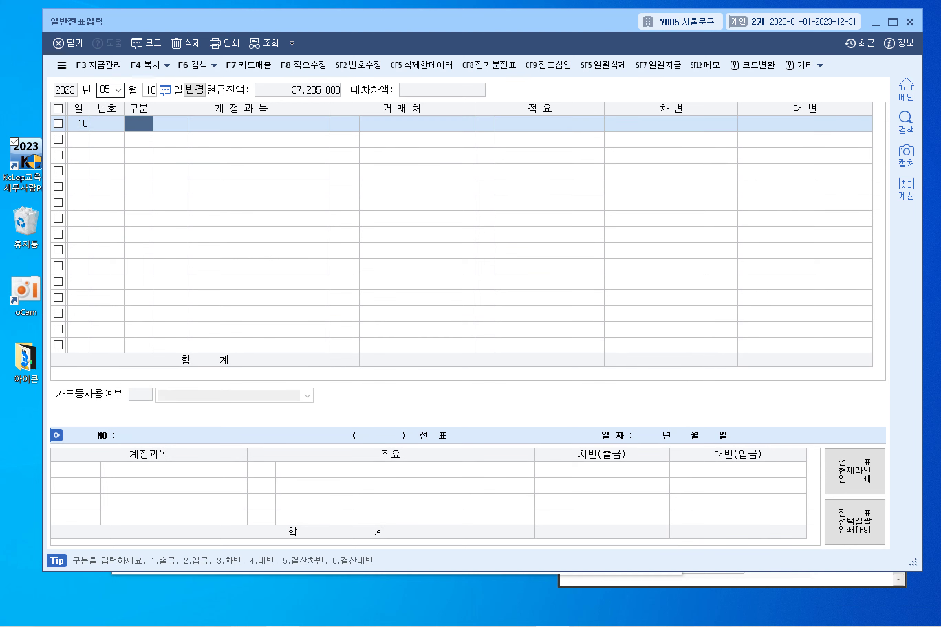
- Add a 차변 line for 단기매매증권 (0107) of 1,000,000 with customer and summary left blank
type("3")
key("Return")
key("F2")
type("단기매매")
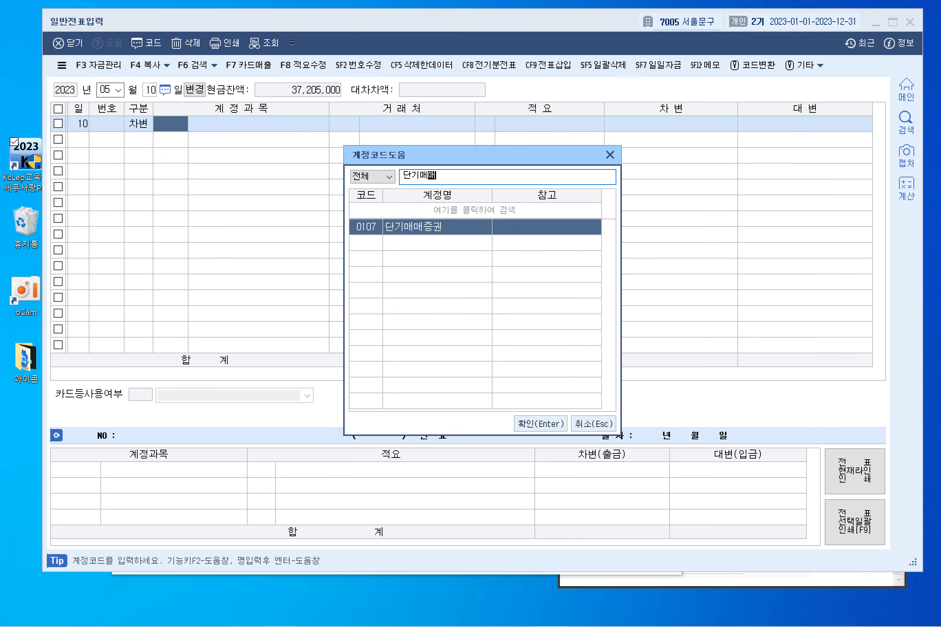
key("Return")
key("Return")
key("Return")
key("Return")
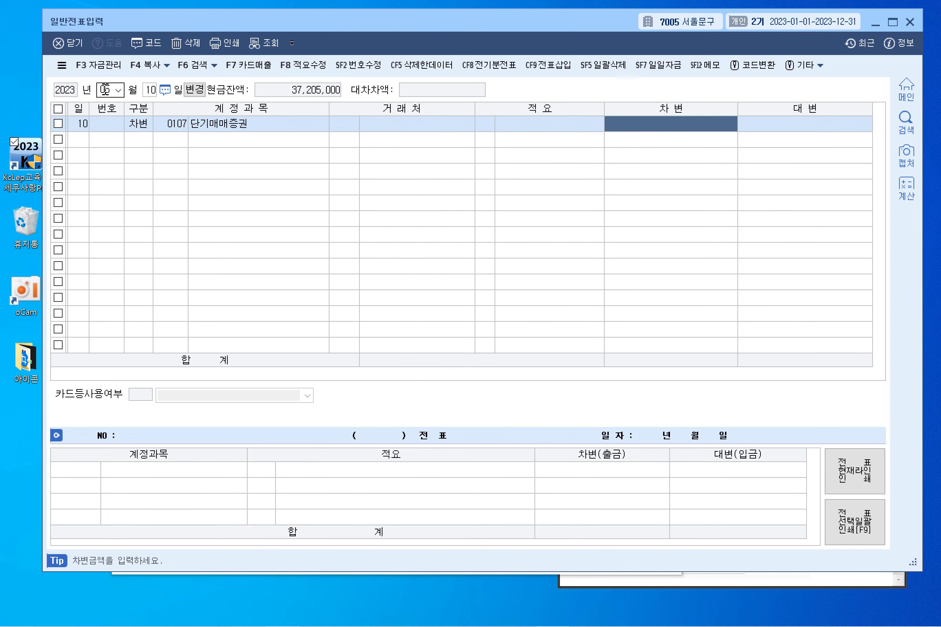
type("1000000")
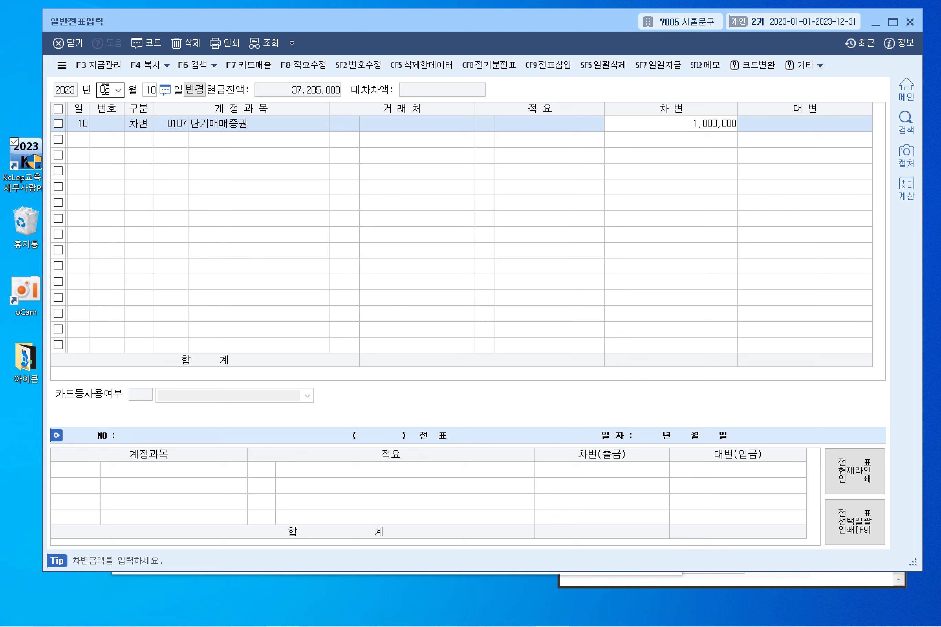
key("Return")
- Add a 차변 line for 수수료비용, choosing code 0984, of 20,000 with customer and summary left blank
type("3")
key("Return")
key("F2")
type("수수")
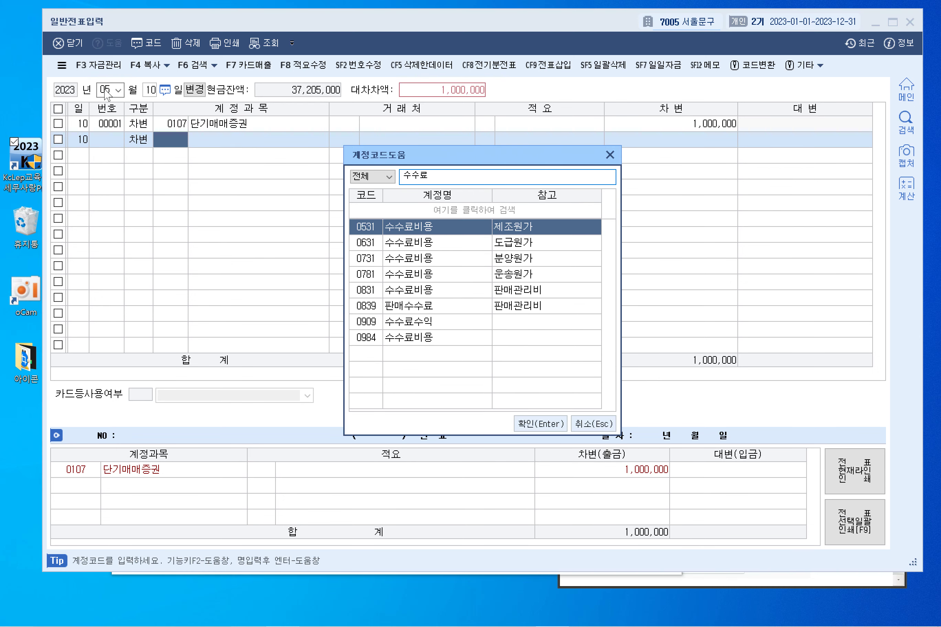
type("료")
left_click(419, 343)
key("Return")
key("Return")
key("Return")
key("Return")
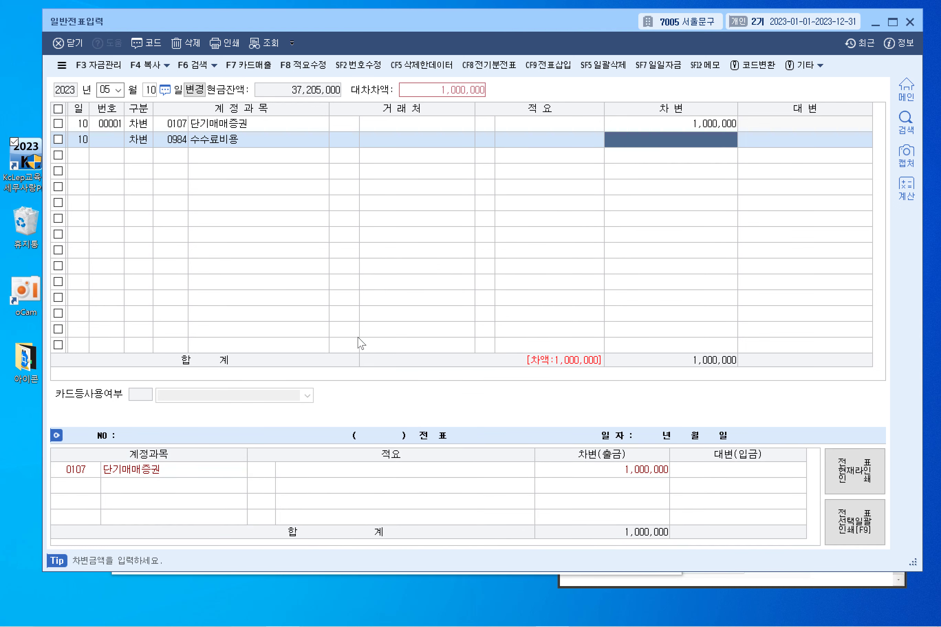
type("20,000")
key("Return")
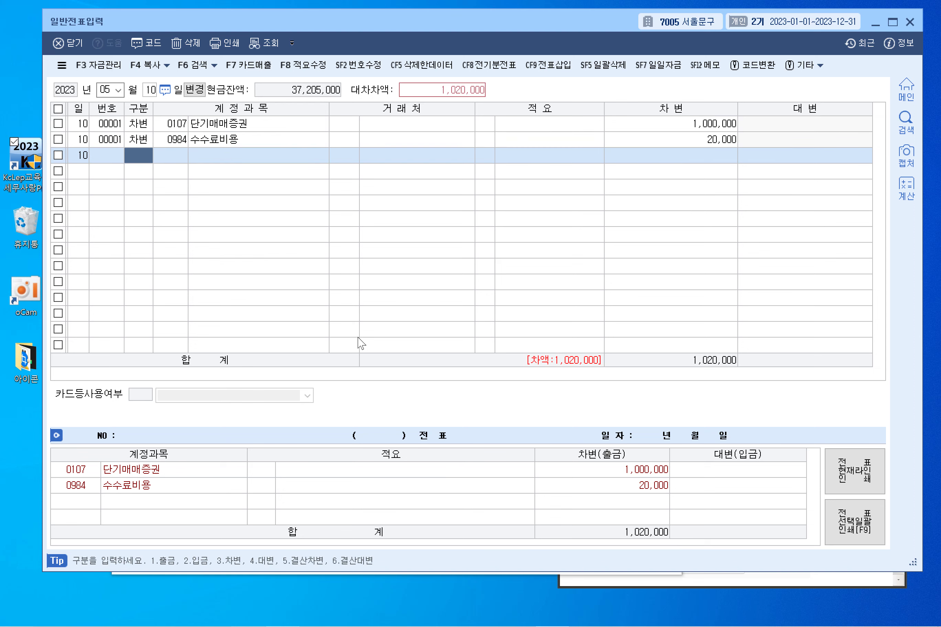
- Add a 대변 line for 보통예금 (0103) of 1,020,000 with 우리은행 (98000) as the customer and no summary
type("4보")
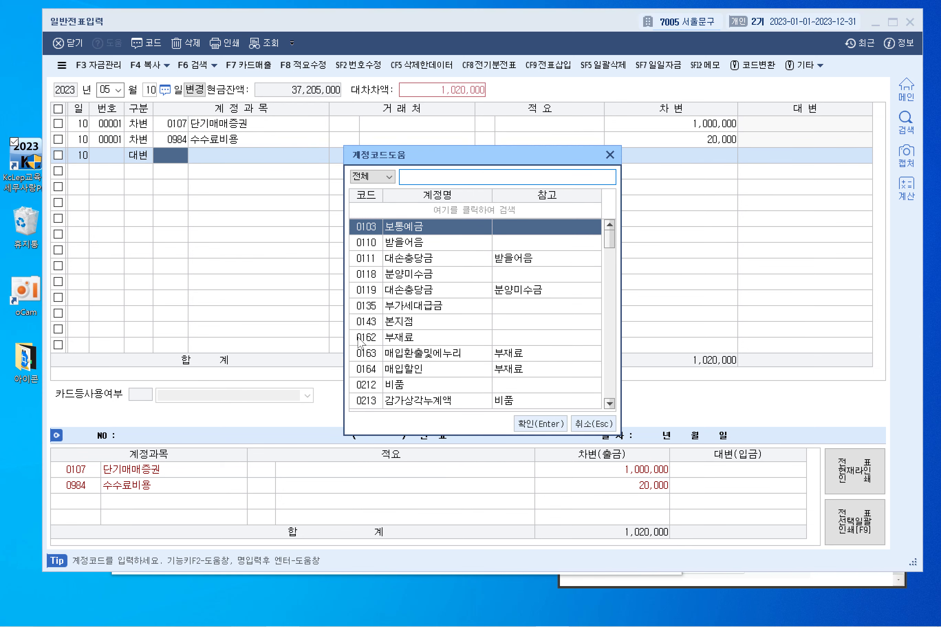
type("통예금")
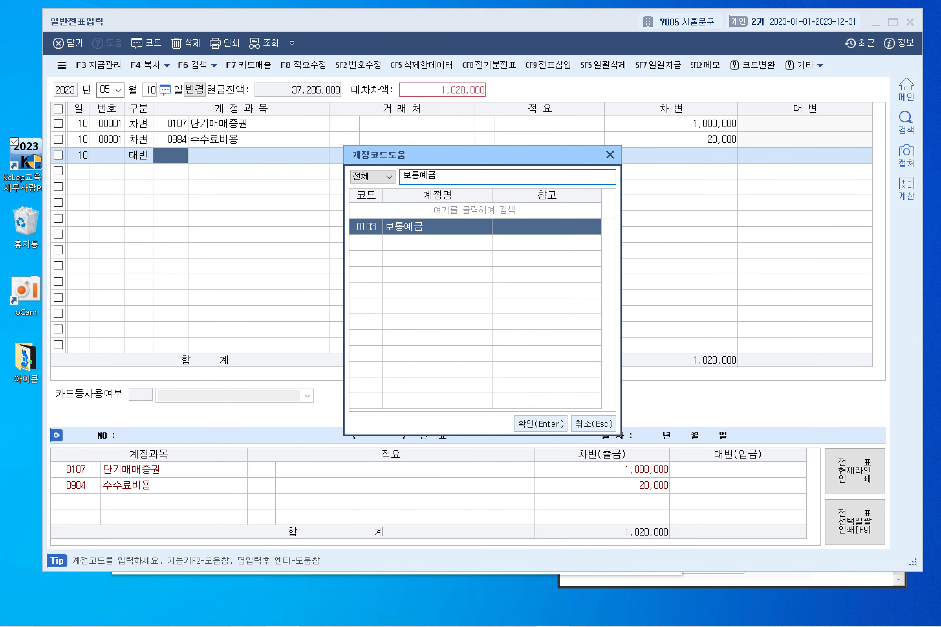
key("Return")
key("F2")
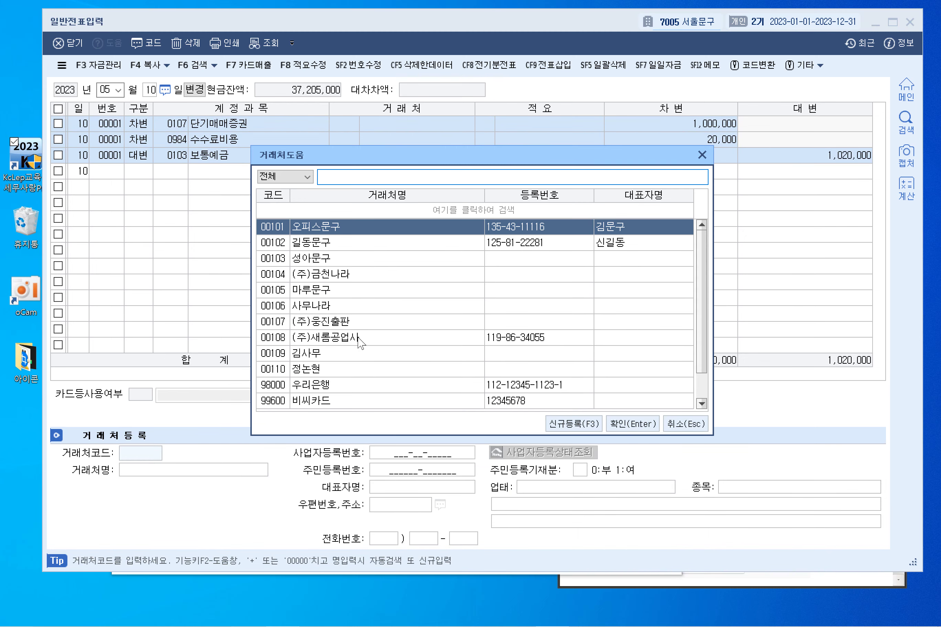
type("우리은행")
key("Return")
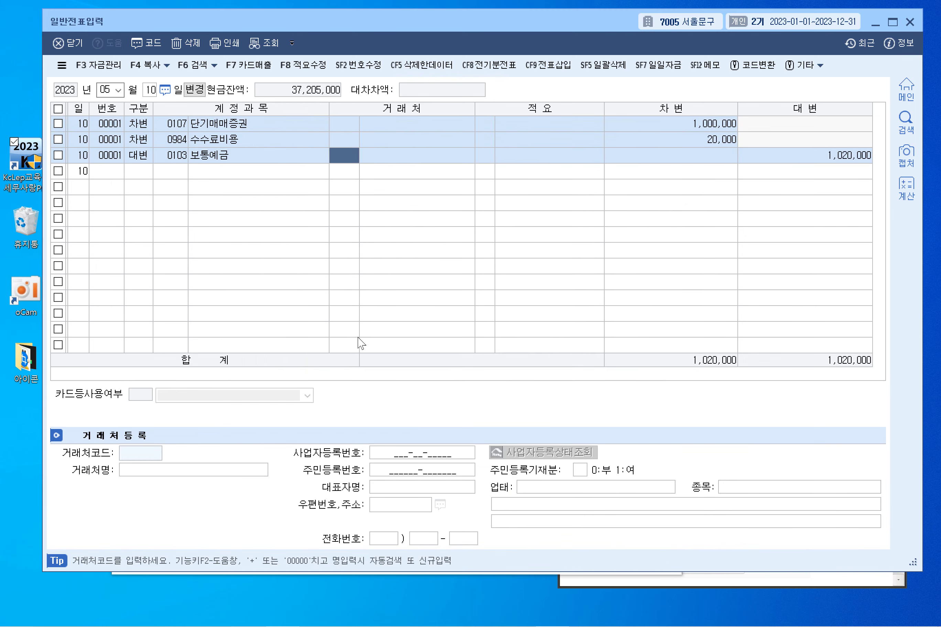
key("Return")
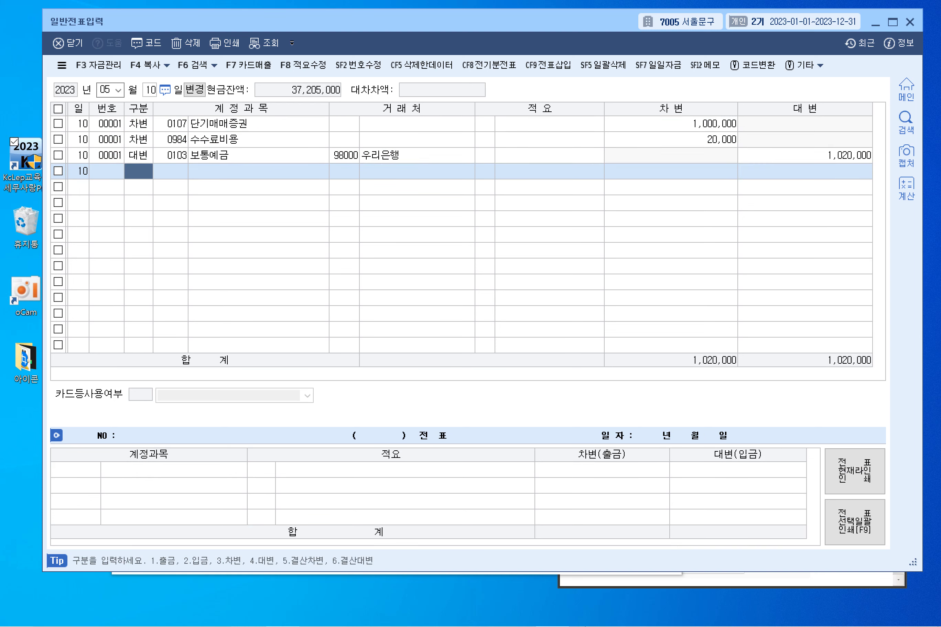
- Switch to the textbook PDF in Edge and mark 처분, 5주를, the 130,000원 price and the 우리은행 보통예금 mentions in the 단기매매증권 disposal problem
mouse_move(598, 625)
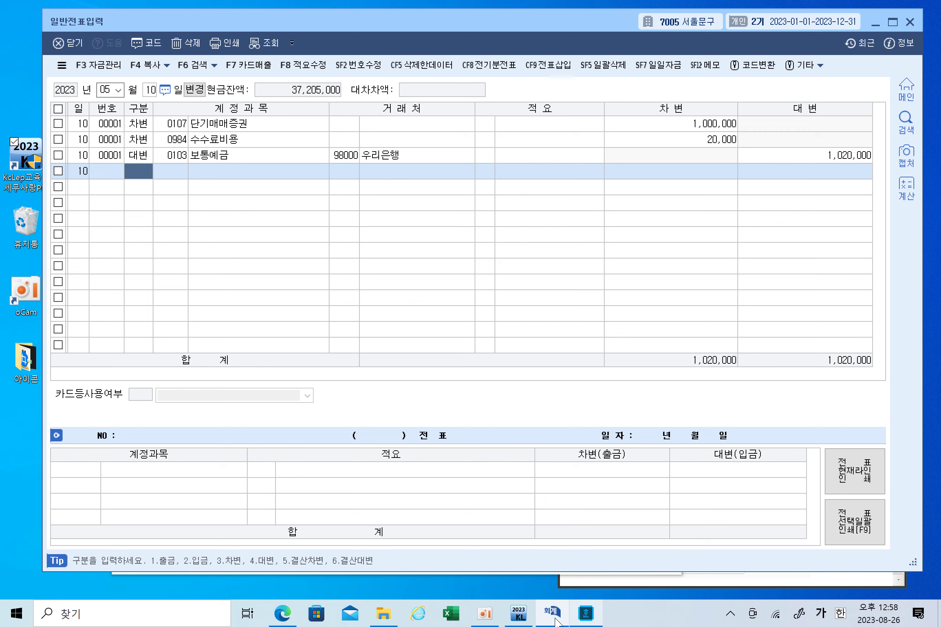
left_click(282, 614)
scroll(320, 294, "down", 10)
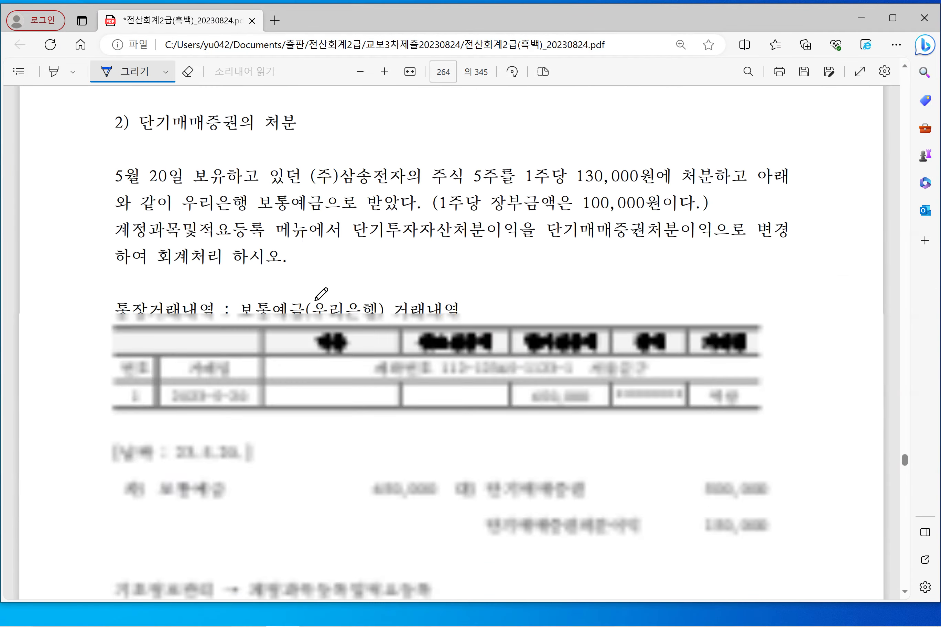
scroll(289, 196, "up", 2)
left_click_drag(261, 182, 321, 182)
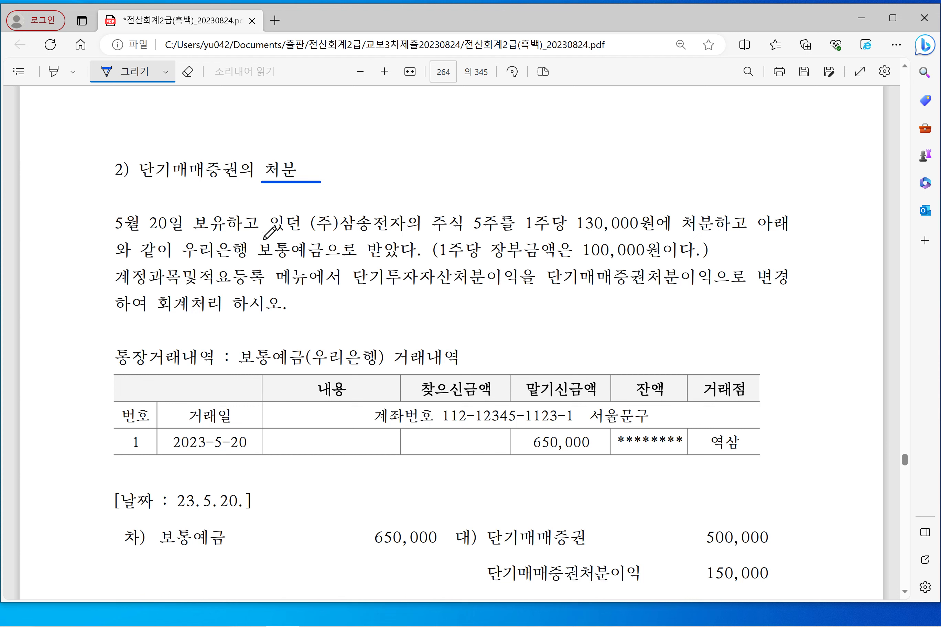
mouse_move(470, 233)
left_mouse_down()
mouse_move(519, 233)
mouse_move(507, 199)
mouse_move(470, 236)
mouse_move(707, 242)
left_mouse_up()
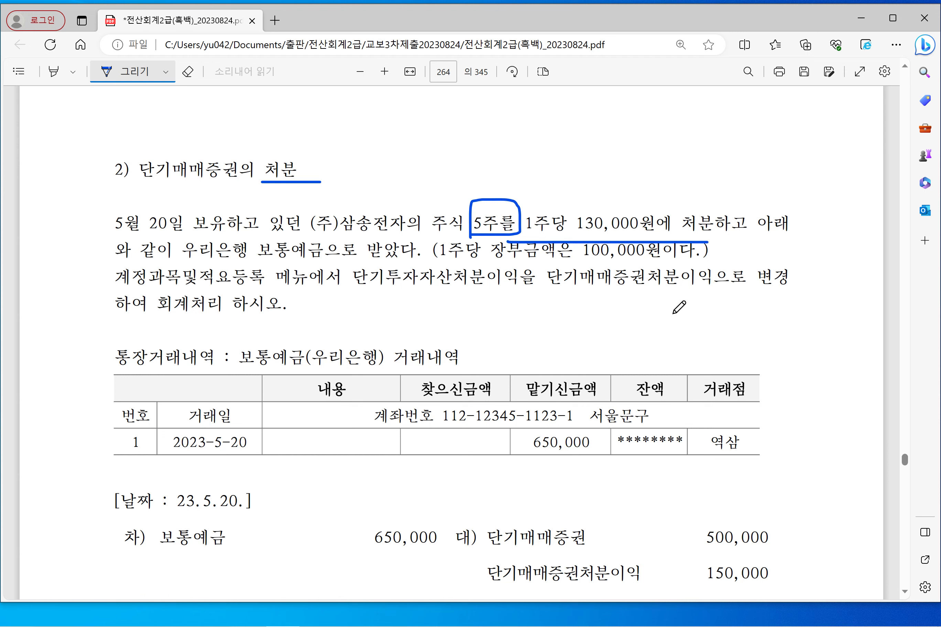
left_click_drag(198, 263, 328, 252)
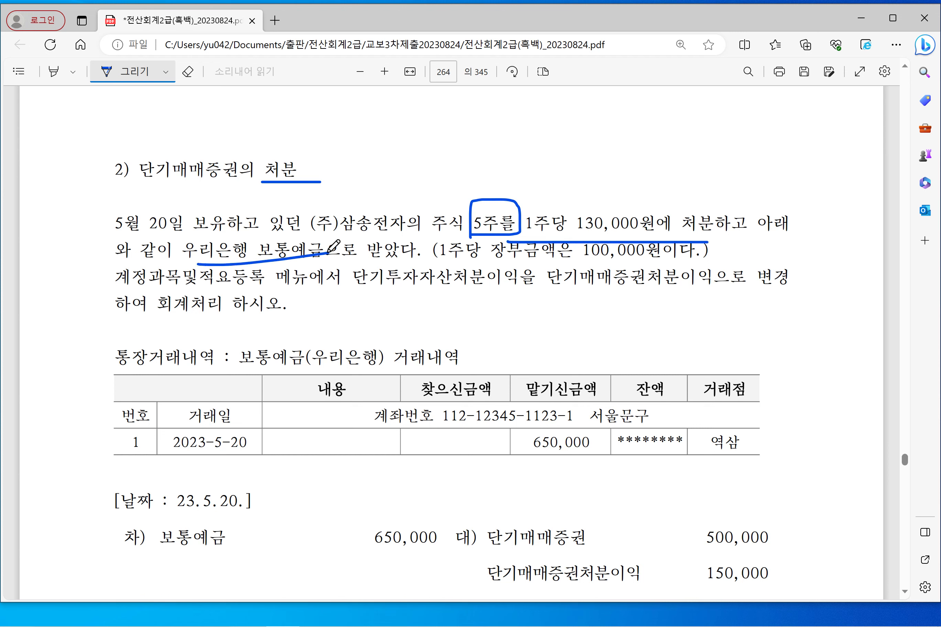
left_click_drag(282, 362, 395, 361)
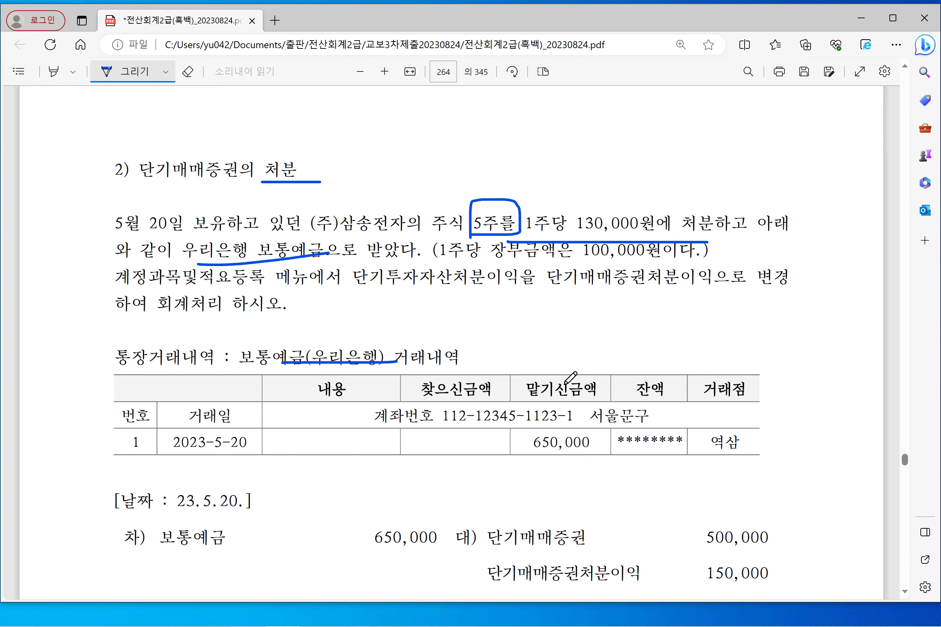
- Separate the 차변 and 대변 sides of the 23.5.20. answer entry with a slash and underline 보통예금
scroll(565, 383, "down", 3)
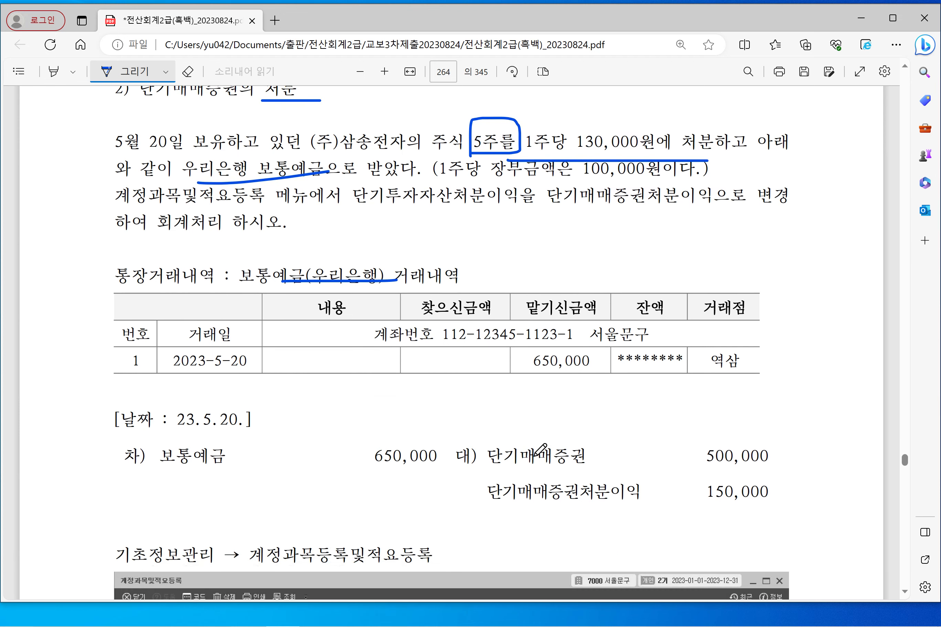
left_click_drag(477, 424, 441, 514)
left_click_drag(157, 474, 267, 463)
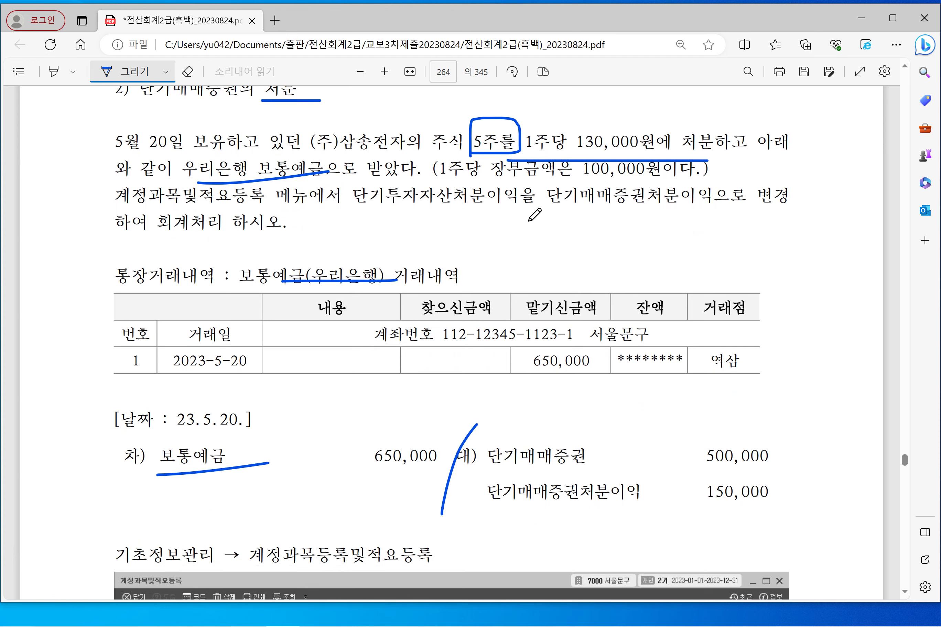
- Mark 5주를 and the 100,000원 book value in the problem, and underline 단기매매증권 500,000 and 단기매매증권처분이익 150,000 in the answer entry
left_click_drag(445, 186, 676, 187)
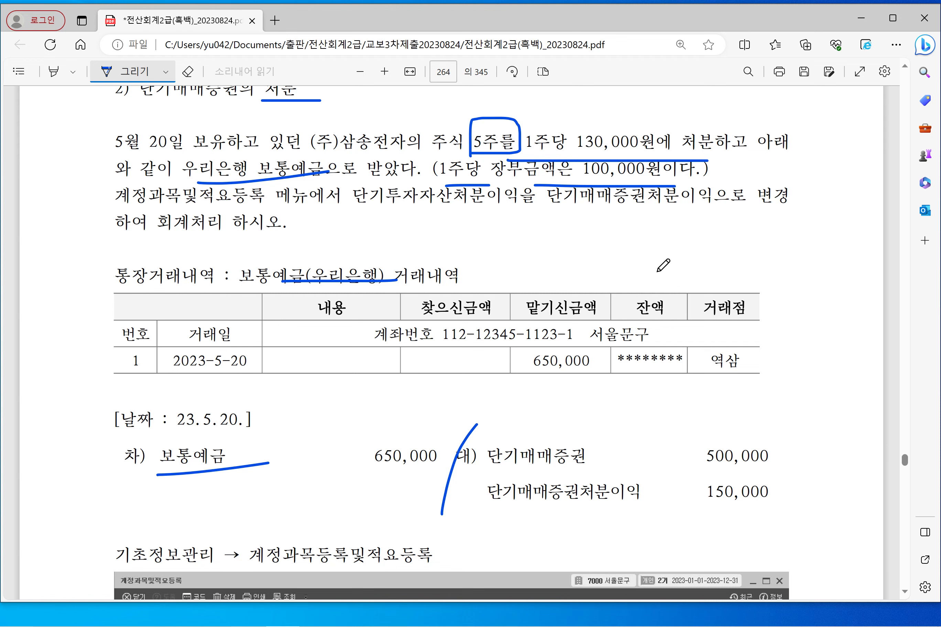
mouse_move(469, 98)
left_mouse_down()
mouse_move(459, 122)
mouse_move(477, 105)
left_mouse_up()
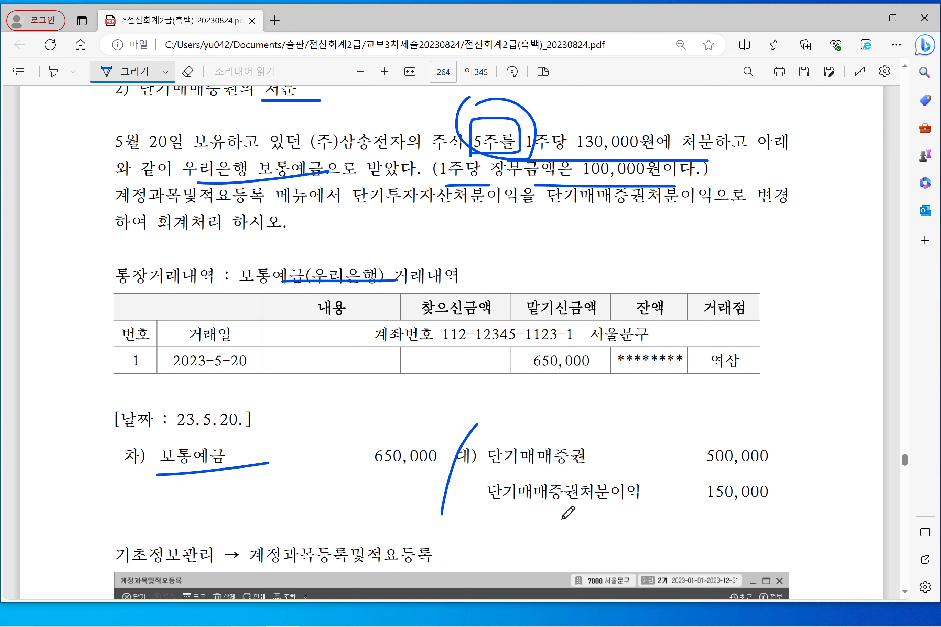
left_click_drag(502, 467, 598, 467)
left_click_drag(671, 463, 769, 462)
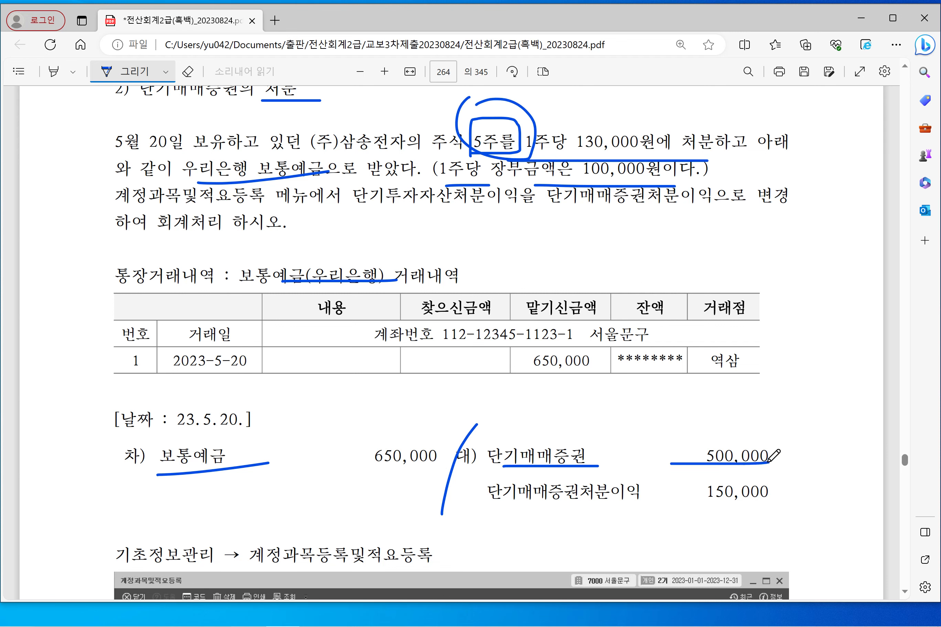
left_click_drag(682, 502, 793, 501)
left_click_drag(496, 510, 685, 503)
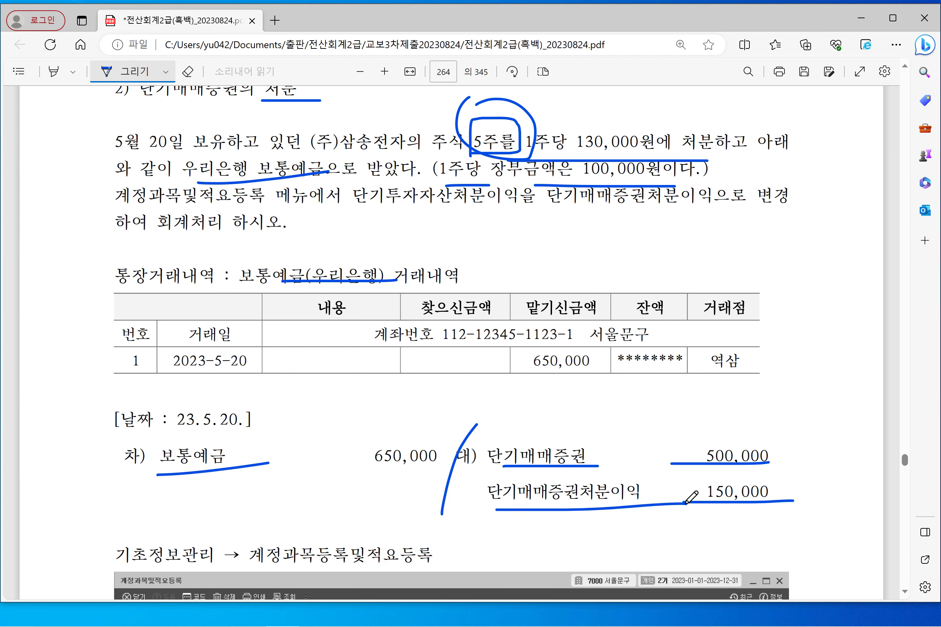
- Box 단기투자자산처분이익을 and underline it and 단기매매증권처분이익 in the problem's account renaming instruction
scroll(583, 514, "down", 2)
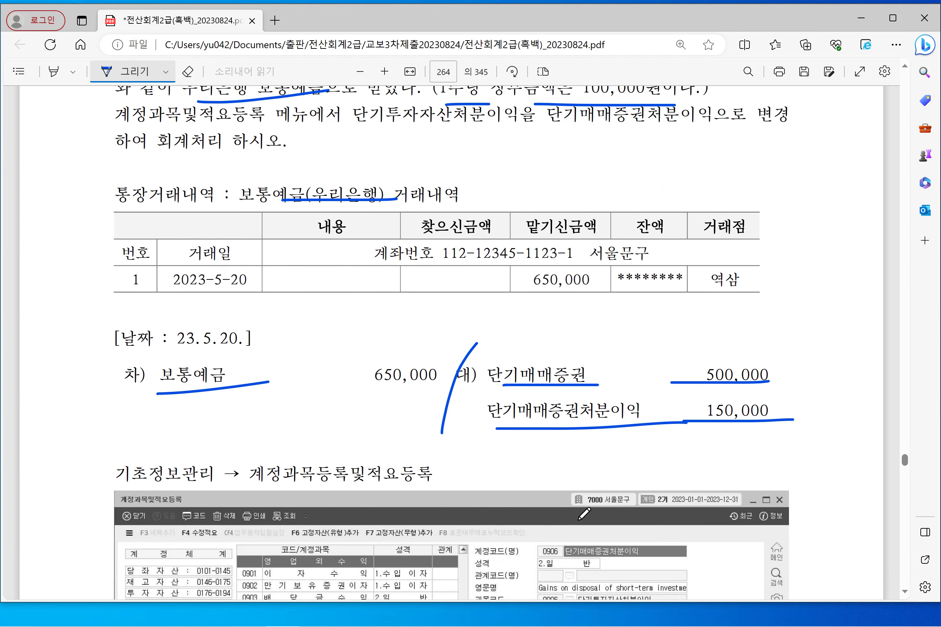
scroll(583, 514, "up", 2)
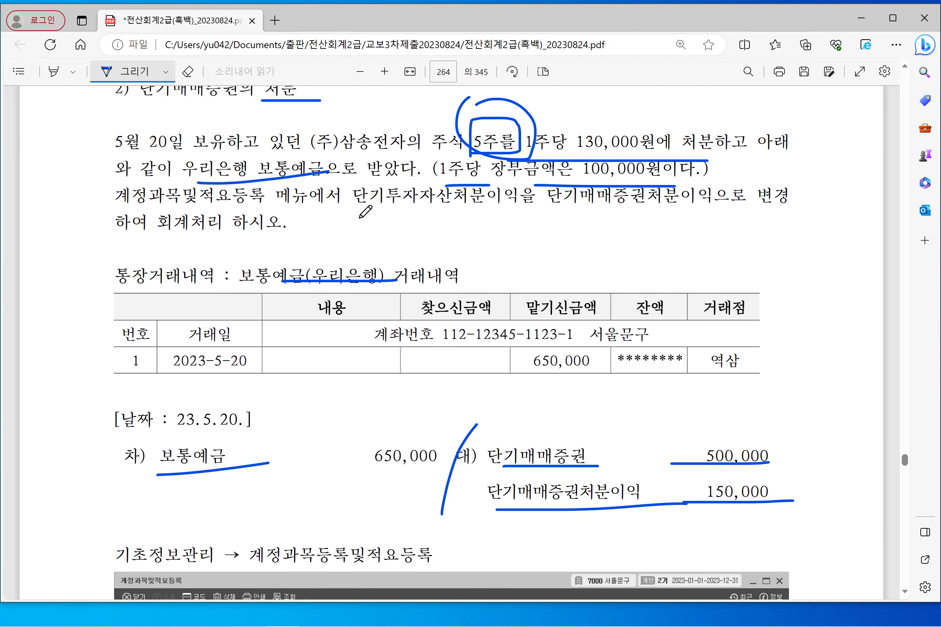
mouse_move(343, 188)
left_mouse_down()
mouse_move(516, 222)
mouse_move(537, 185)
mouse_move(340, 187)
mouse_move(383, 211)
mouse_move(713, 213)
left_mouse_up()
left_click_drag(343, 220, 667, 218)
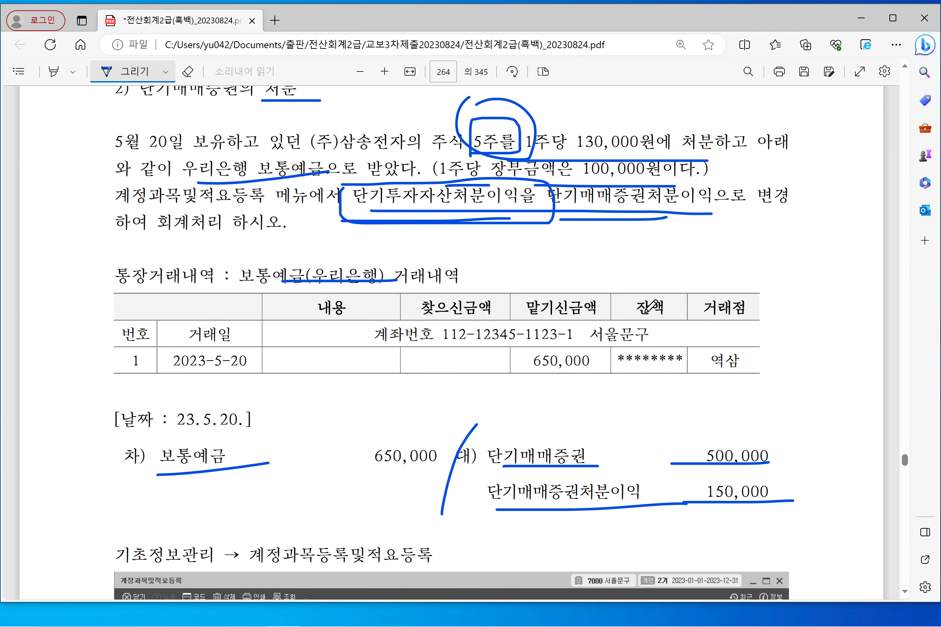
- Draw a large curved stroke around the sample 계정과목및적요등록 screenshot below the answer entry
scroll(650, 306, "down", 10)
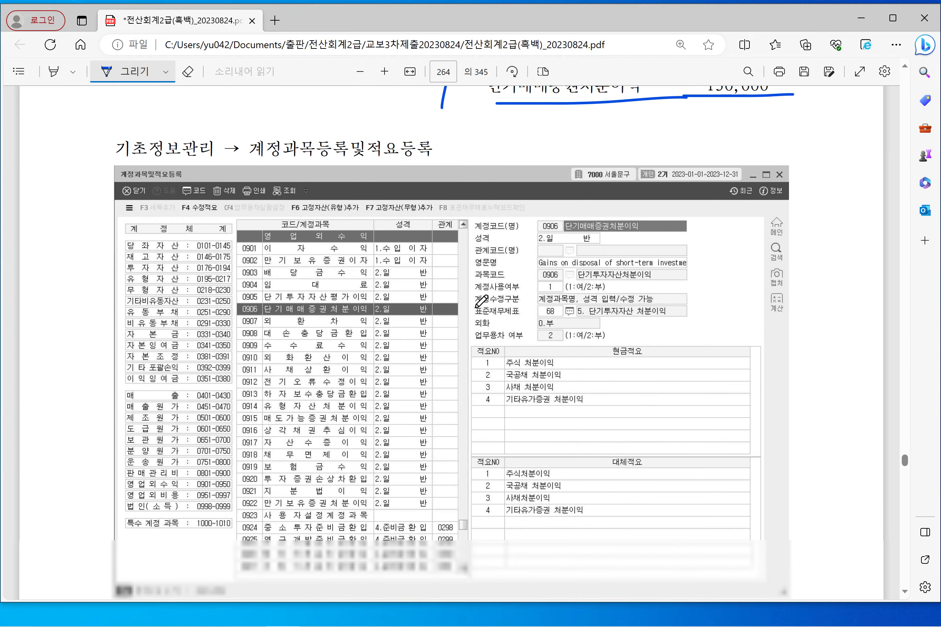
left_click_drag(326, 444, 599, 172)
scroll(413, 395, "down", 6)
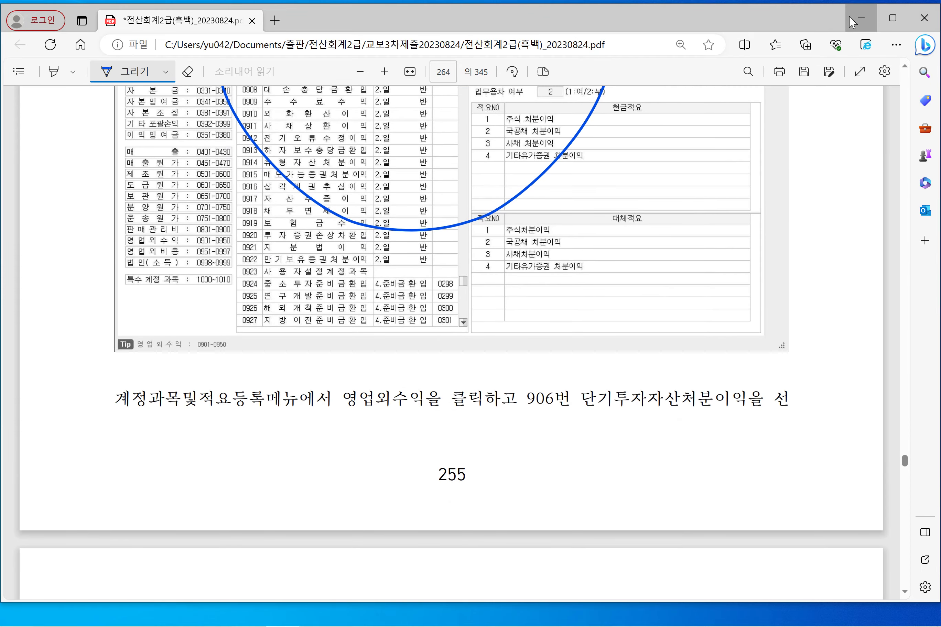
- Minimize the PDF, move the voucher window aside and open KcLep's 계정과목및적요등록
left_click(861, 18)
left_click_drag(604, 31, 673, 213)
left_click(665, 41)
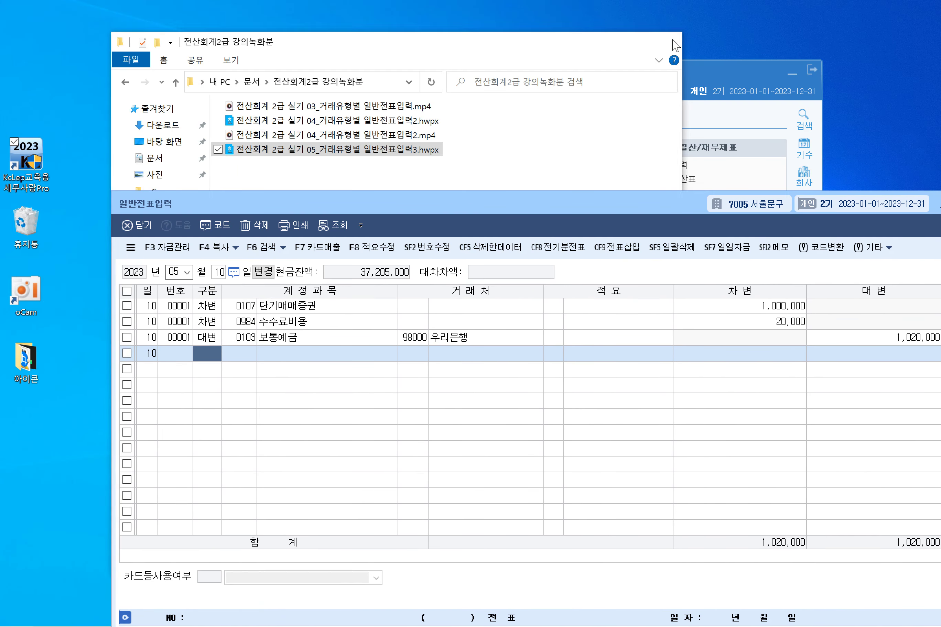
left_click(679, 85)
left_click(366, 193)
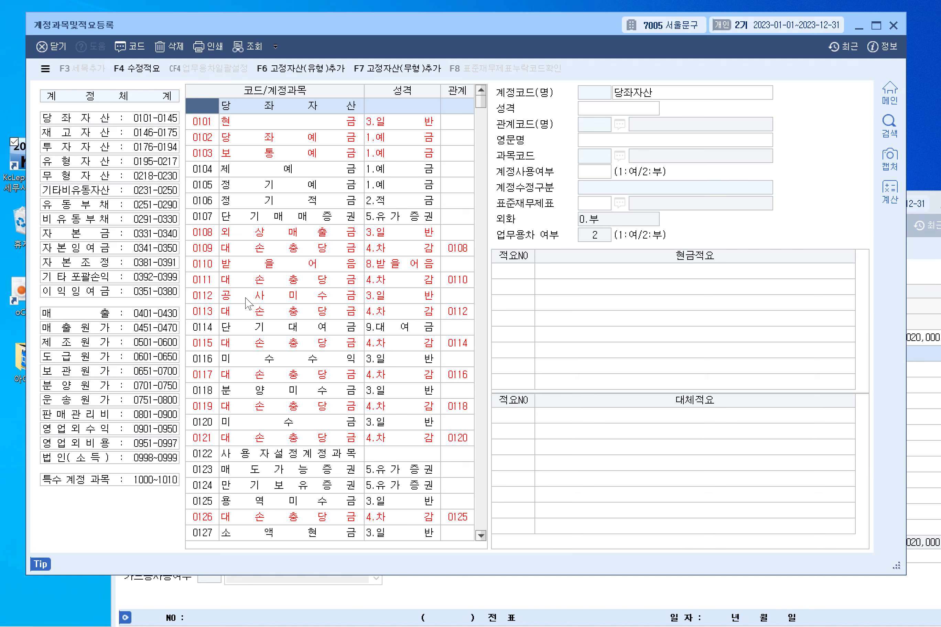
- Find account code 0906 in the account list
left_click(211, 297)
type("90")
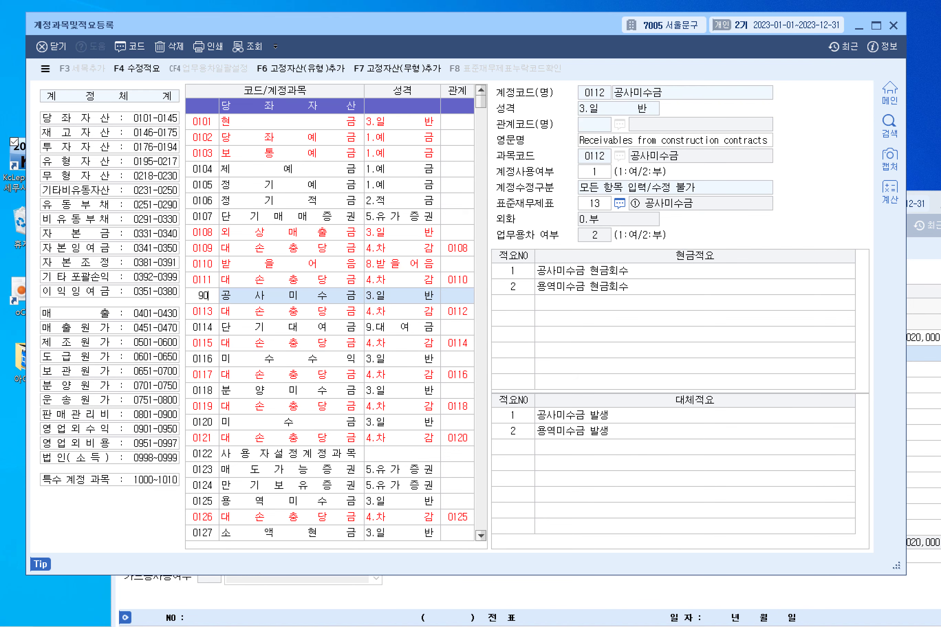
type("6")
key("Return")
scroll(244, 346, "down", 3)
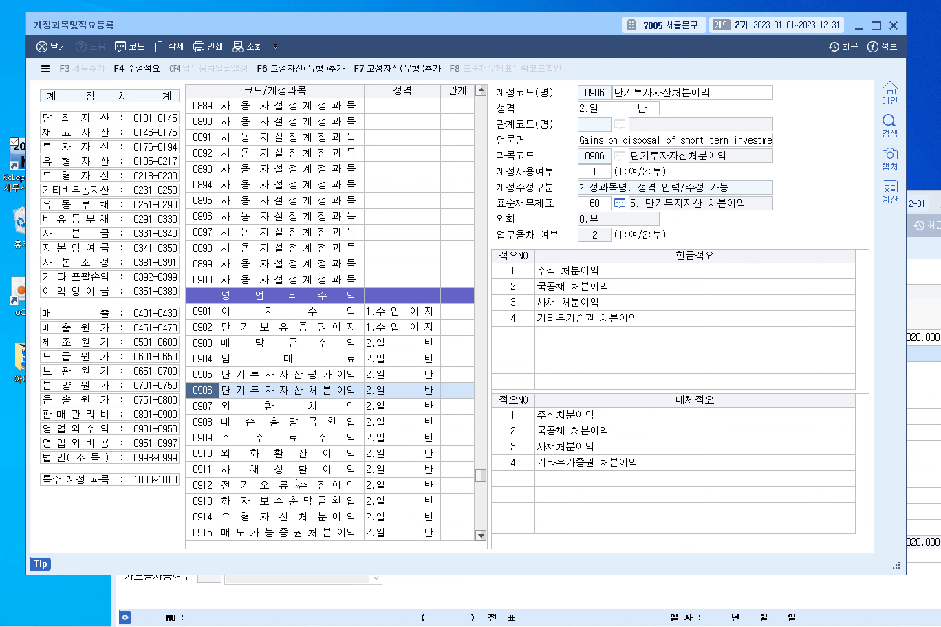
- Rename account 0906 as 단기매매증권처분이익 and reselect it to check the new name
left_click(287, 392)
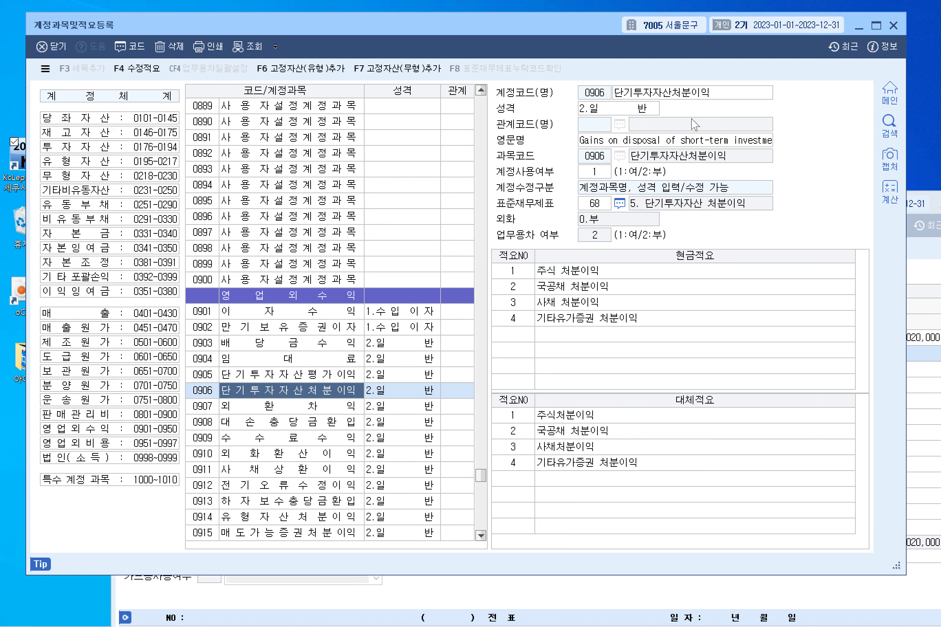
left_click(700, 100)
type("단기")
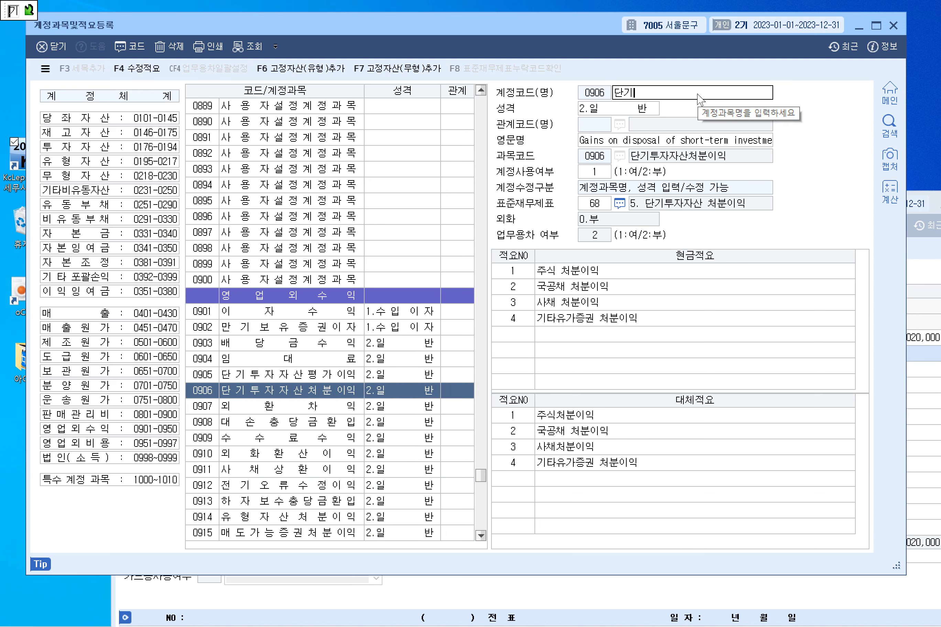
type("매맺증권")
type("처분이이")
key("Return")
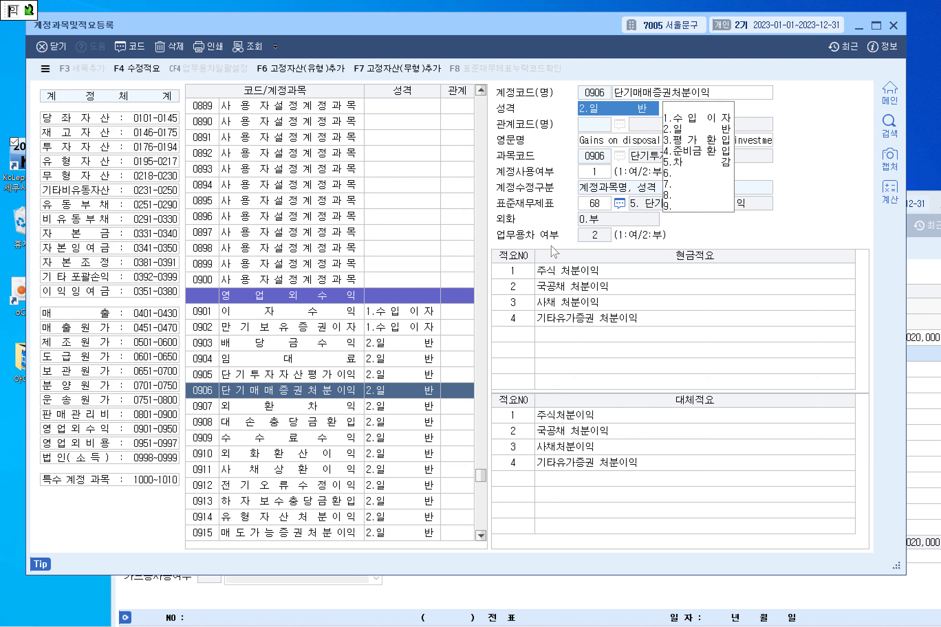
left_click(334, 438)
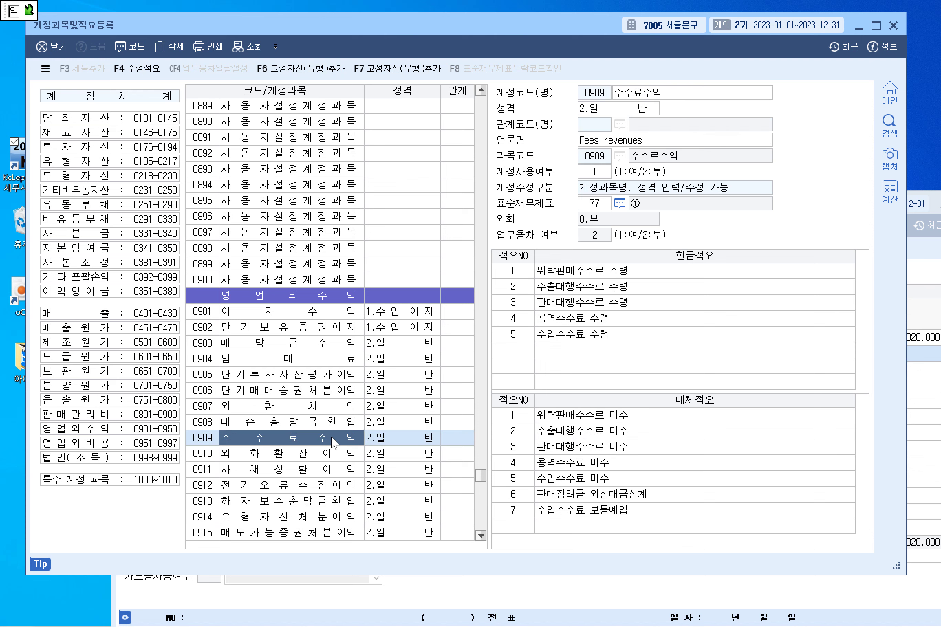
left_click(326, 389)
left_click(330, 373)
left_click(333, 393)
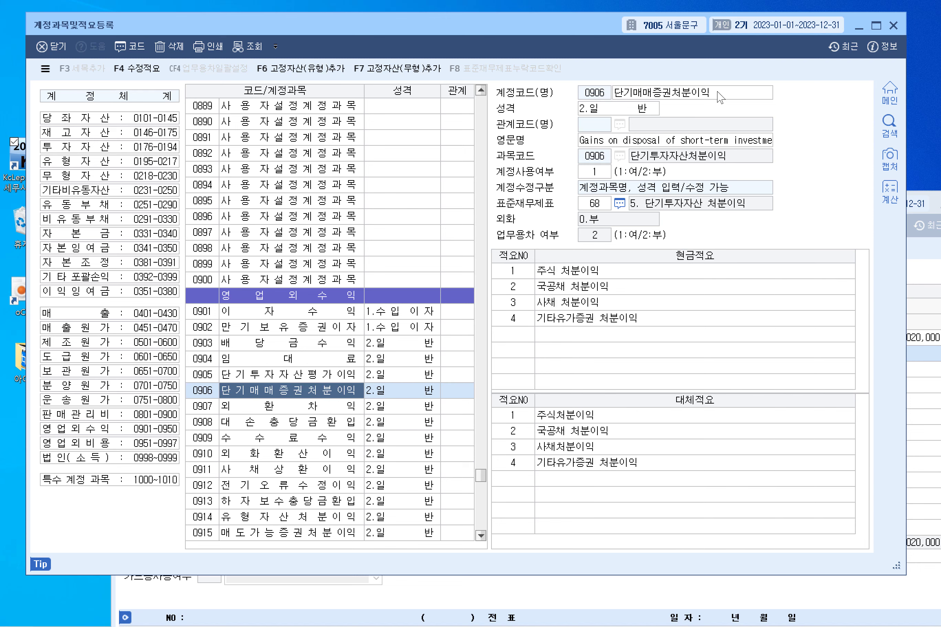
- Close 계정과목및적요등록, bring 일반전표입력 back into full view and set the voucher date to May 20
left_click(893, 25)
left_click_drag(893, 211, 837, 32)
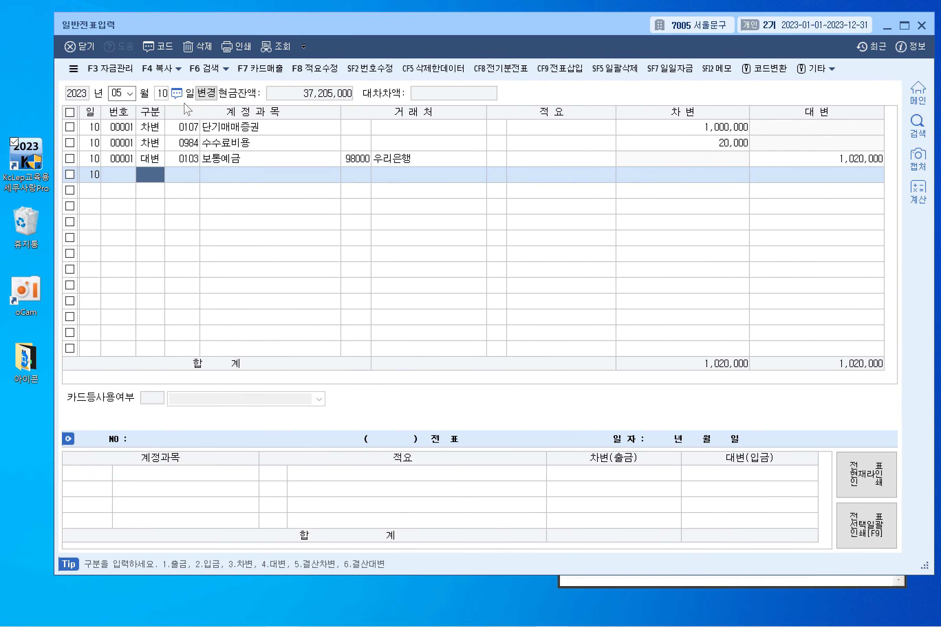
left_click(128, 93)
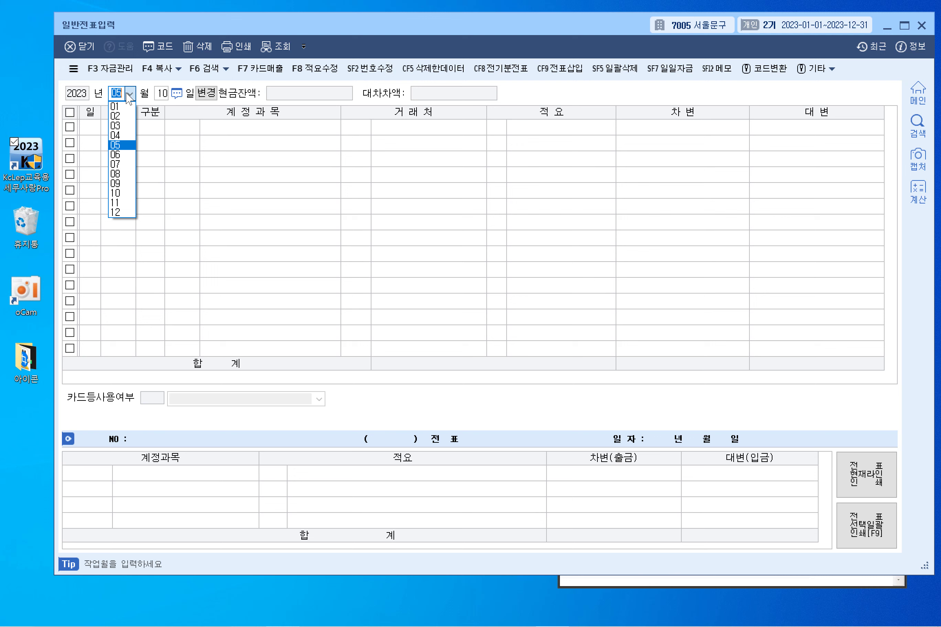
type("5")
type("20")
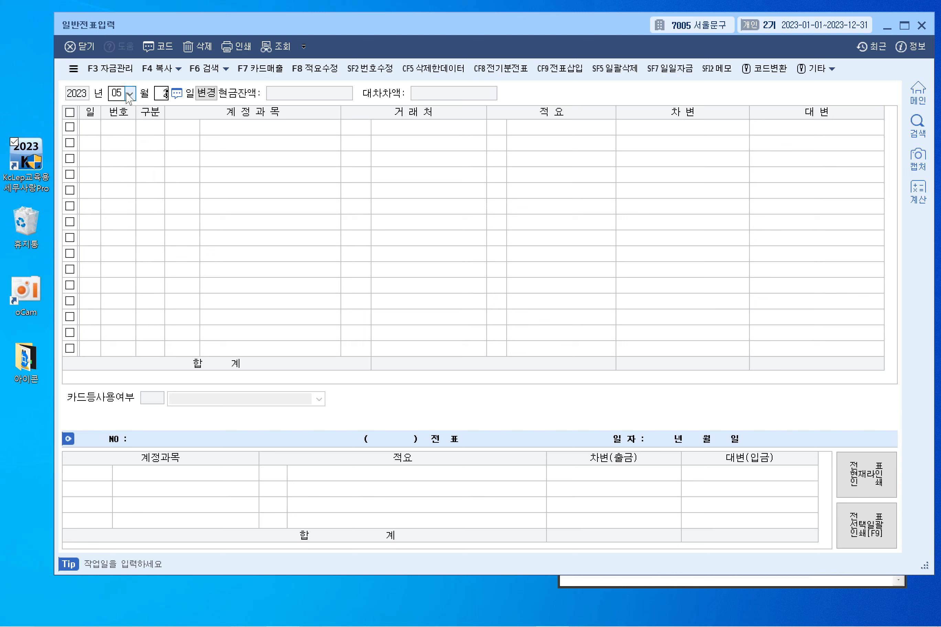
key("Return")
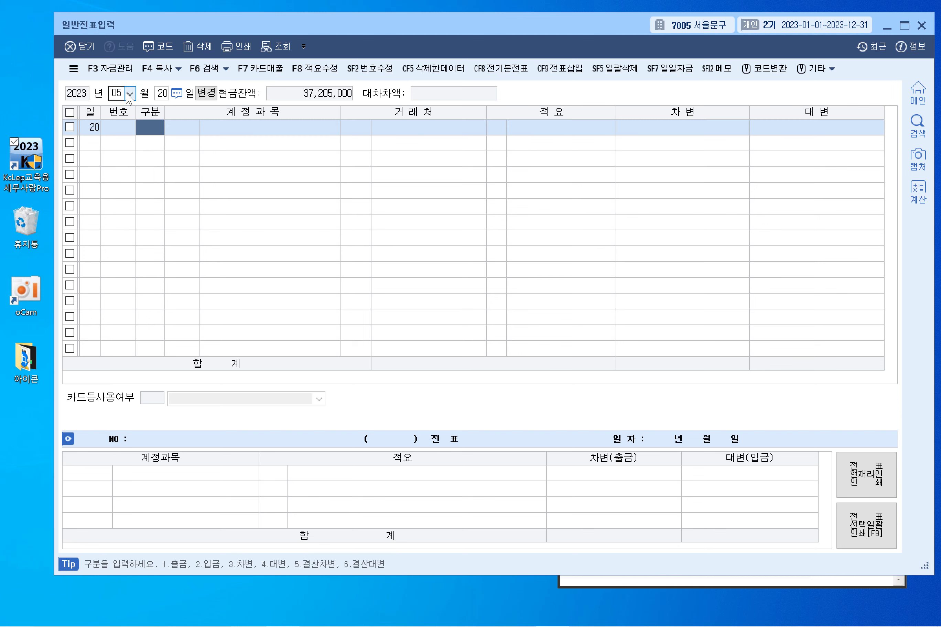
- Enter a credit line for 0107 단기매매증권 with 500,000 in the May 20 voucher
type("4")
key("Return")
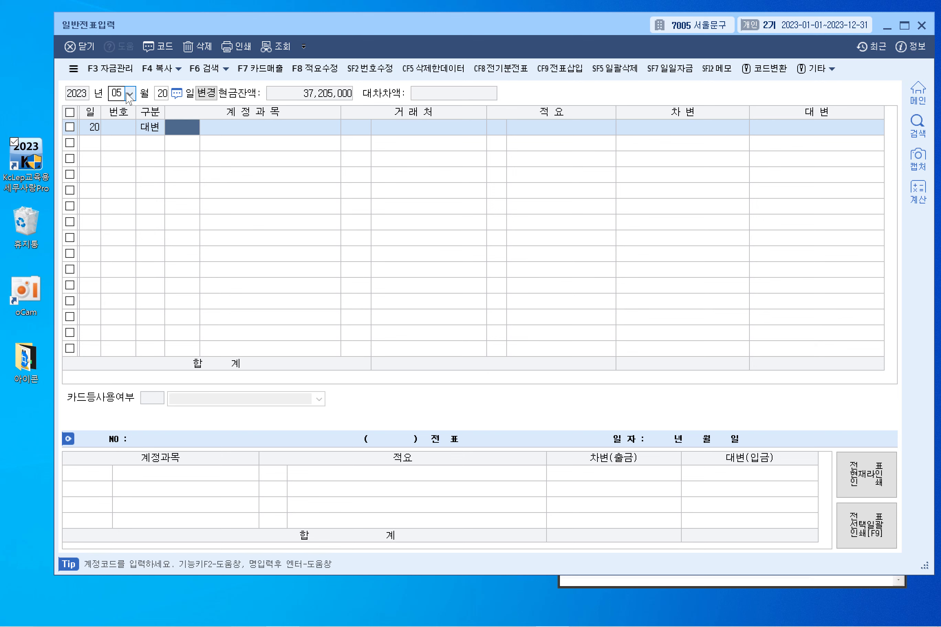
type("단기")
key("Return")
key("Return")
key("Return")
key("Return")
key("Return")
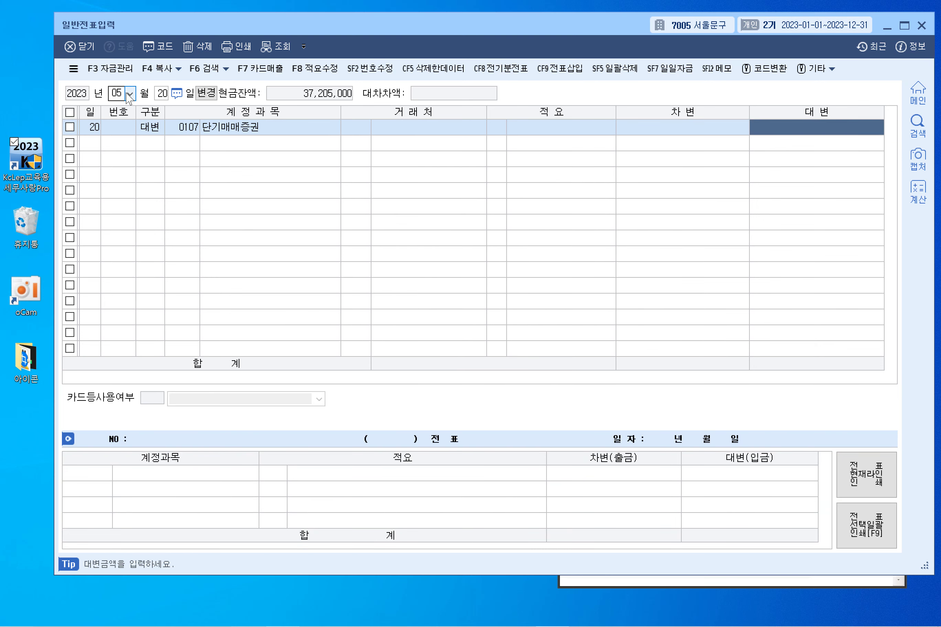
type("500000")
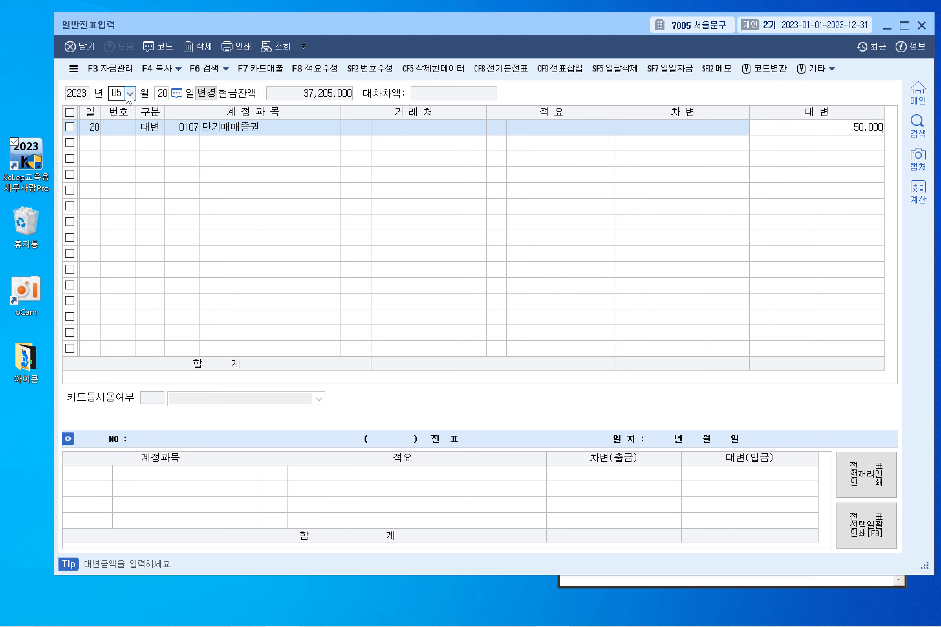
key("Return")
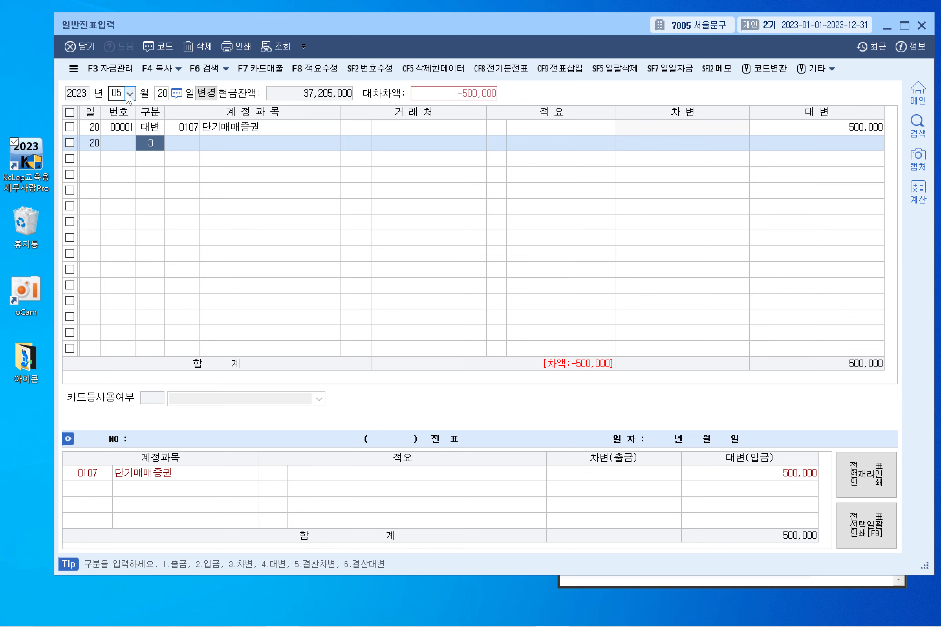
- Add a debit line for 0103 보통예금 with 우리은행 as the 거래처 and 650,000 as the amount
key("3")
key("F2")
type("보통예")
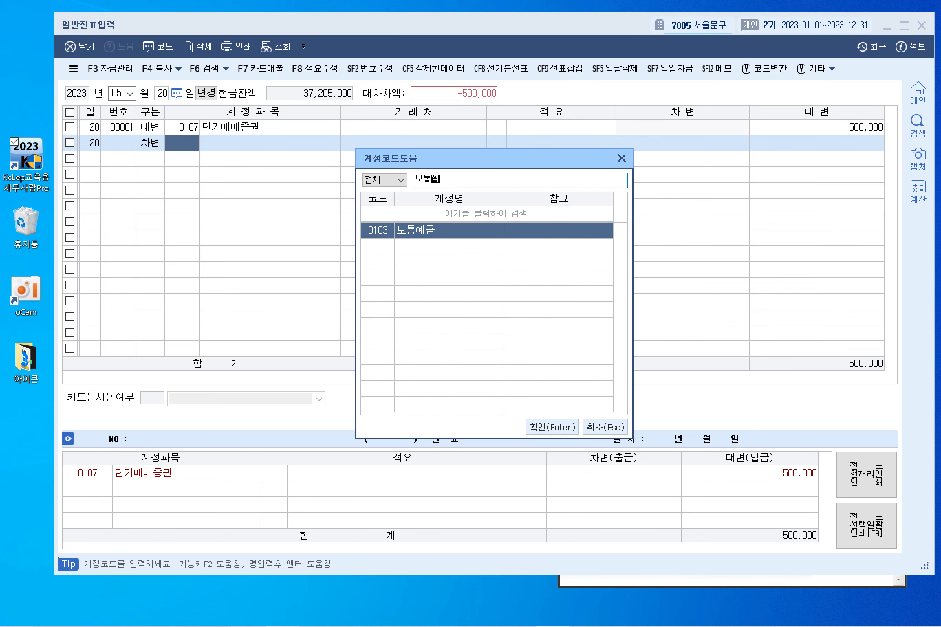
key("Return")
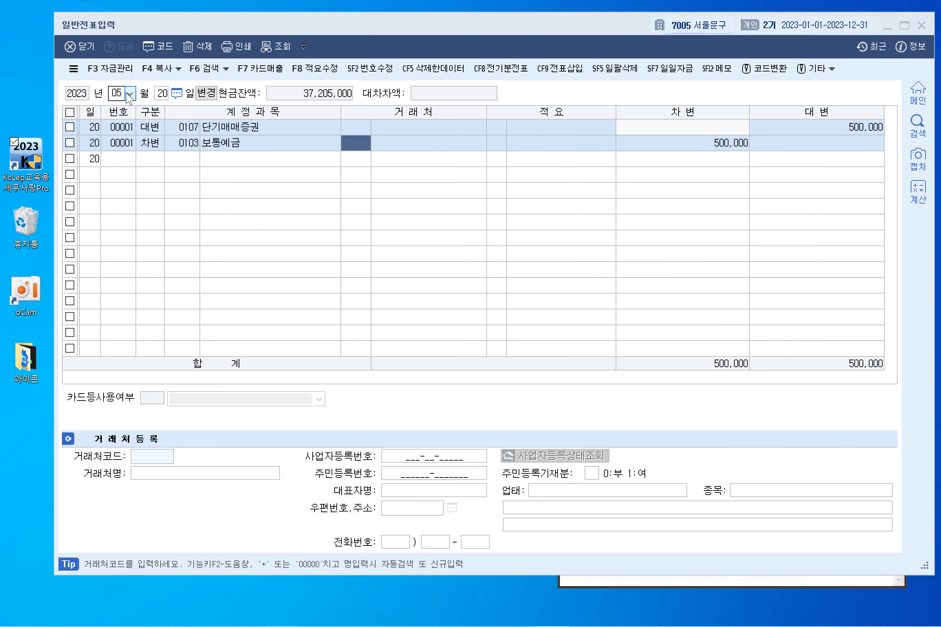
key("F2")
type("우리")
key("Return")
key("Return")
key("Return")
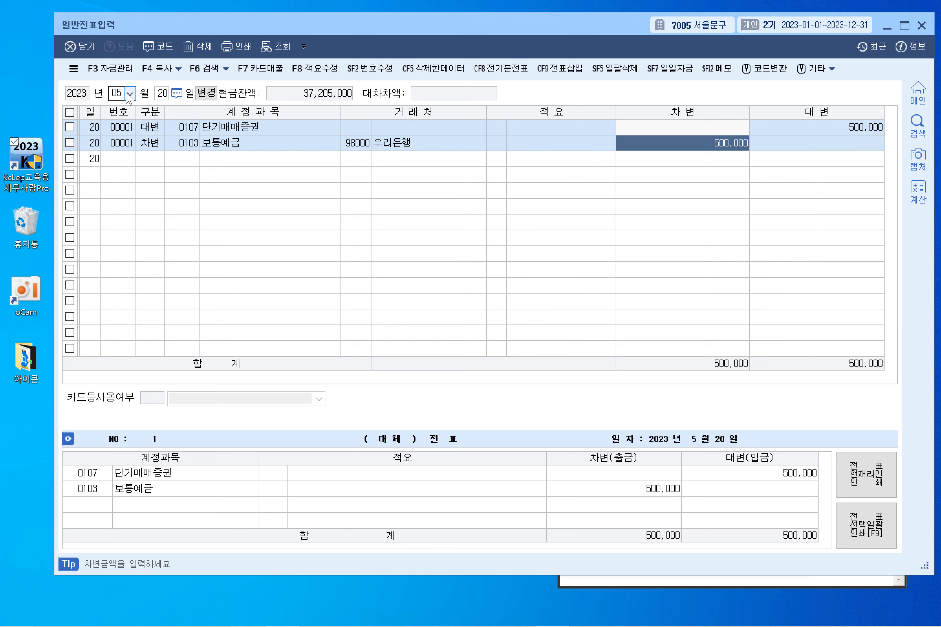
type("650000")
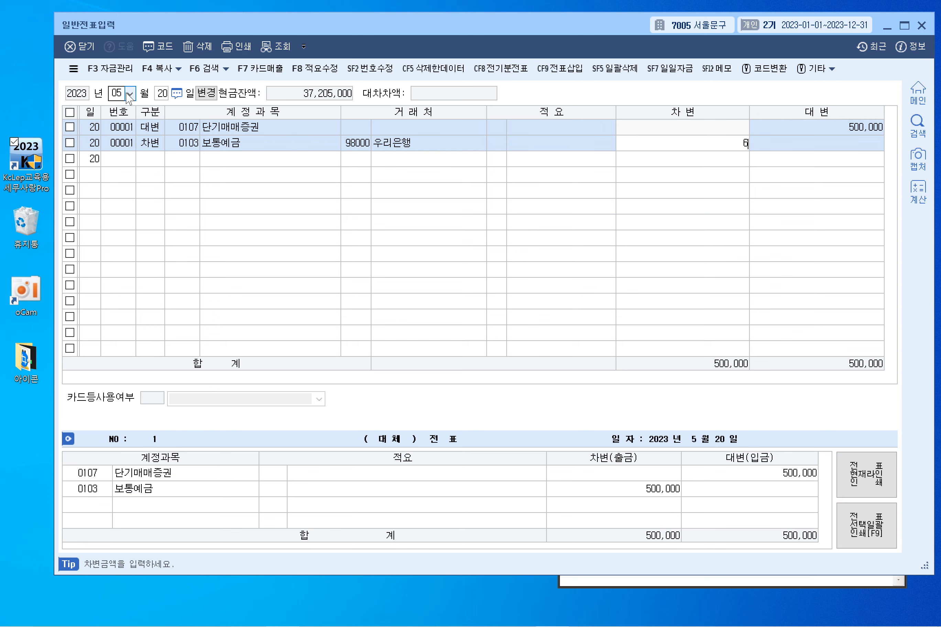
key("Return")
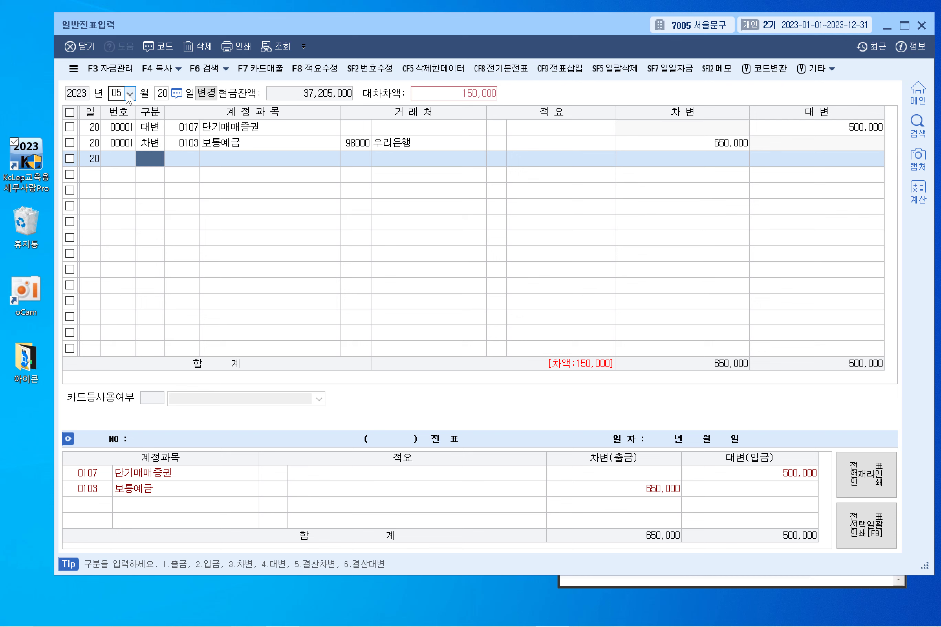
- Add a credit line for 0906 단기매매증권처분이익, leaving the 거래처 blank and accepting 150,000 as the amount
type("4")
key("Return")
key("F2")
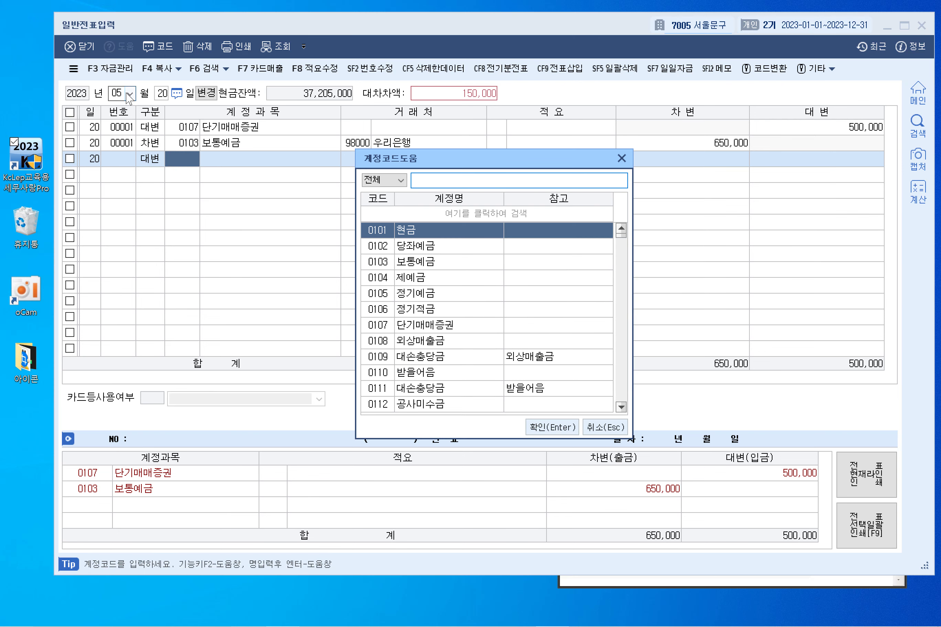
type("단기매매")
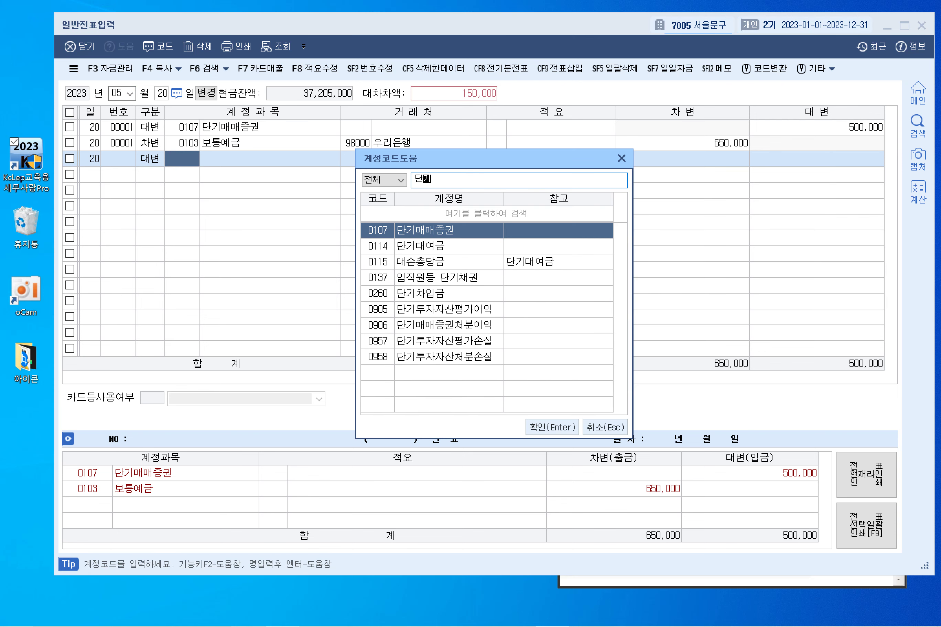
key("Down")
key("Return")
key("Return")
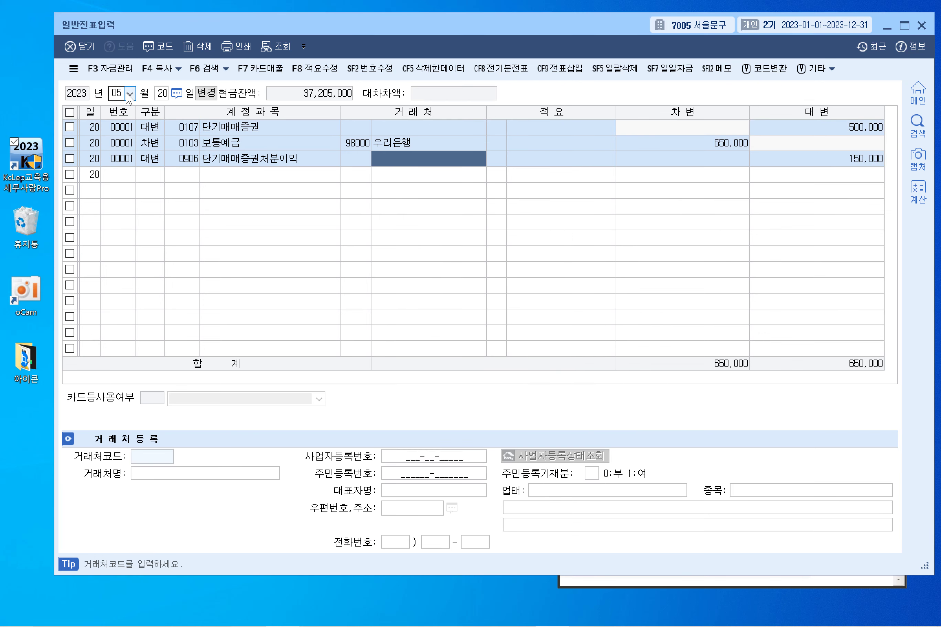
key("Return")
key("Return")
key("Return")
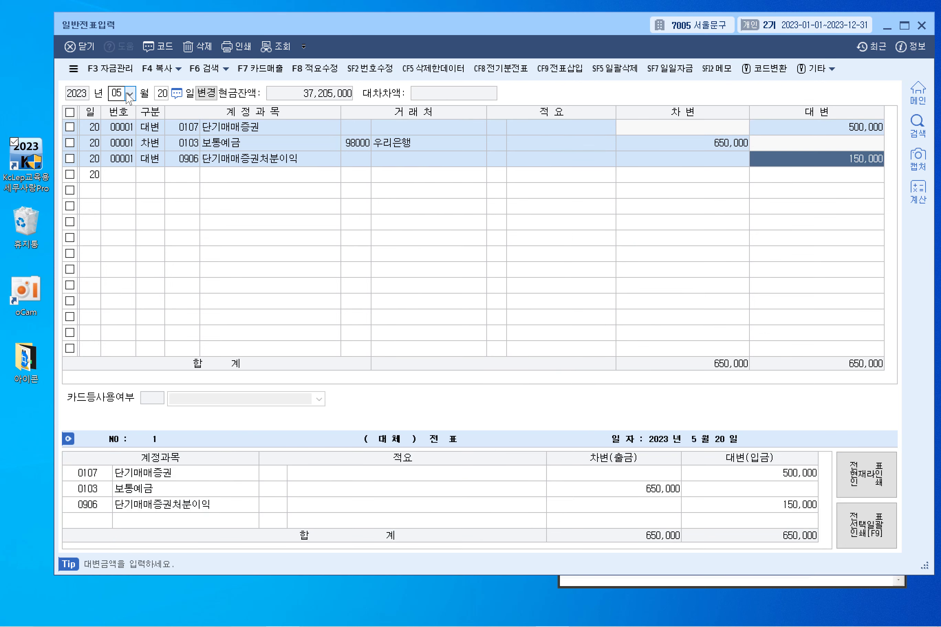
key("Return")
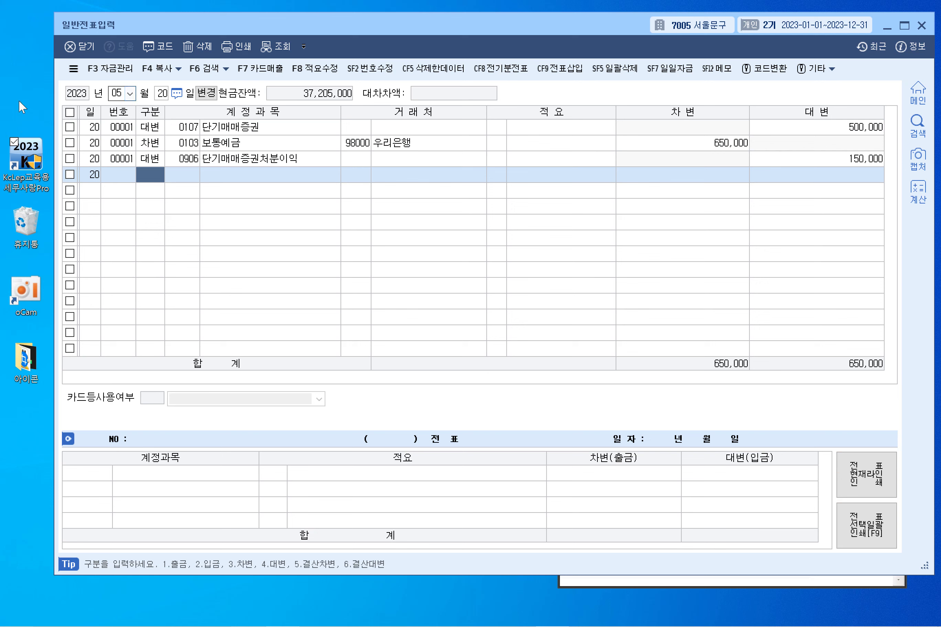
- Review the 구분 and account codes of the three May 20 voucher lines
left_click(149, 143)
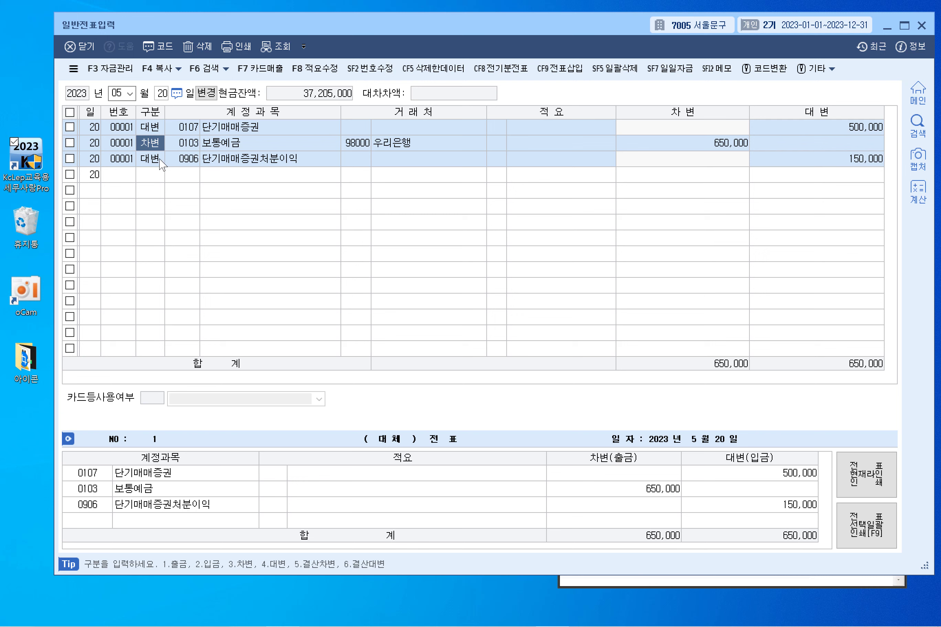
left_click(194, 158)
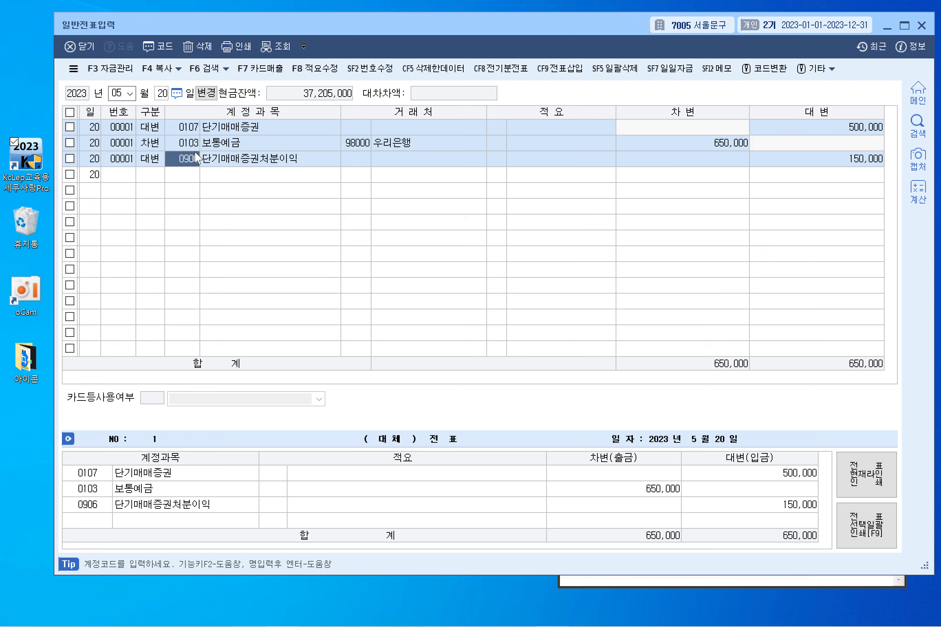
left_click(164, 131)
left_click(178, 146)
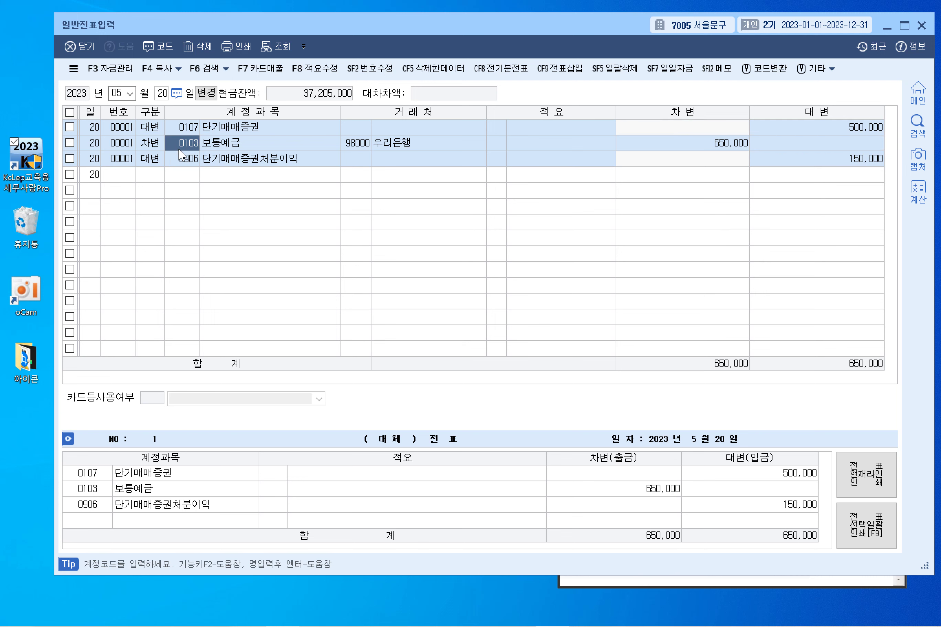
left_click(162, 132)
left_click(161, 146)
left_click(161, 162)
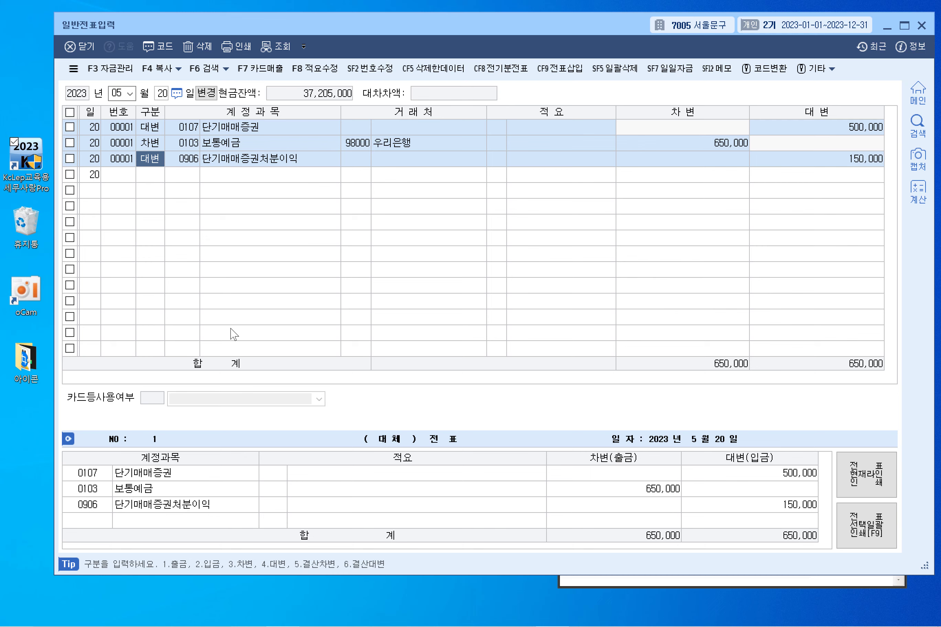
- Check the textbook PDF's entry screen for the May 20 securities sale and return to the voucher window
left_click(283, 614)
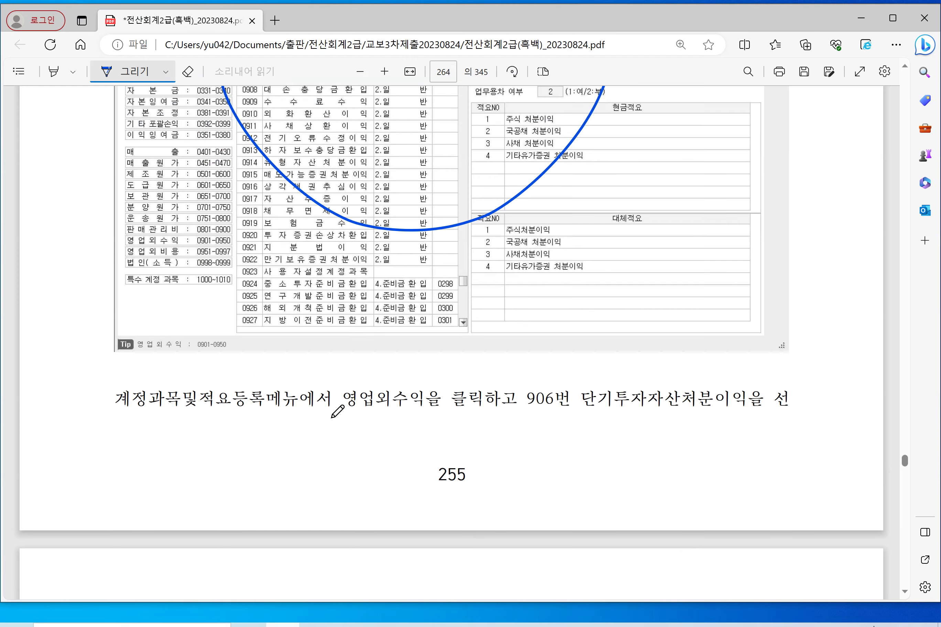
scroll(337, 410, "down", 10)
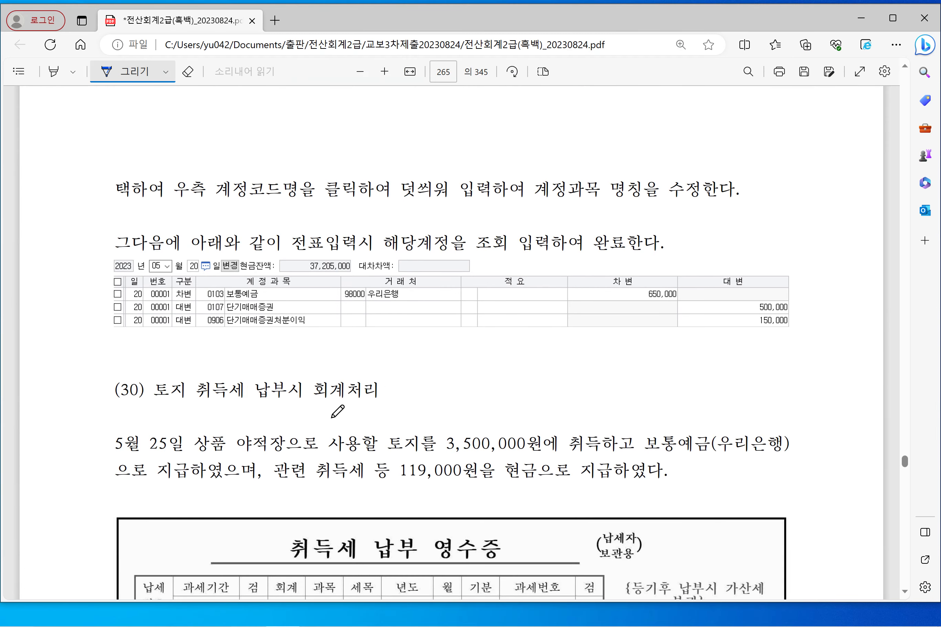
scroll(337, 412, "down", 4)
scroll(337, 411, "up", 4)
left_click(861, 18)
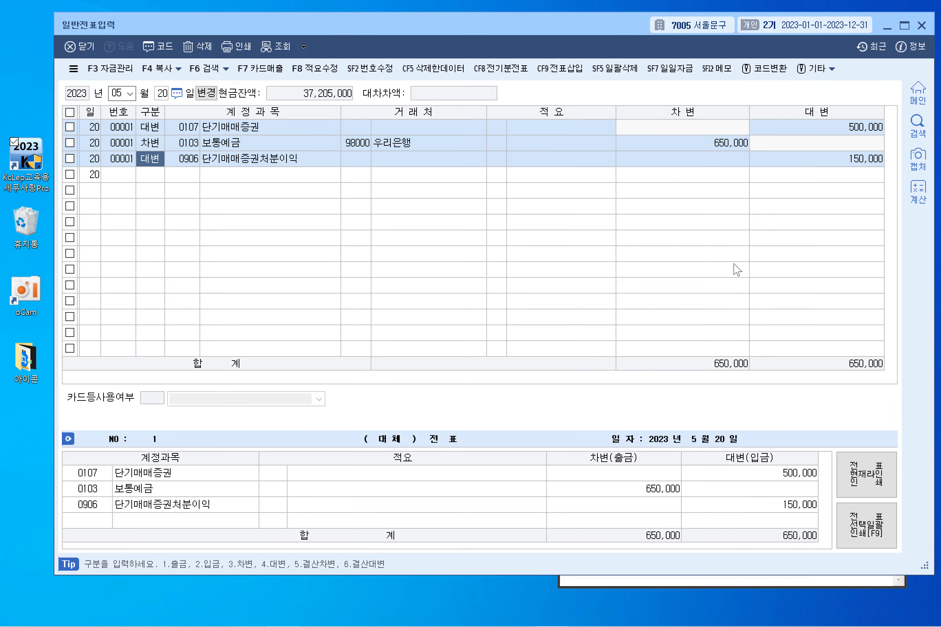
- In the PDF's problem (30), underline the title, date, 토지, 3,500,000, 보통예금 and the 119,000 cash acquisition tax, and circle 상품 야적장
mouse_move(339, 607)
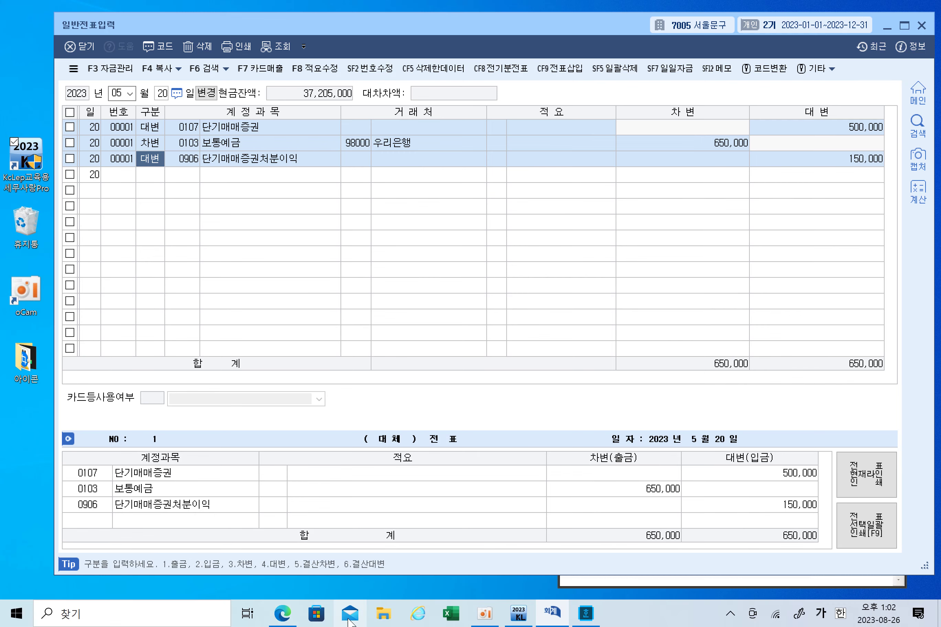
left_click(282, 620)
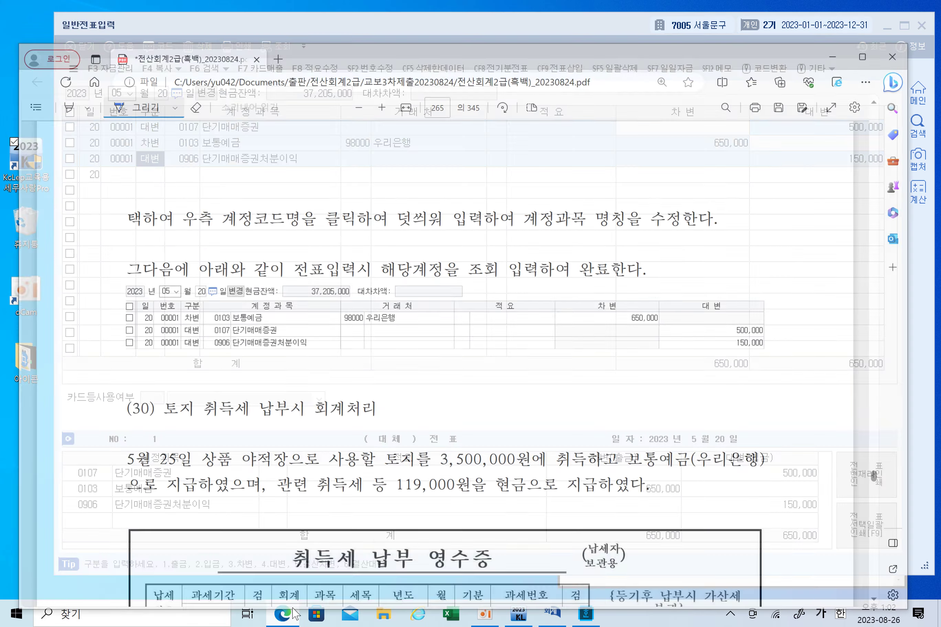
scroll(462, 403, "down", 5)
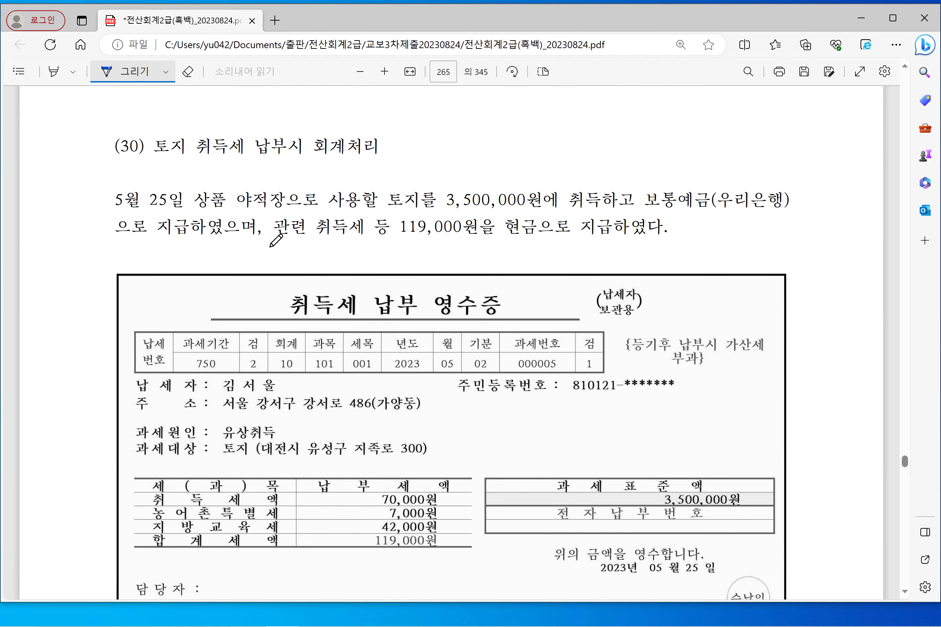
left_click_drag(155, 162, 328, 165)
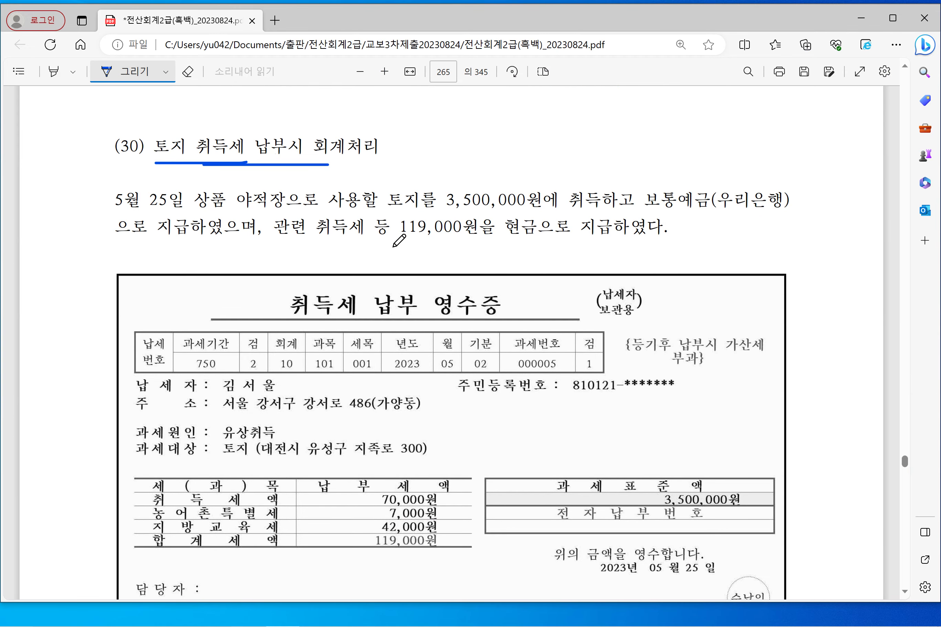
mouse_move(110, 211)
left_mouse_down()
mouse_move(300, 197)
mouse_move(191, 184)
mouse_move(192, 207)
left_mouse_up()
left_click_drag(384, 213, 535, 213)
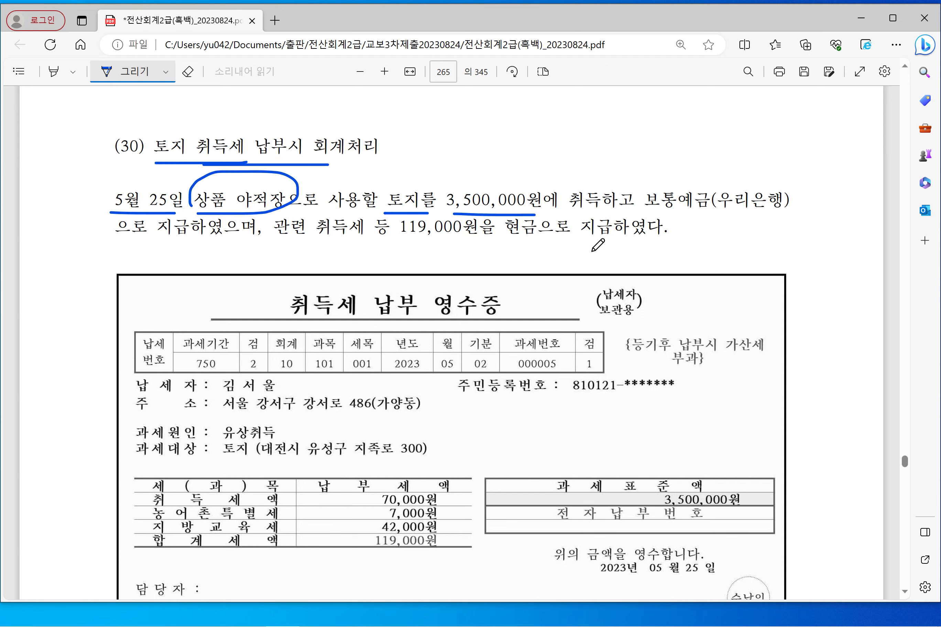
left_click_drag(654, 214, 705, 216)
left_click_drag(324, 241, 668, 243)
- View problem (30)'s journal entry, return to 일반전표입력 and set the voucher date to May 25
scroll(616, 342, "down", 6)
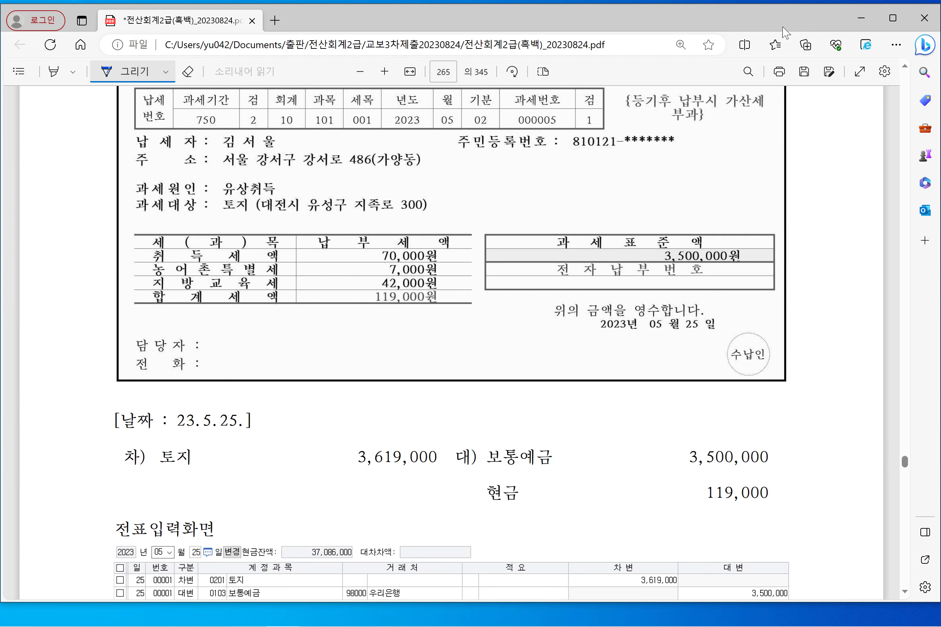
left_click(861, 17)
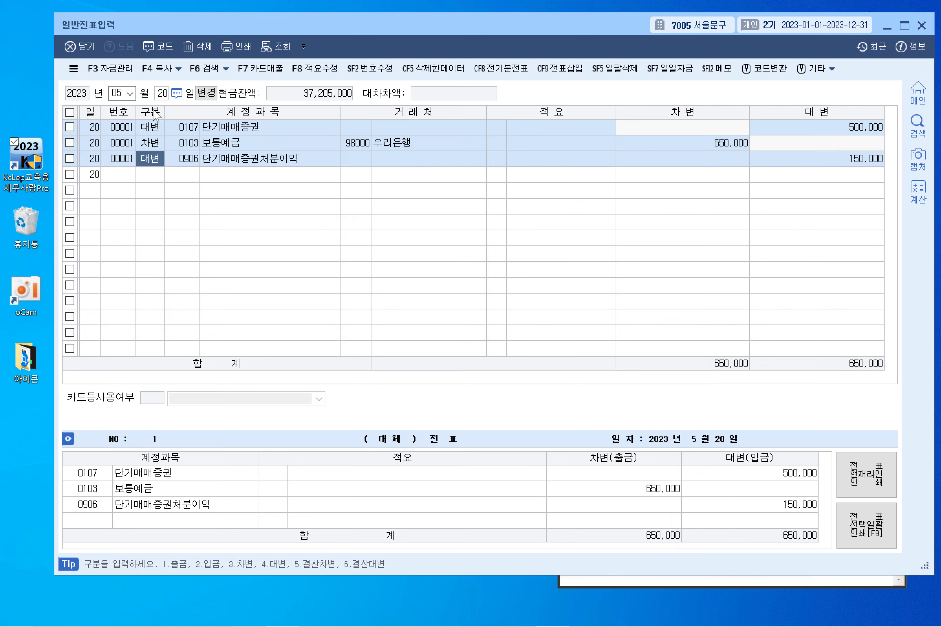
left_click_drag(266, 30, 247, 32)
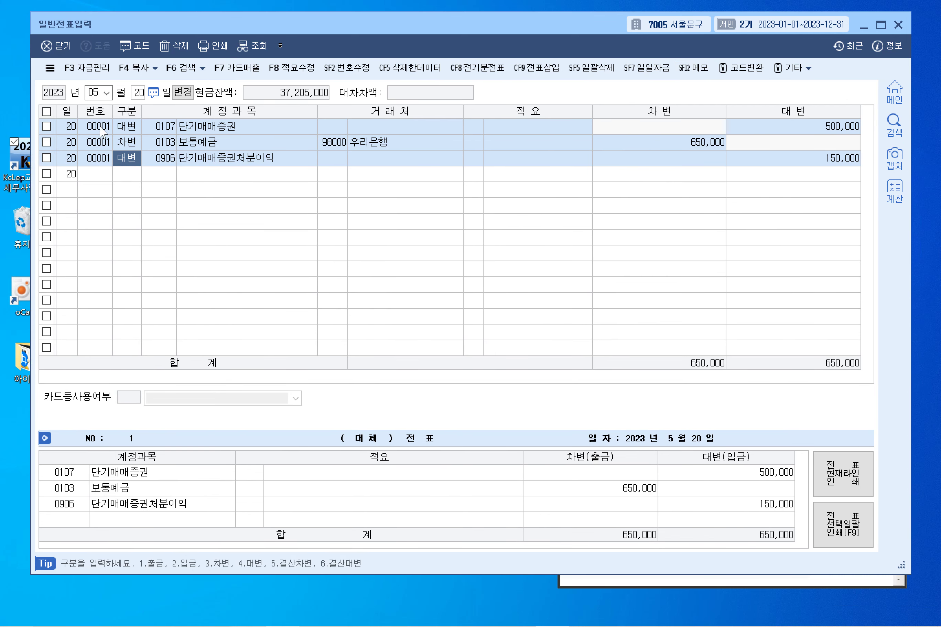
left_click(94, 94)
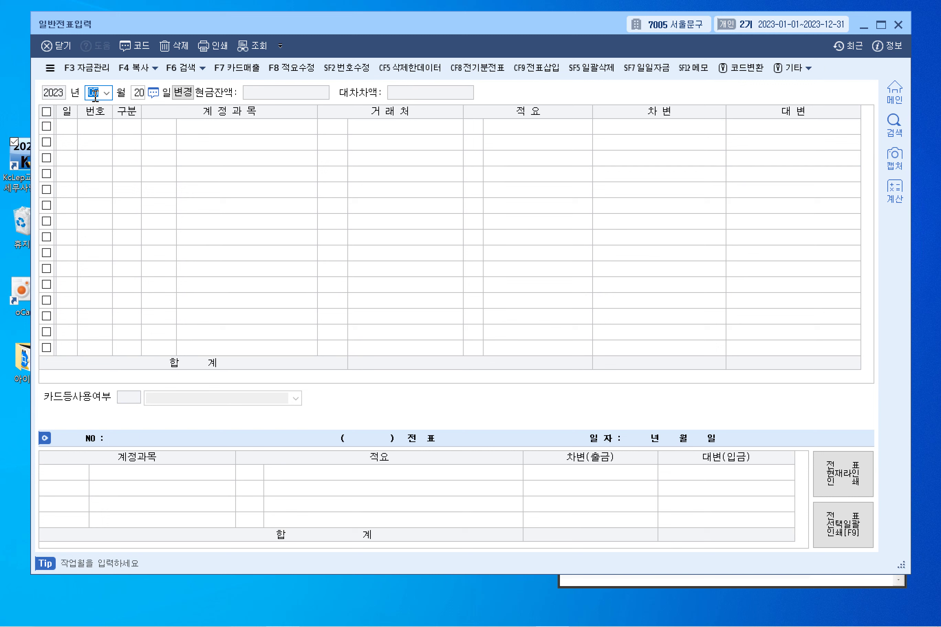
key("Return")
type("25")
key("Return")
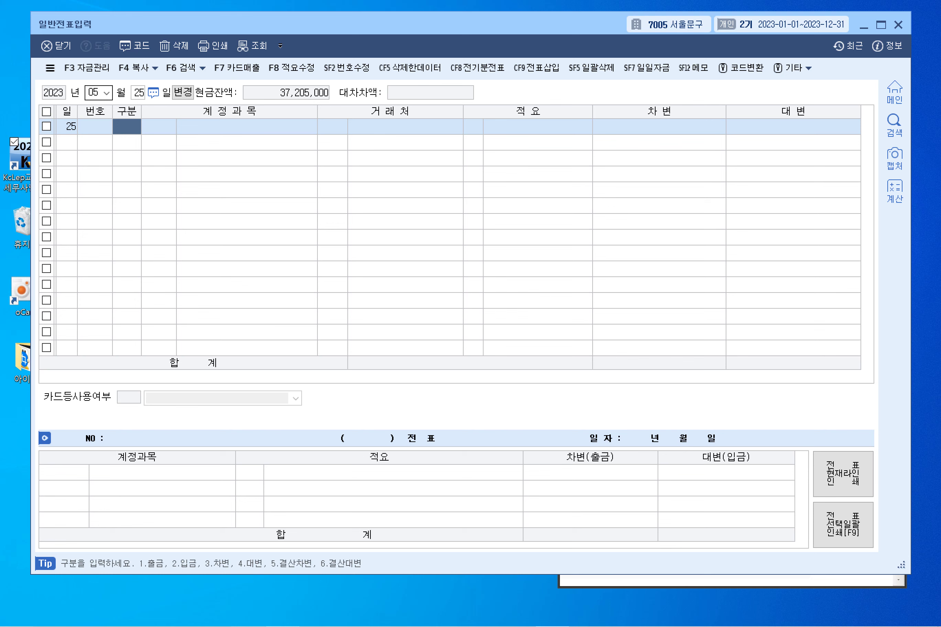
- Enter a debit line for 0201 토지 with 3,619,000 in the May 25 voucher
type("3")
key("Return")
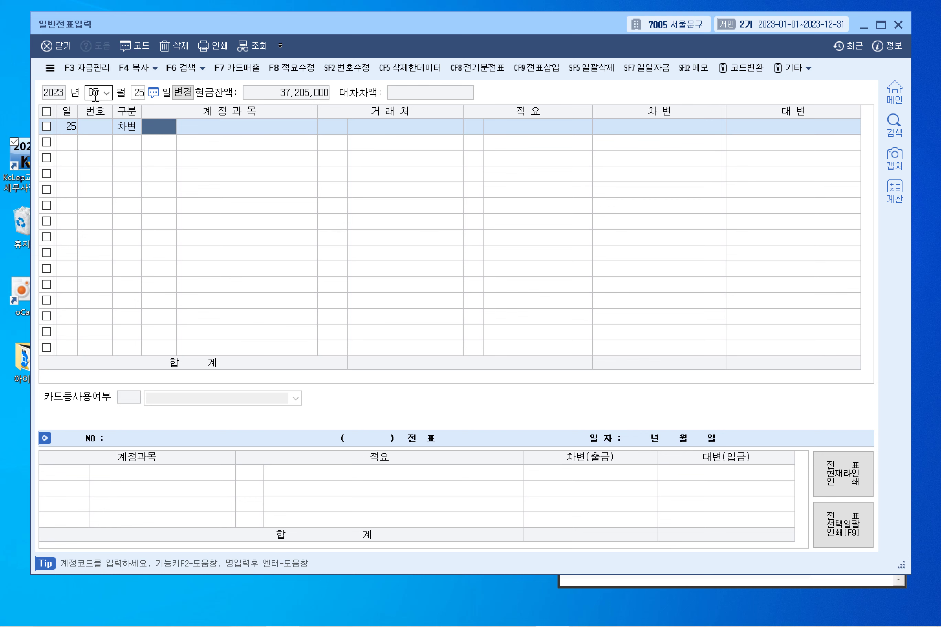
type("토지")
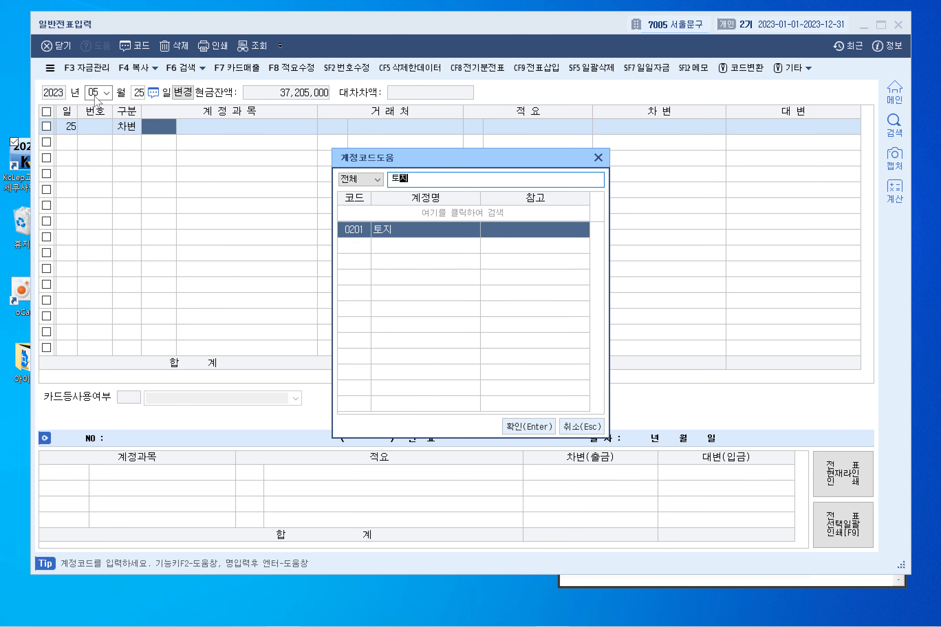
key("Return")
key("Return")
key("Return")
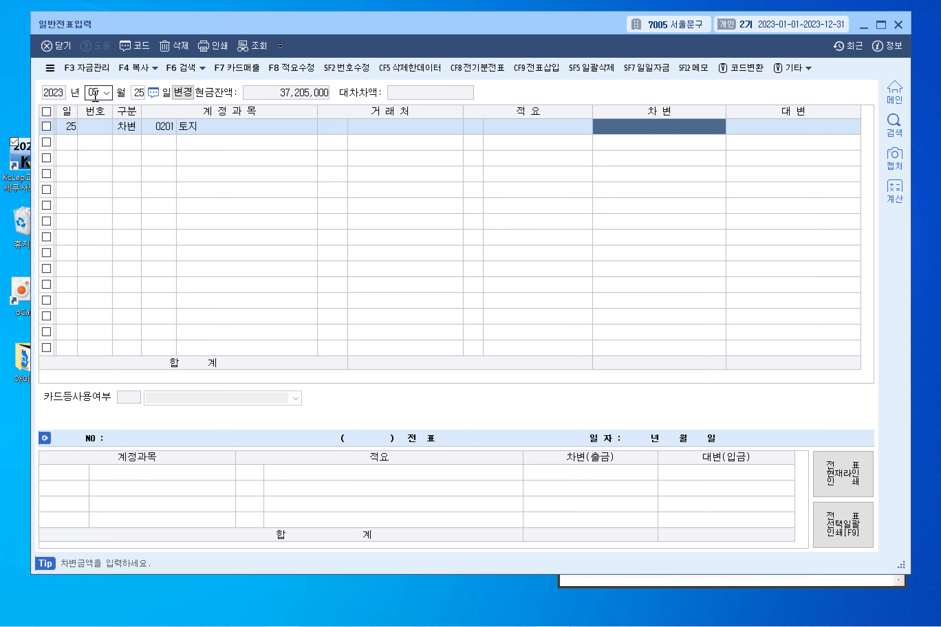
type("36")
key("BackSpace")
key("BackSpace")
type("3,619,000")
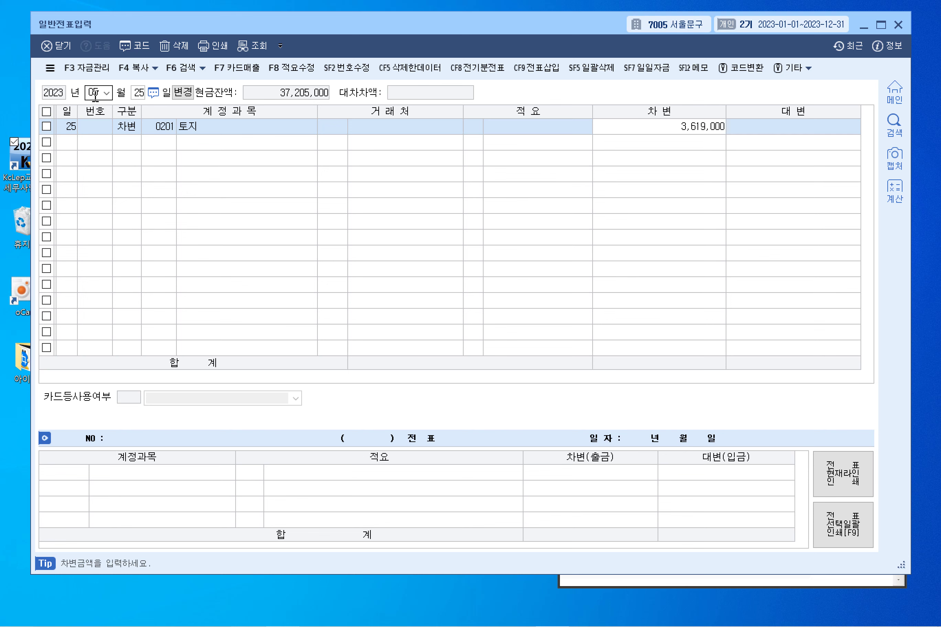
- Add a credit line for 0103 보통예금 below the 토지 debit line in the May 25 voucher
key("Return")
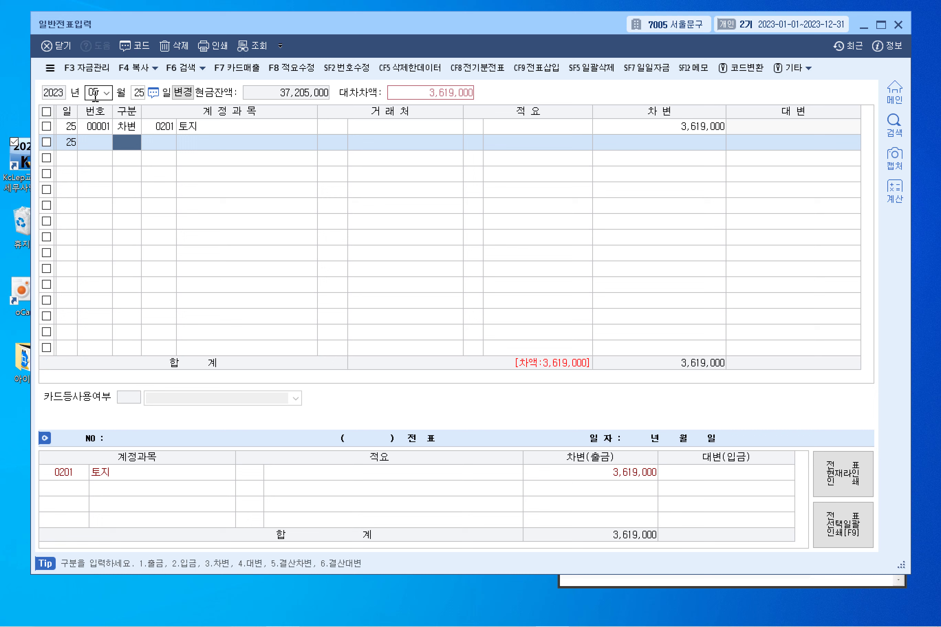
type("4")
key("Return")
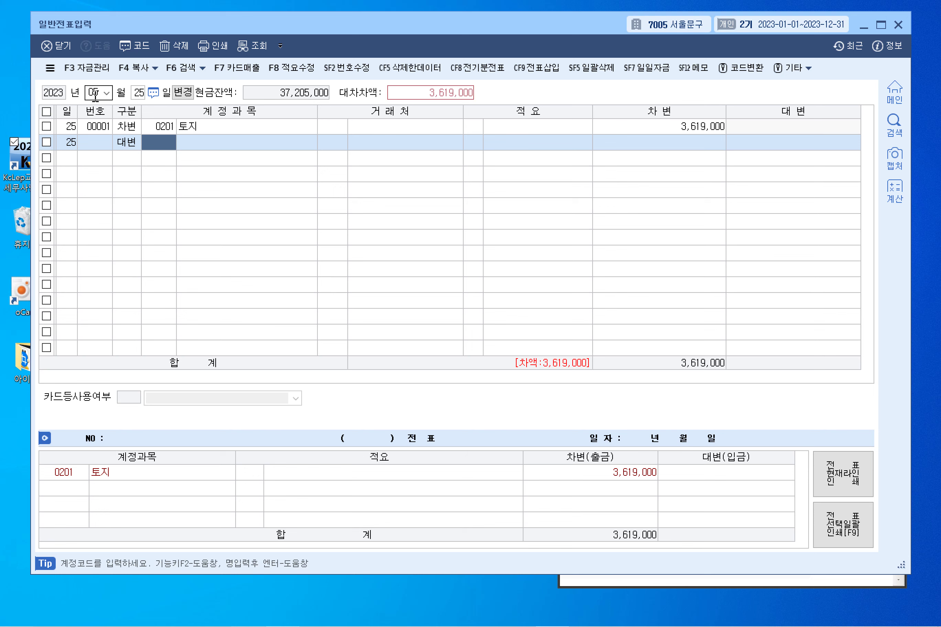
key("F2")
type("붙이")
key("BackSpace")
key("BackSpace")
type("보통")
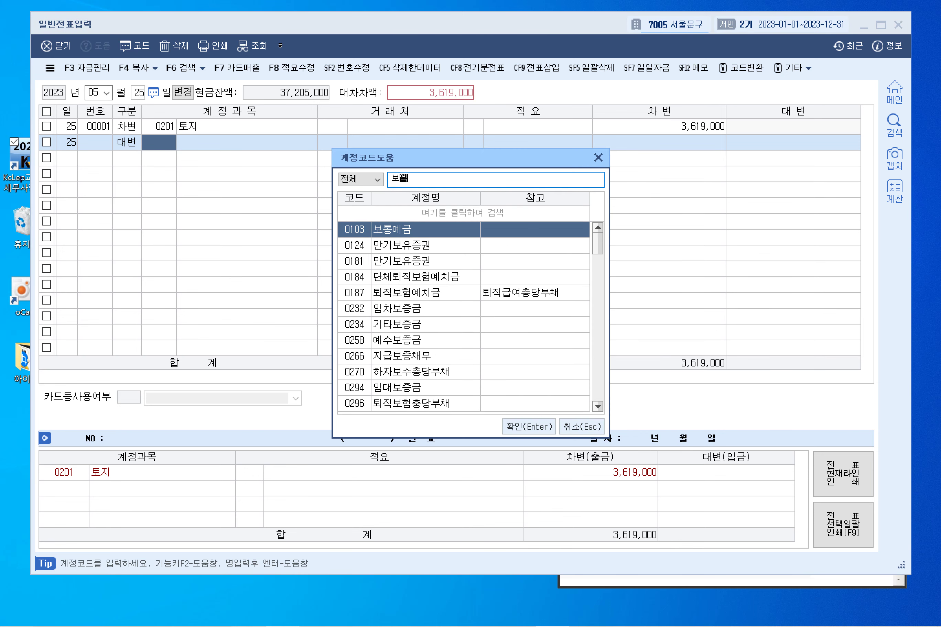
key("Return")
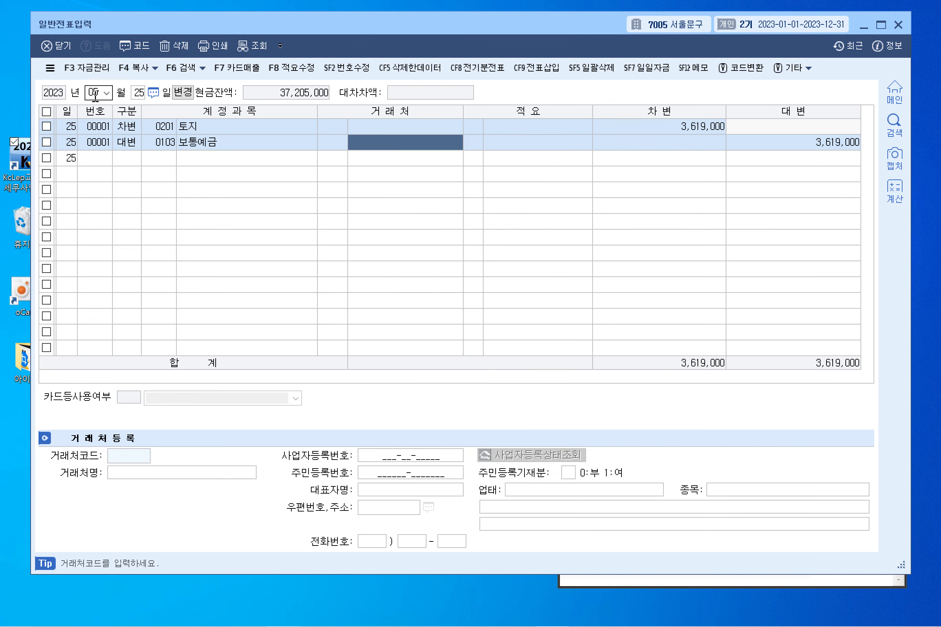
- Assign 98000 우리은행 as the 보통예금 line's counterparty and set its credit amount to 3,500,000
key("F2")
type("우리")
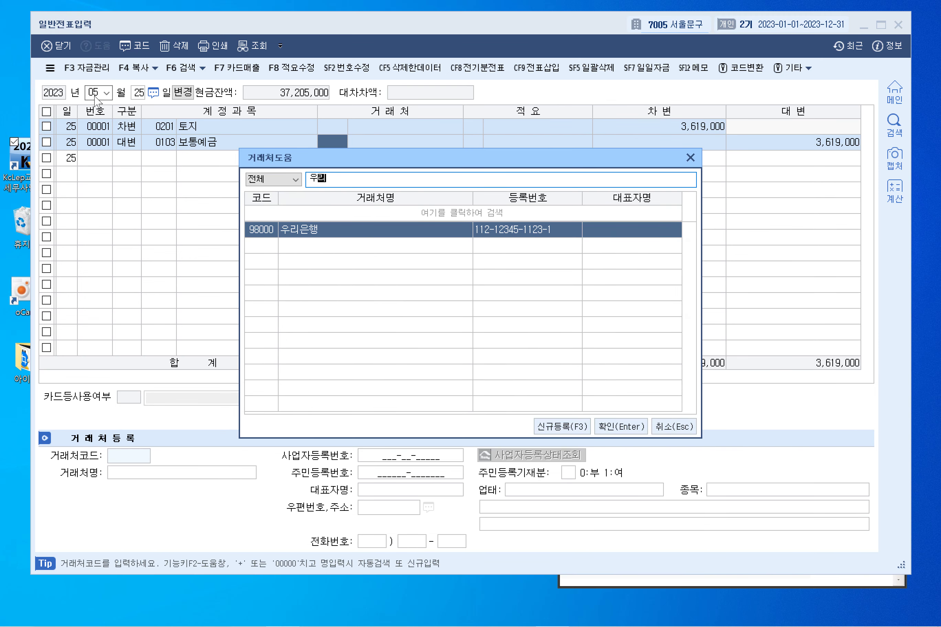
type("은행")
key("Return")
key("Return")
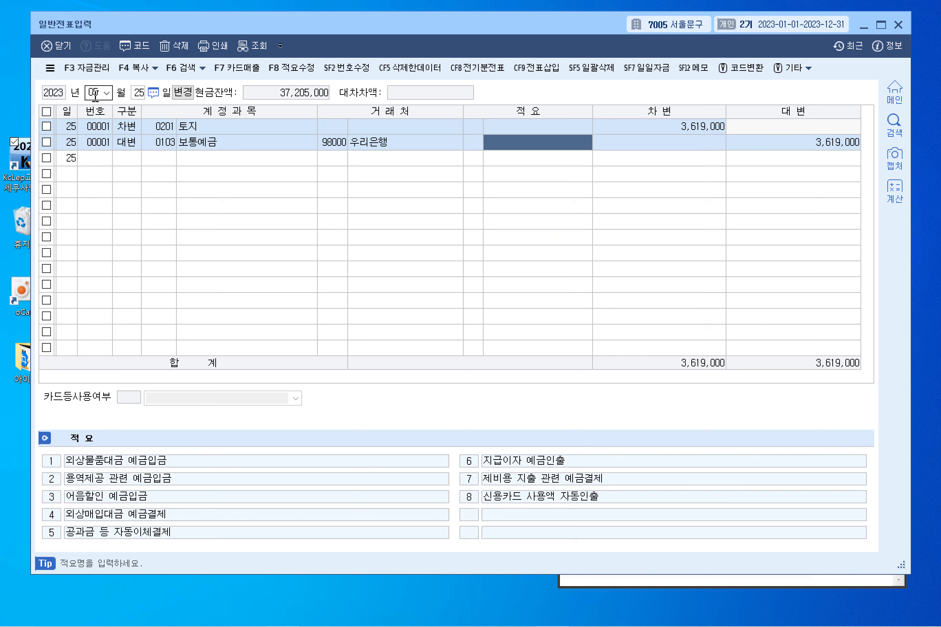
key("Return")
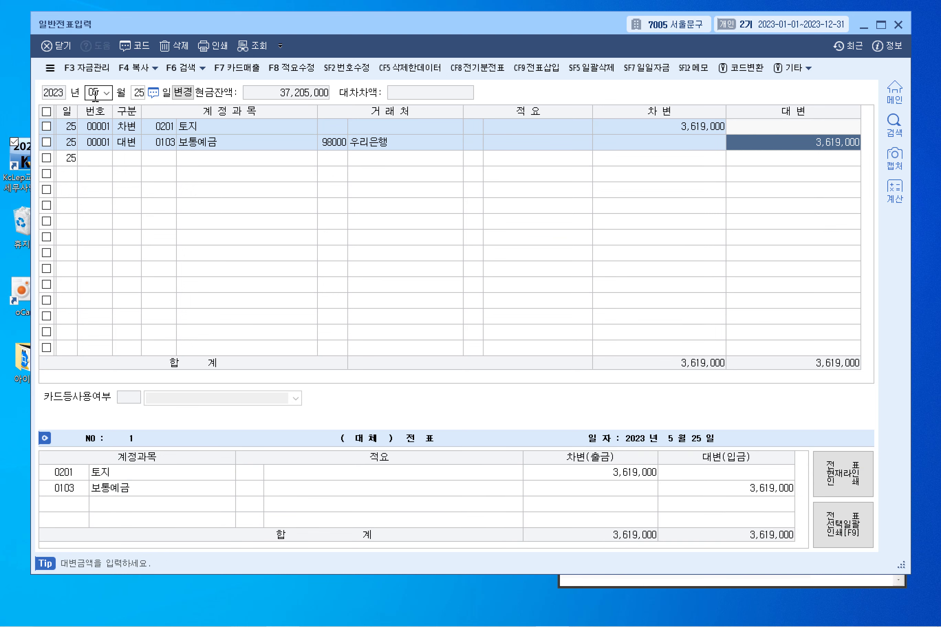
type("3500000")
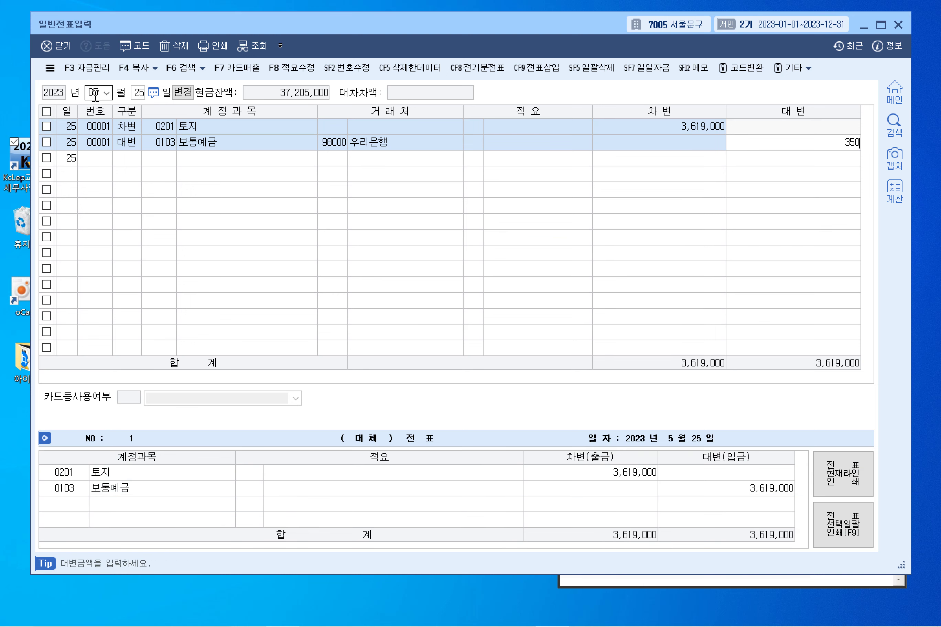
key("Return")
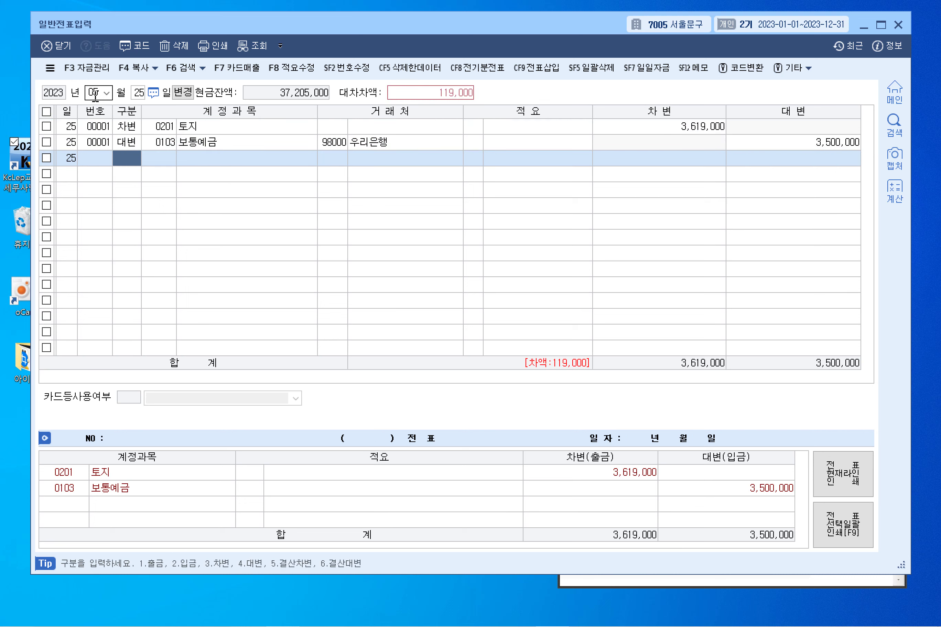
type("3")
key("Return")
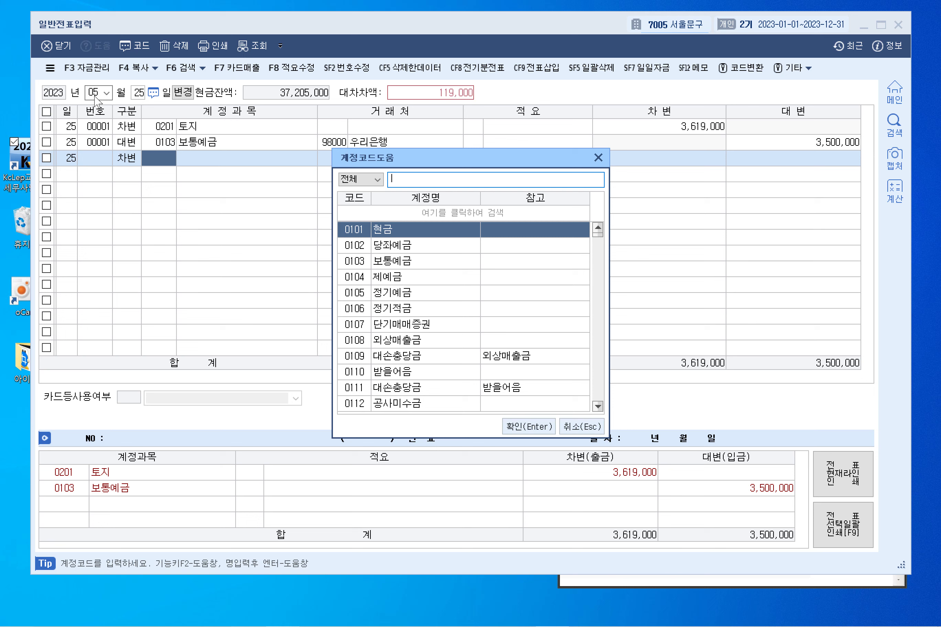
key("Escape")
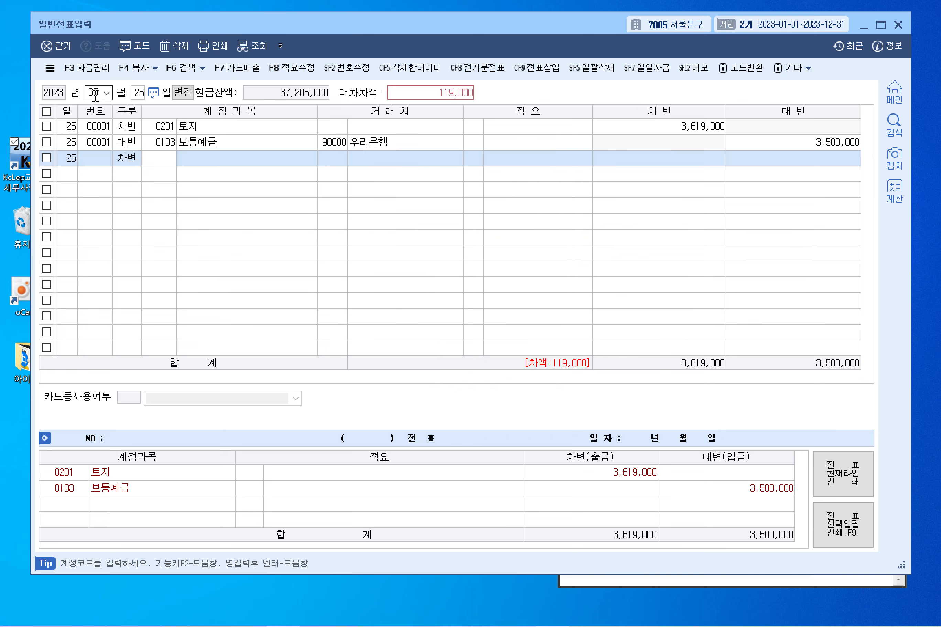
key("shift+Tab")
- Add a credit line for 0101 현금 with 119,000 to the May 25 voucher
type("4")
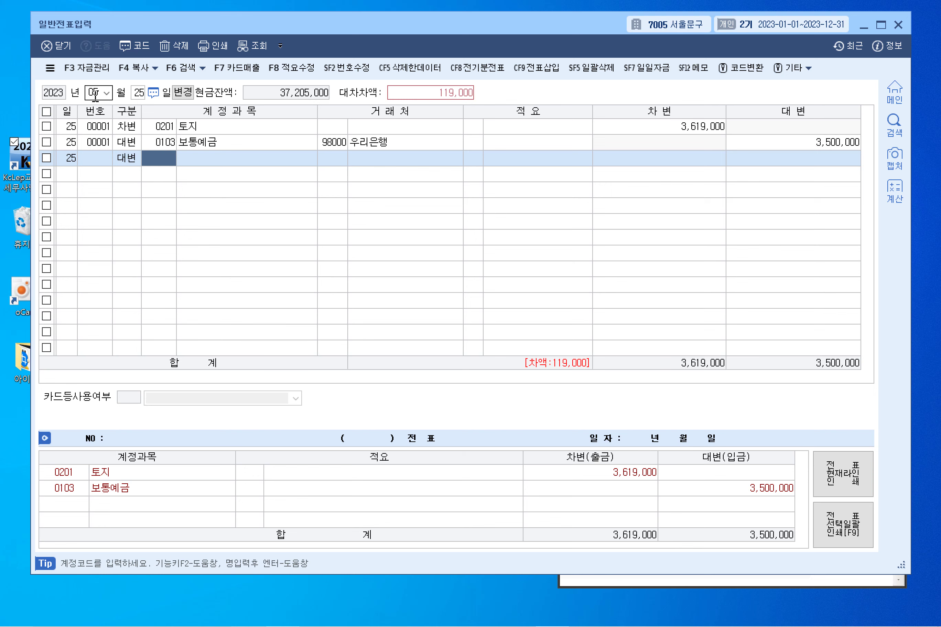
type("현")
key("Escape")
key("Return")
key("Return")
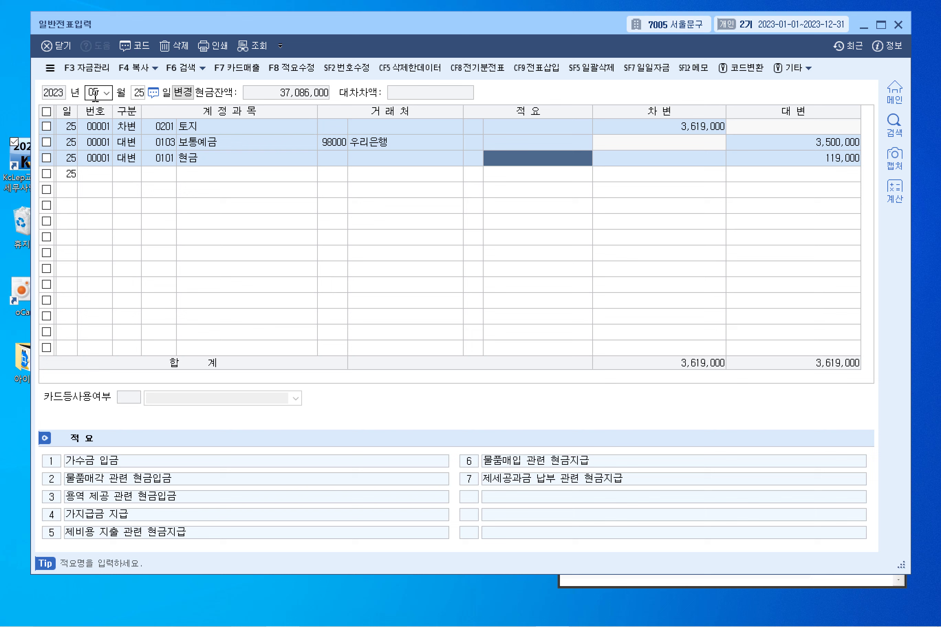
- Set the voucher date to May 26
left_click(99, 89)
key("Return")
type("26")
key("Return")
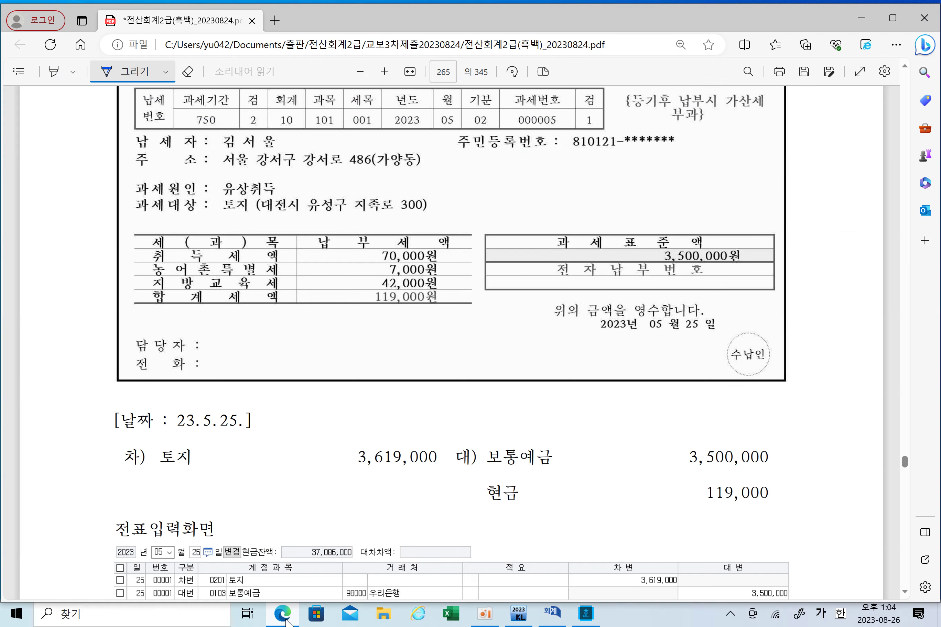
- Switch to the textbook PDF and underline the book balance 37,086,000 and the actual cash balance 36,940,000원 in problem (31)
left_click(282, 616)
scroll(367, 408, "down", 15)
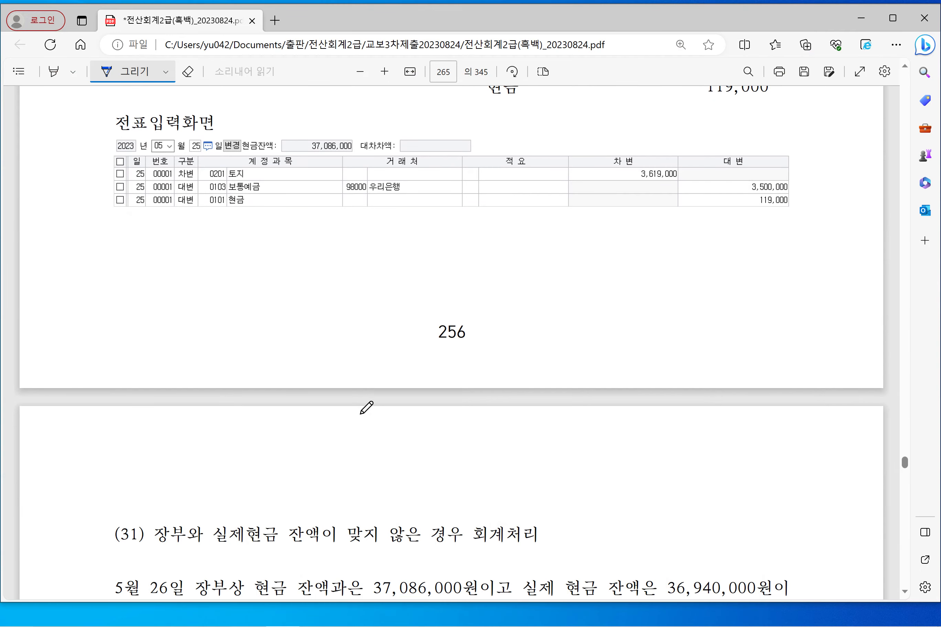
scroll(366, 408, "down", 5)
scroll(374, 235, "up", 4)
left_click_drag(370, 278, 466, 276)
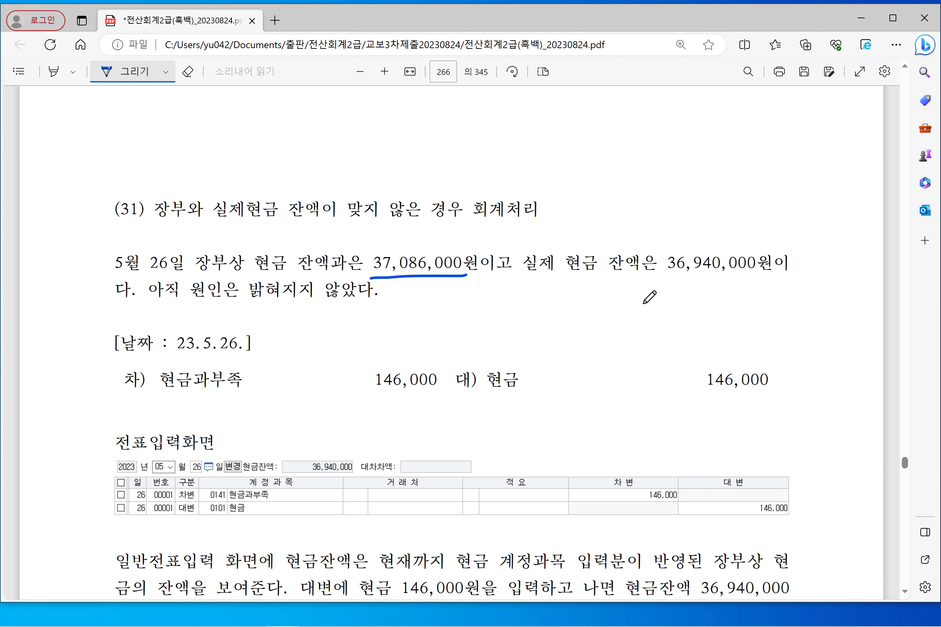
left_click_drag(660, 279, 777, 270)
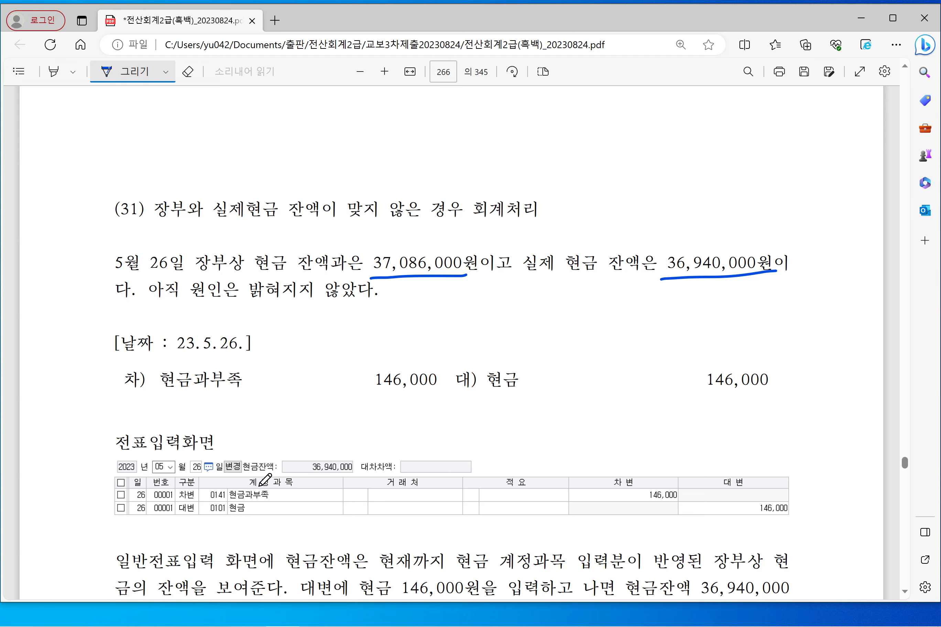
- Box and tick the 현금잔액 field in problem (31)'s entry screen and draw an arrow from it to 37,086,000
mouse_move(242, 470)
left_mouse_down()
mouse_move(363, 469)
mouse_move(249, 450)
mouse_move(240, 490)
left_mouse_up()
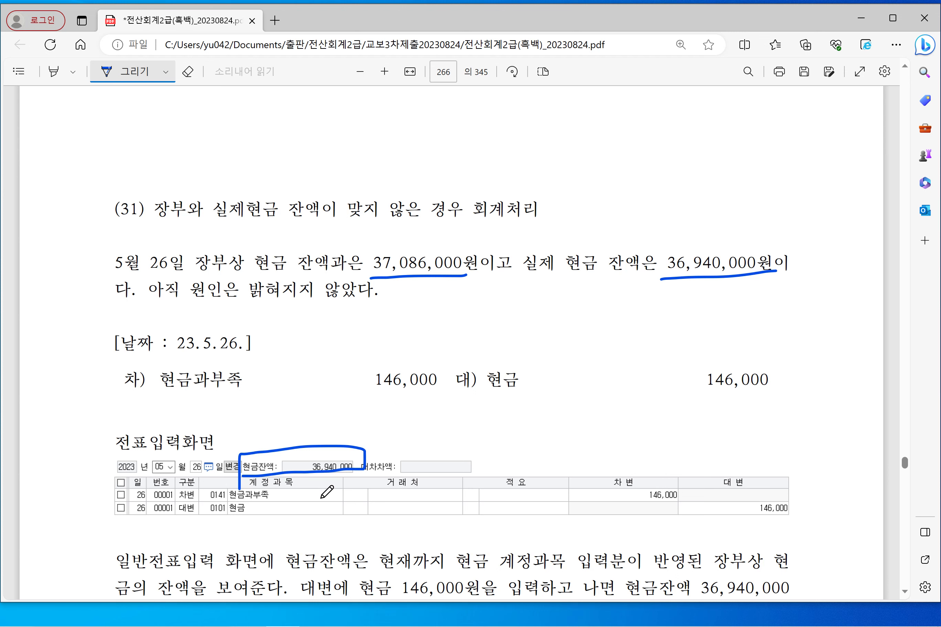
left_click_drag(353, 435, 363, 443)
left_click(303, 462)
mouse_move(303, 462)
left_mouse_down()
mouse_move(361, 272)
mouse_move(356, 292)
left_mouse_up()
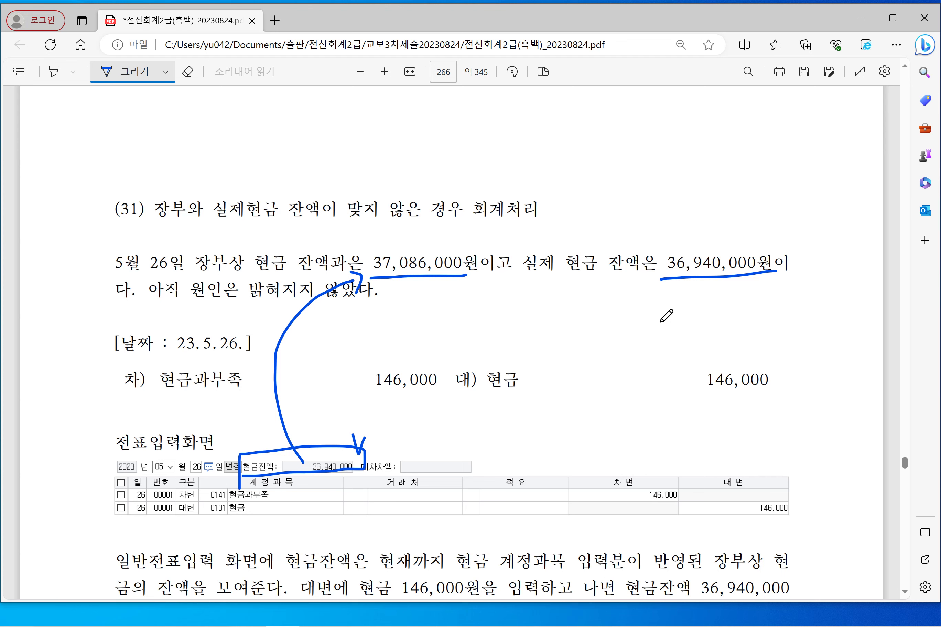
- Link problem (31)'s two balances with a curve, write 146,000, and underline the unexplained-cause sentence, 5월 26일 and 현금과부족
left_click_drag(466, 282, 627, 298)
mouse_move(581, 329)
left_mouse_down()
mouse_move(580, 345)
mouse_move(614, 344)
mouse_move(605, 358)
mouse_move(638, 336)
left_mouse_up()
mouse_move(642, 326)
left_mouse_down()
mouse_move(658, 329)
mouse_move(664, 318)
left_mouse_up()
left_click_drag(162, 312, 365, 312)
left_click_drag(114, 280, 175, 280)
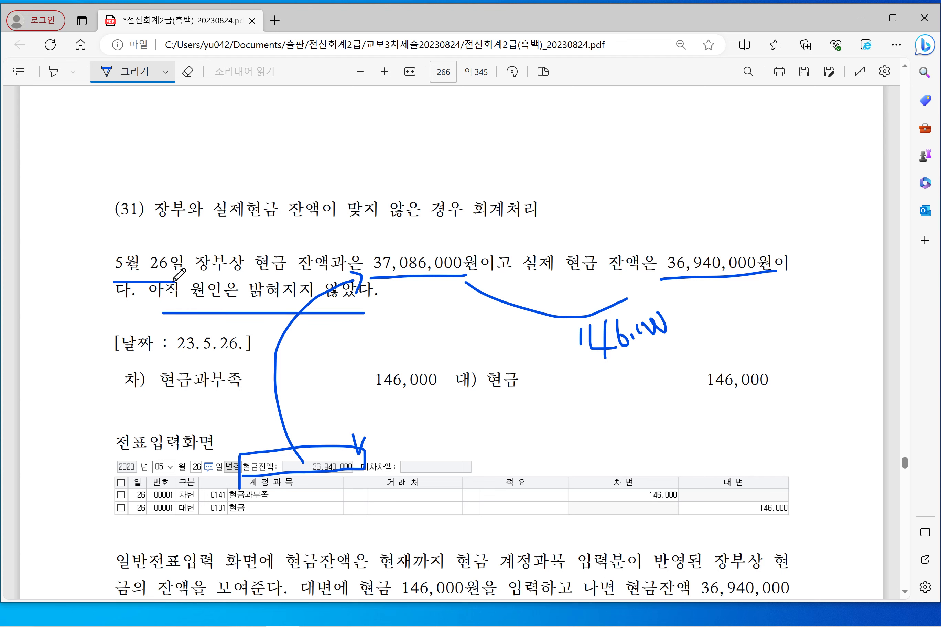
left_click_drag(164, 401, 268, 400)
- Return to 일반전표입력 and enter a debit line for 0141 현금과부족 with 146,000 in the May 26 voucher
left_click(858, 23)
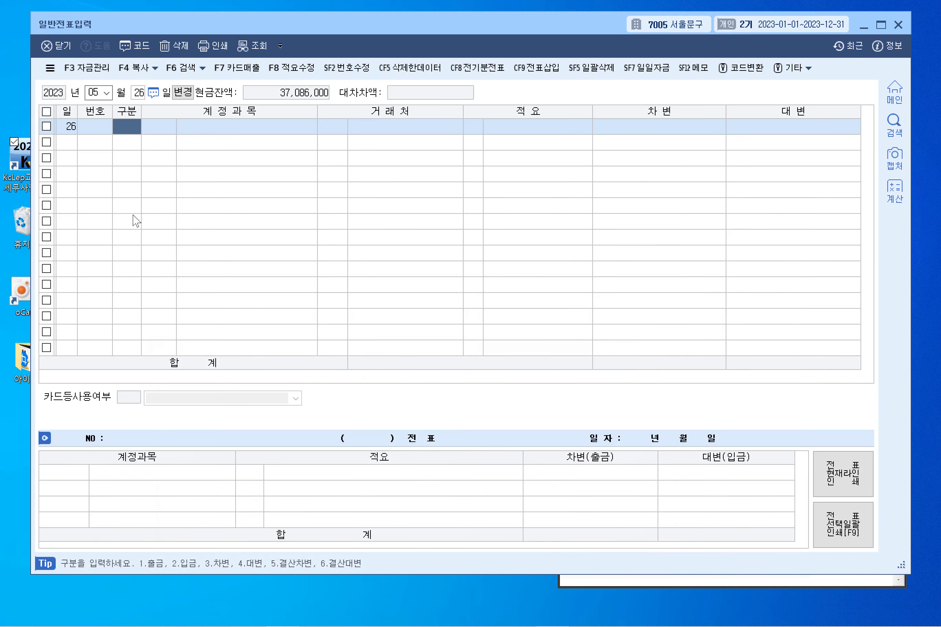
key("3")
key("F2")
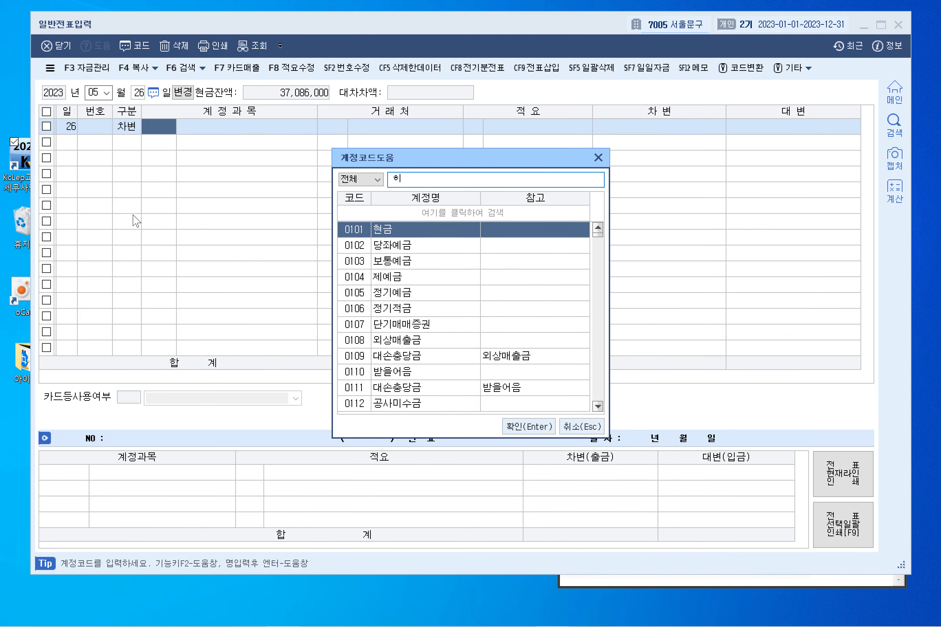
type("현금과")
key("Return")
key("Return")
key("Return")
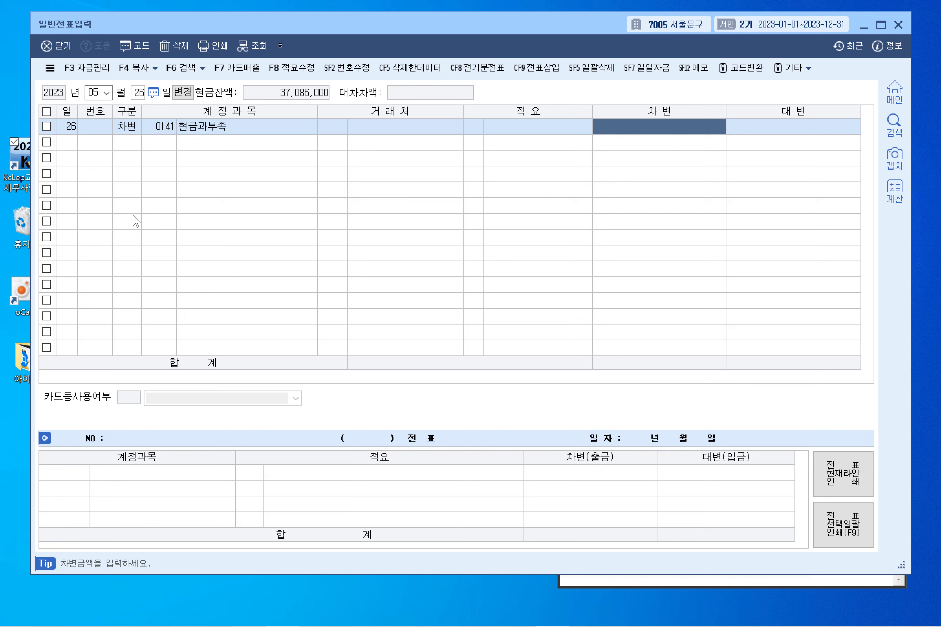
type("14")
type("6,000")
key("Return")
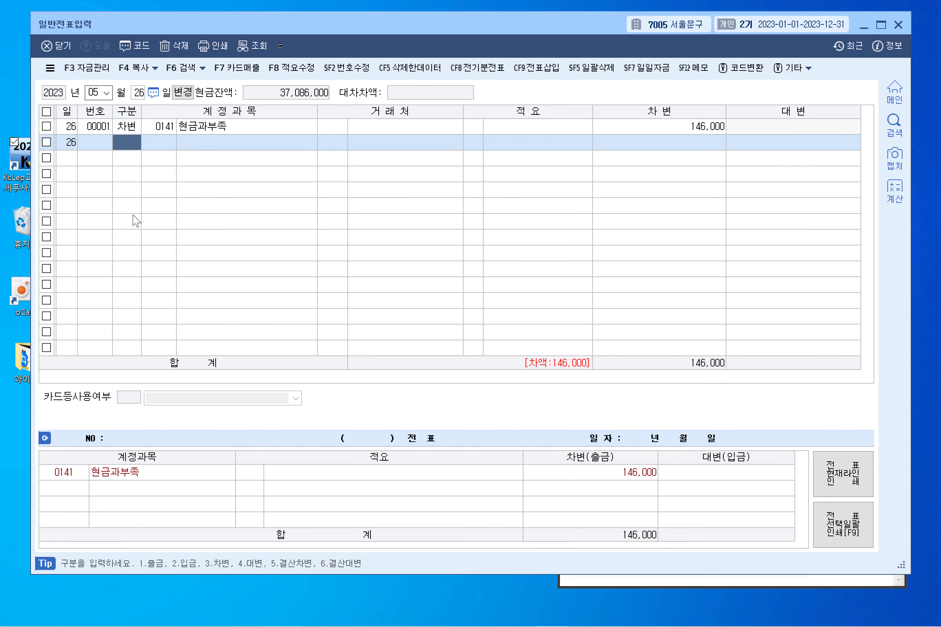
- Add a credit line for 0101 현금 with 146,000 to the May 26 voucher
type("4")
key("Return")
type("현금")
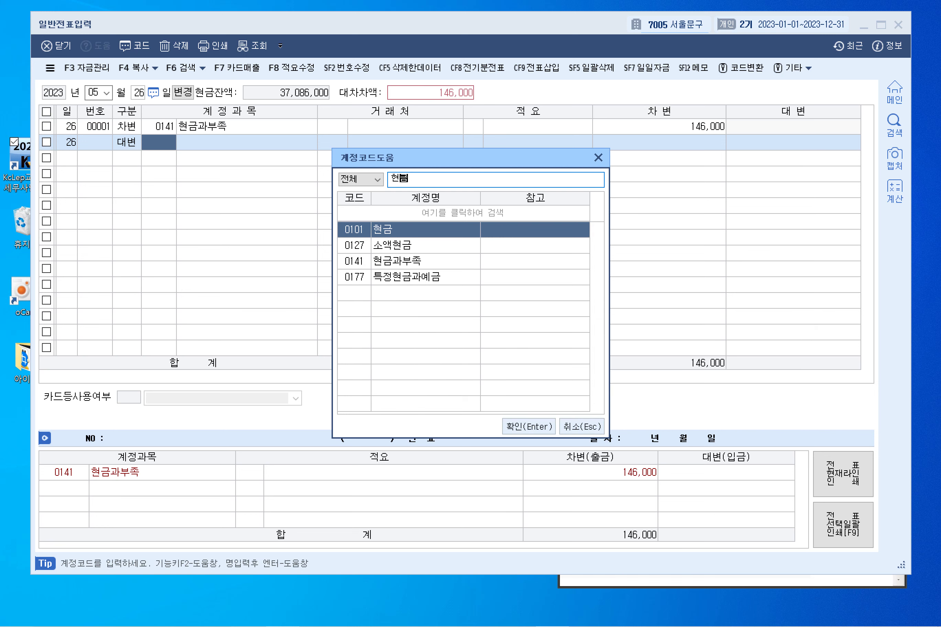
key("Return")
key("Return")
key("Return")
key("Return")
key("Return")
key("Return")
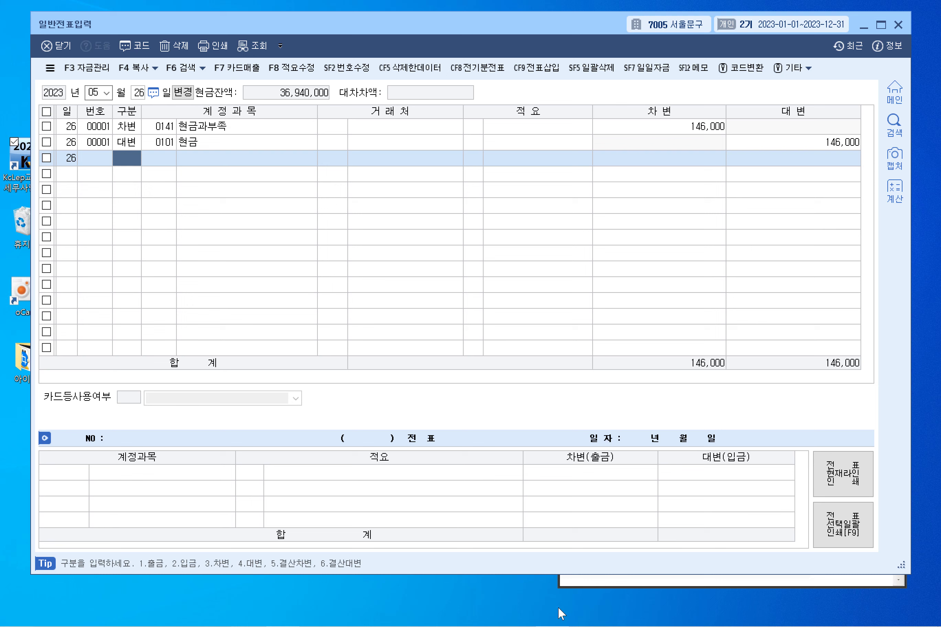
- Switch to the PDF and underline 5월 28일 and the card payment wording in problem (32)
mouse_move(555, 622)
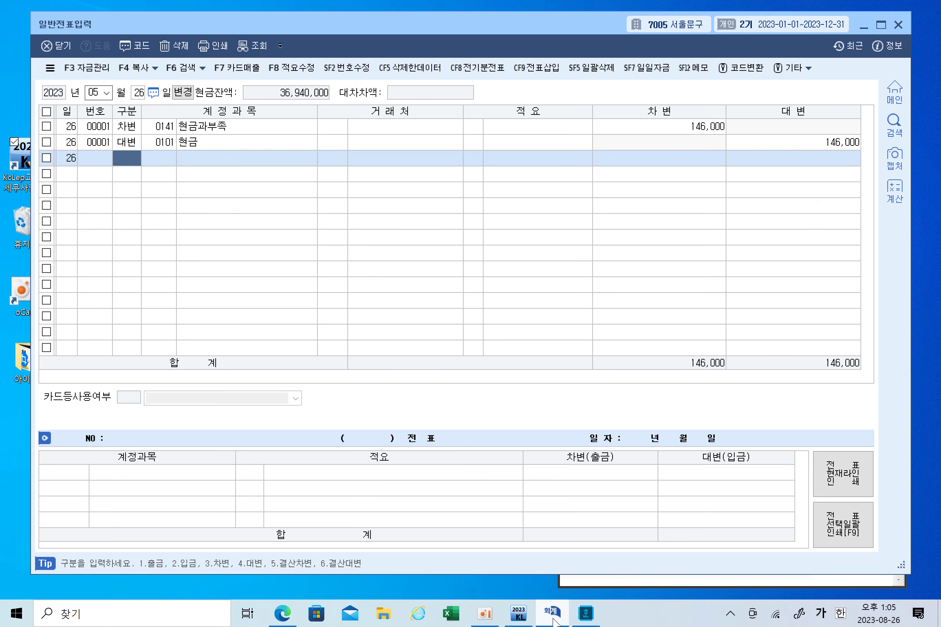
left_click(588, 620)
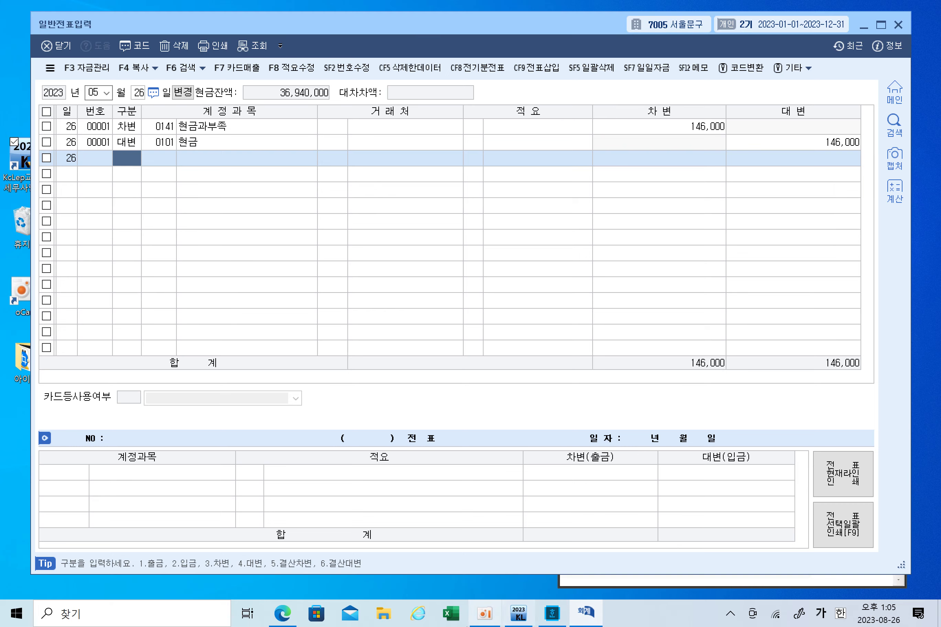
left_click(274, 611)
scroll(347, 392, "down", 15)
scroll(347, 392, "down", 7)
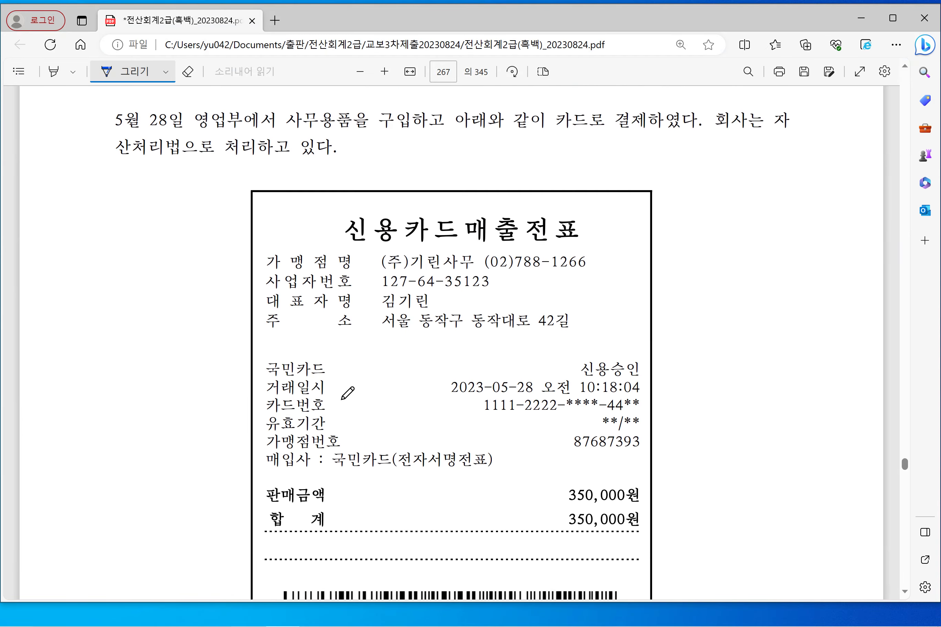
scroll(347, 390, "up", 2)
left_click_drag(104, 214, 192, 212)
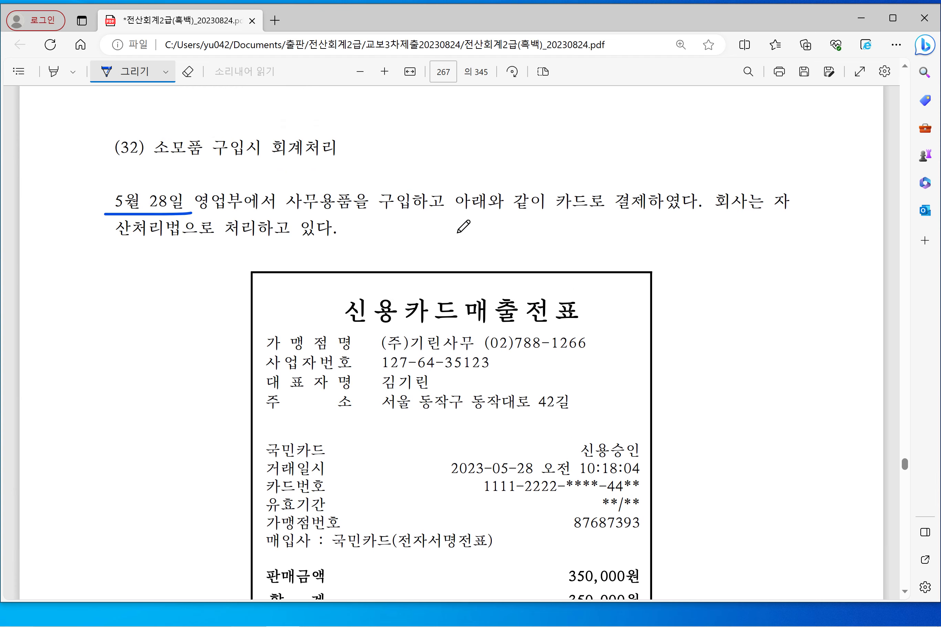
left_click_drag(569, 216, 668, 215)
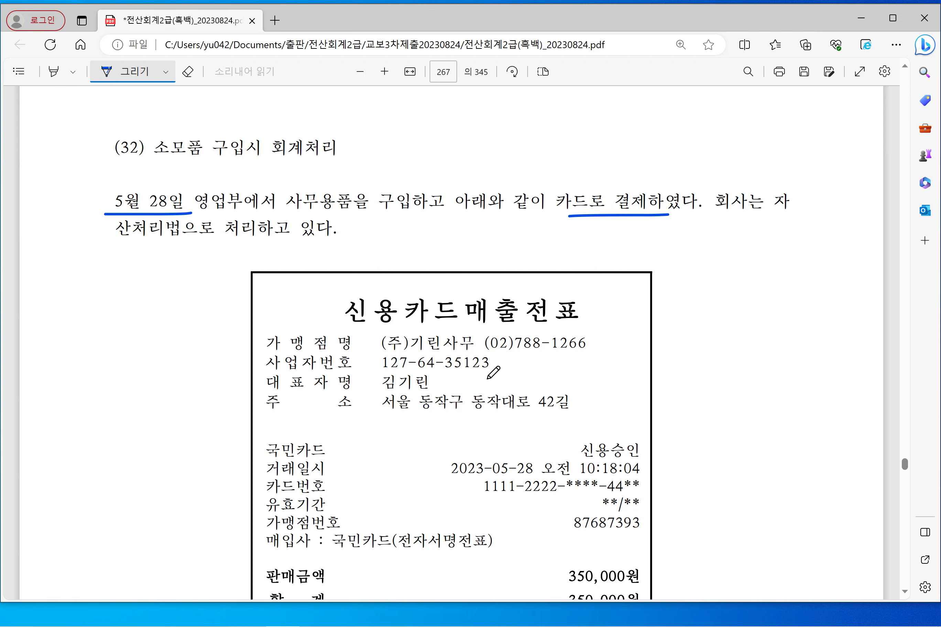
- In problem (32)'s journal entry, separate debit and credit with a slash and underline 소모품 and 미지급금
scroll(492, 373, "down", 8)
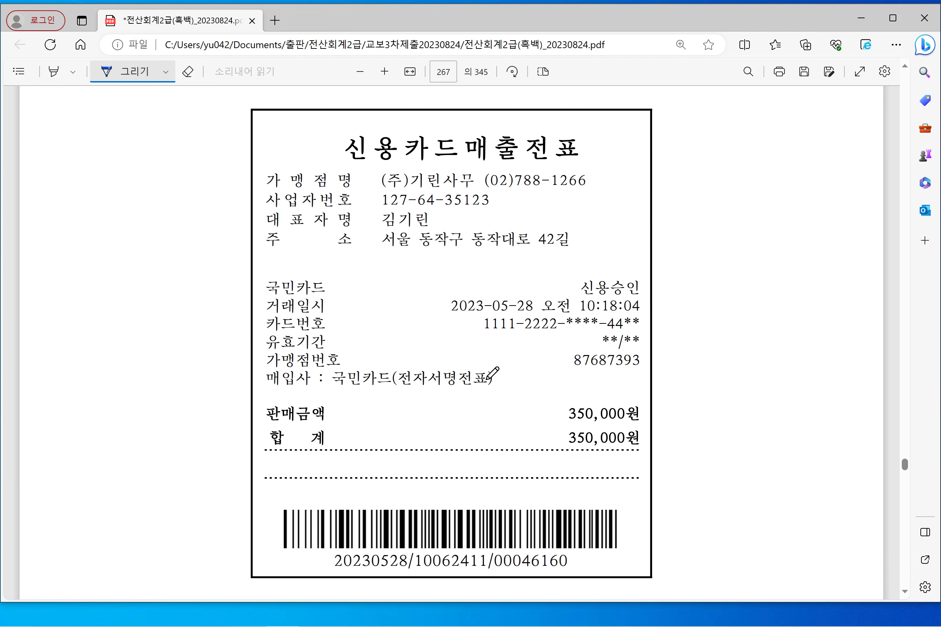
left_click_drag(463, 454, 440, 538)
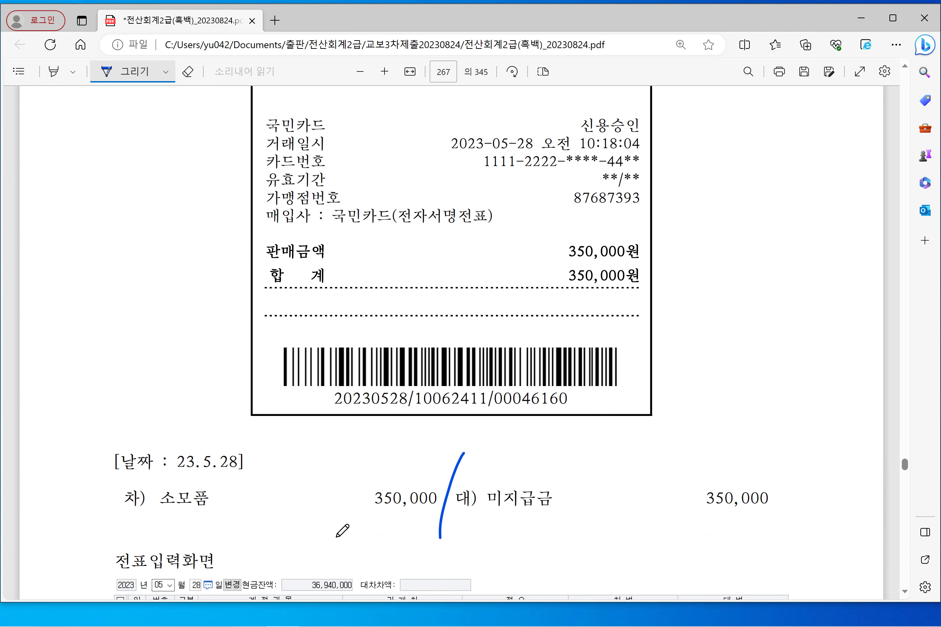
left_click_drag(152, 522, 231, 521)
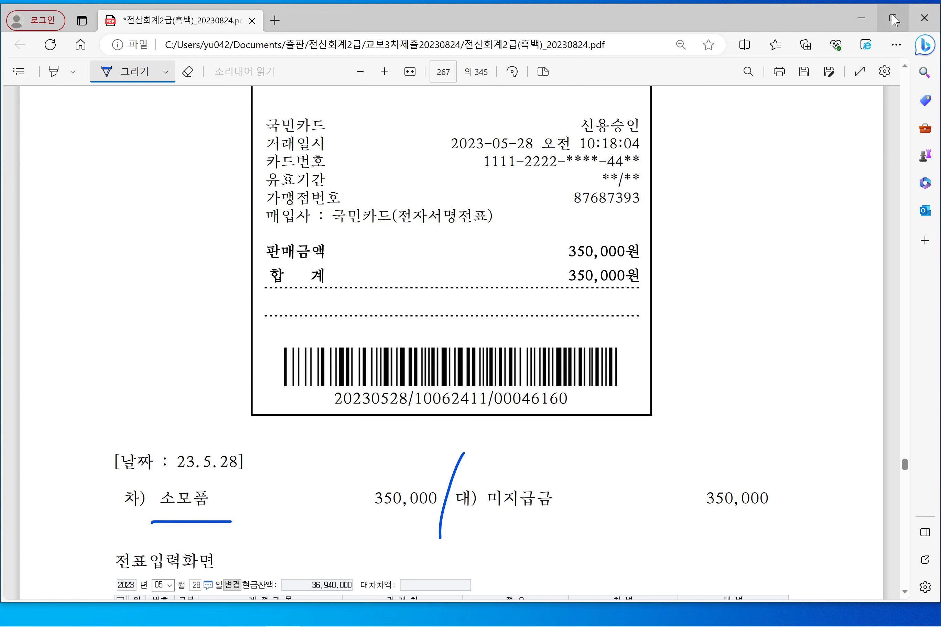
left_click_drag(483, 528, 551, 528)
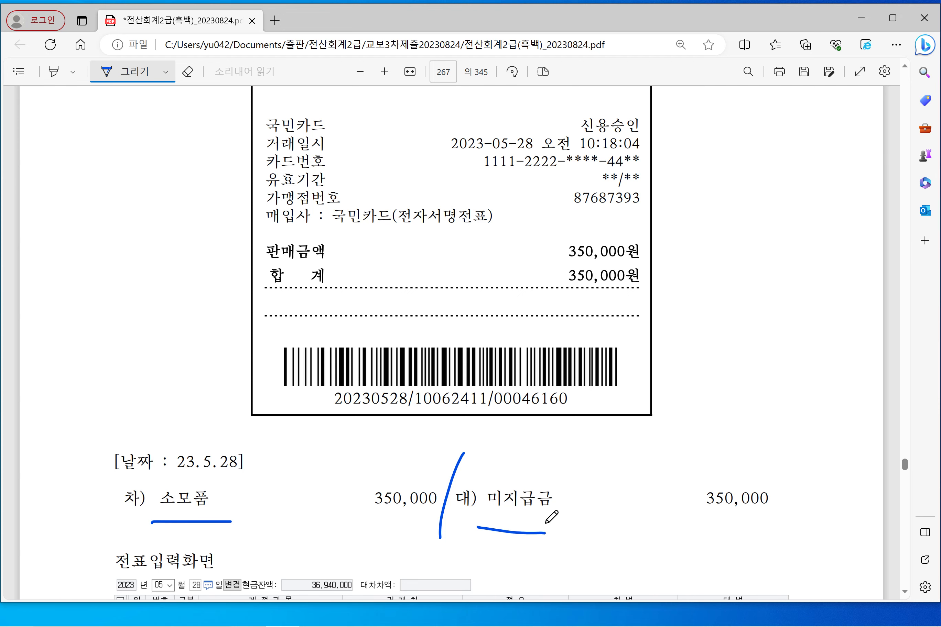
- Circle 국민카드 on problem (32)'s card receipt and underline the 99601 국민카드 entry in its 전표입력화면
scroll(538, 515, "up", 5)
scroll(541, 508, "up", 2)
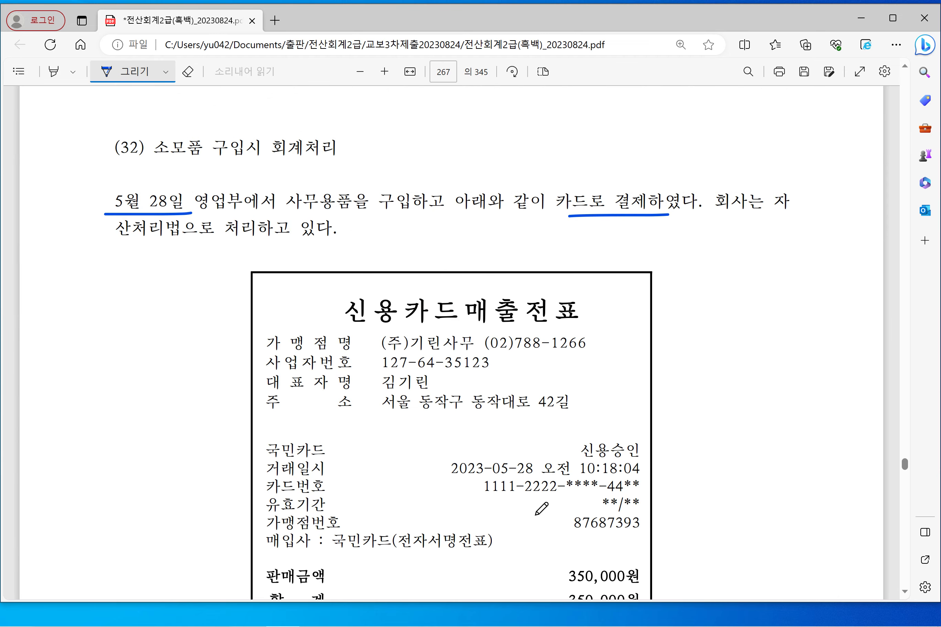
scroll(541, 508, "down", 2)
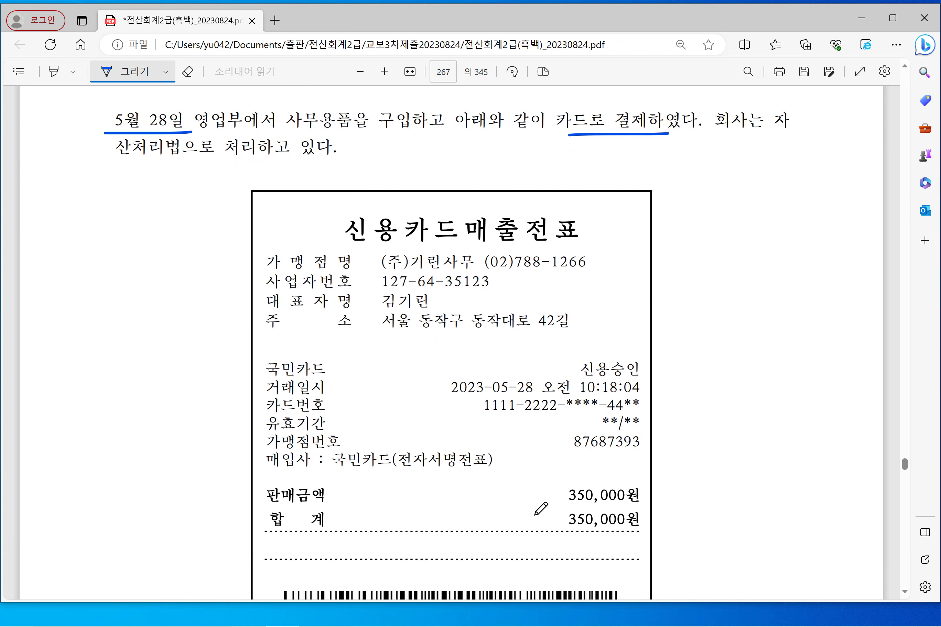
mouse_move(267, 358)
left_mouse_down()
mouse_move(256, 366)
mouse_move(322, 398)
mouse_move(287, 341)
left_mouse_up()
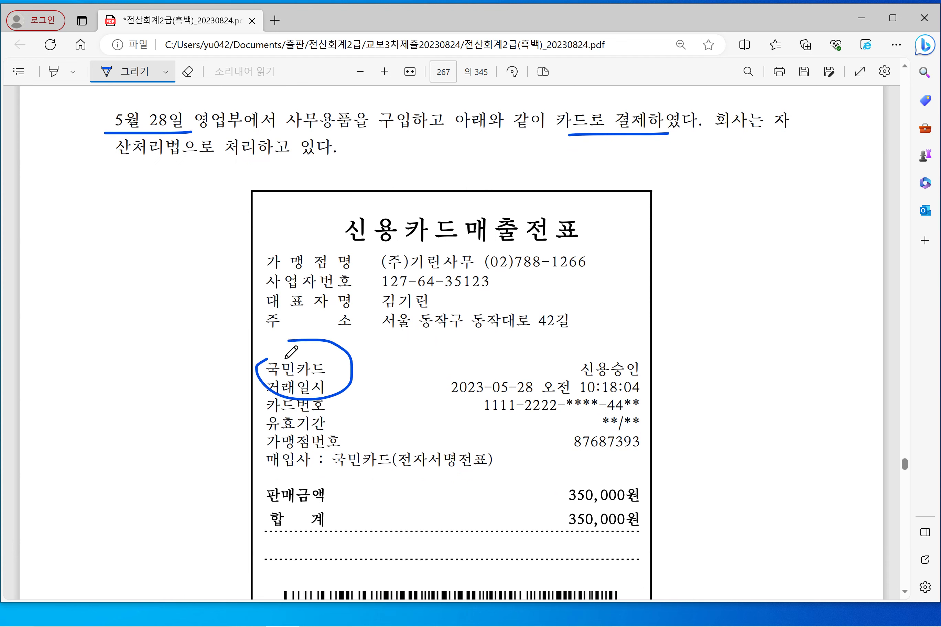
mouse_move(337, 344)
left_mouse_down()
mouse_move(343, 370)
mouse_move(379, 331)
left_mouse_up()
scroll(705, 248, "down", 5)
scroll(690, 319, "down", 3)
left_click_drag(339, 470, 422, 467)
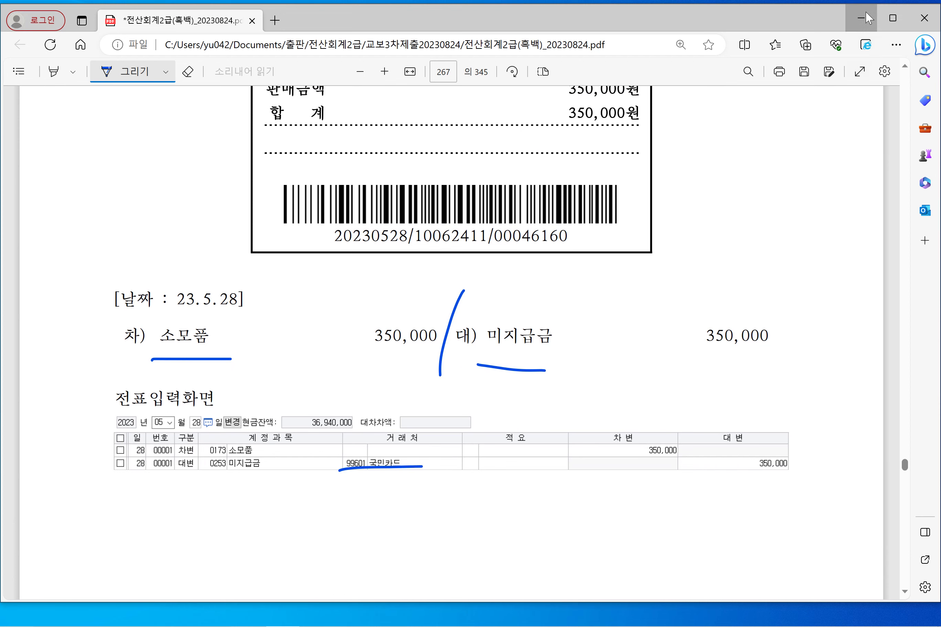
- Switch to KcLep's 일반전표입력 and set the voucher date to May 28
left_click(861, 18)
left_click(96, 92)
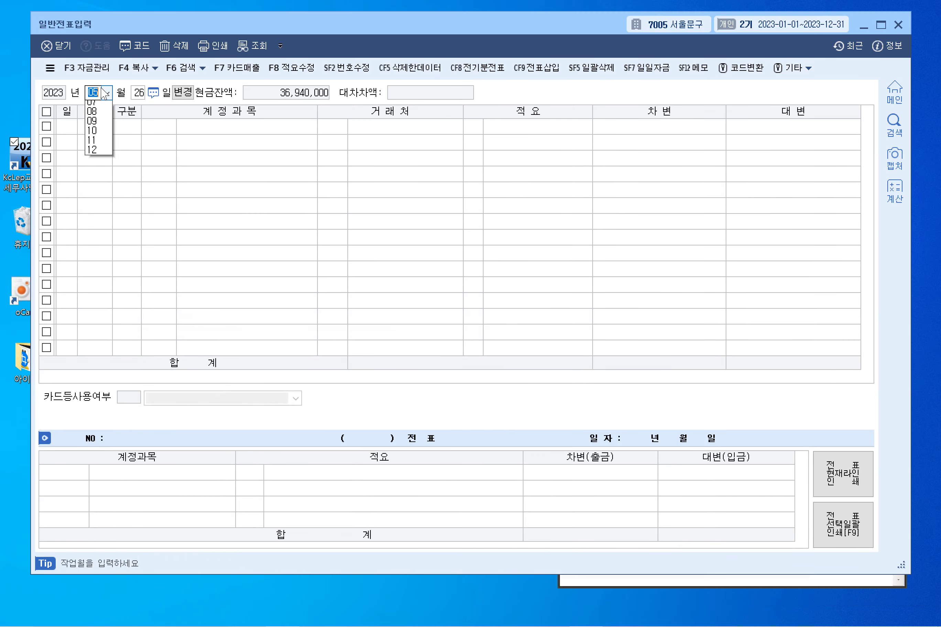
left_click(105, 93)
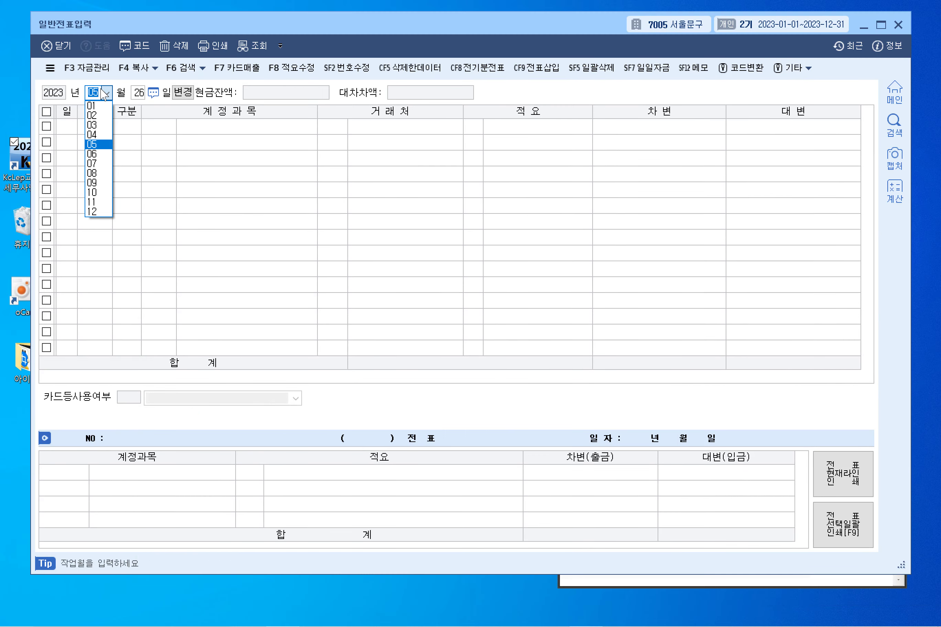
key("Down")
key("Return")
type("28")
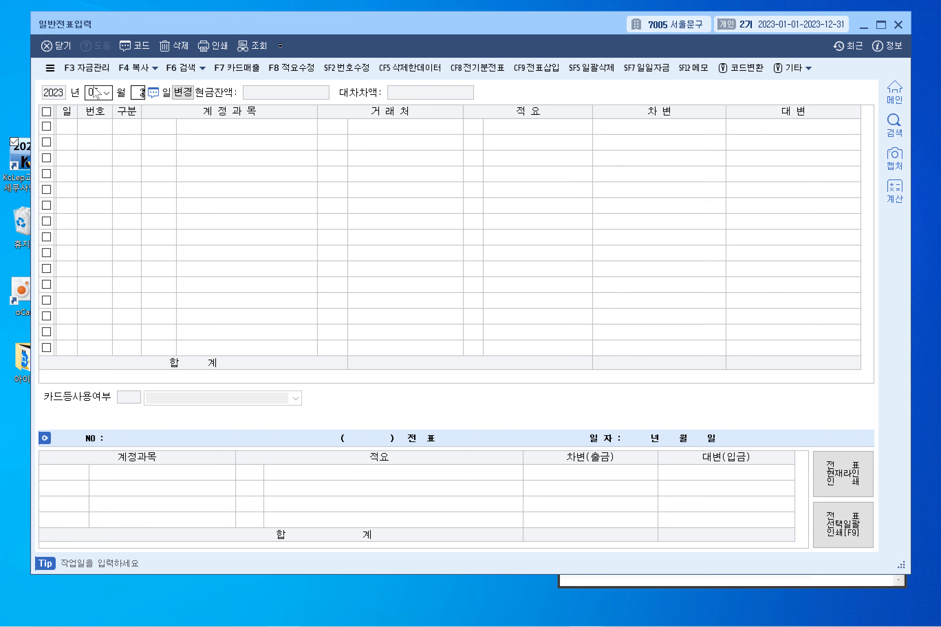
key("Return")
- Enter a debit line for 0830 소모품비 (판매관리비) with 350,000 in the May 28 voucher
type("3")
key("Return")
type("소모")
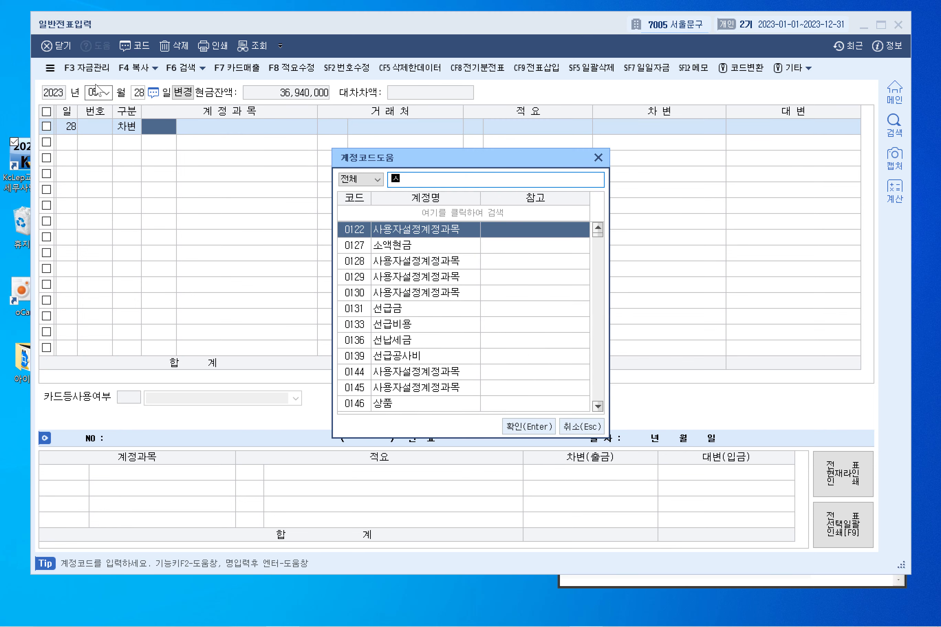
type("품비")
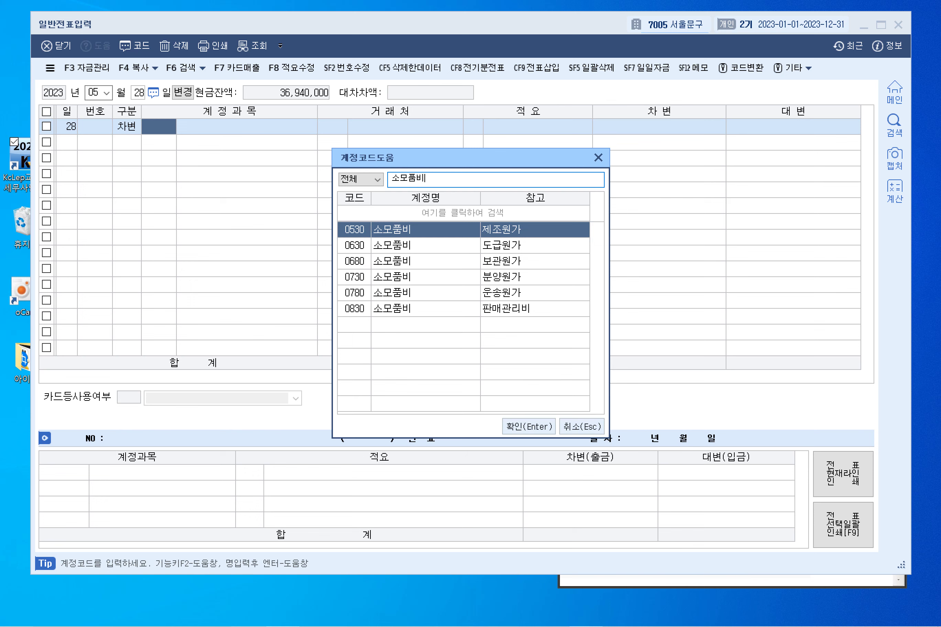
key("Down")
key("Down")
key("Down")
key("Down")
key("Down")
key("Return")
key("Return")
key("Return")
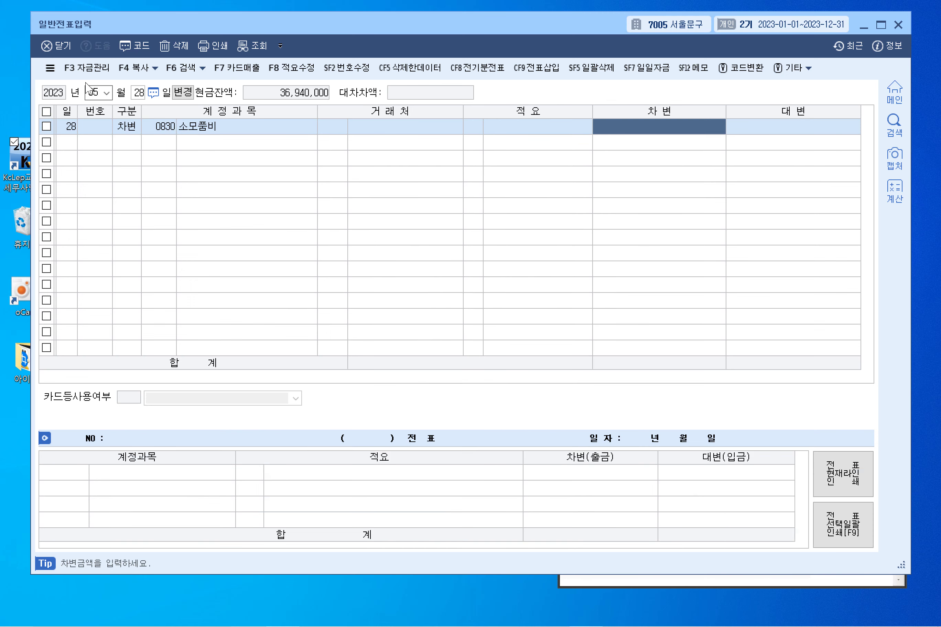
type("3500000")
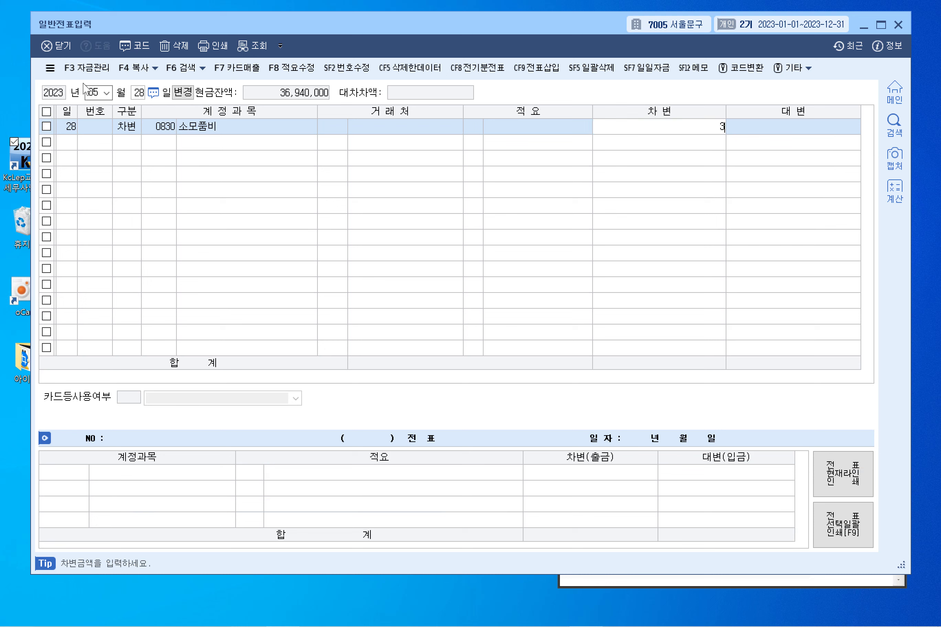
key("BackSpace")
key("Return")
- Add a credit line for 0253 미지급금 with 350,000 and counterparty 99601 국민카드 to the May 28 voucher
type("4")
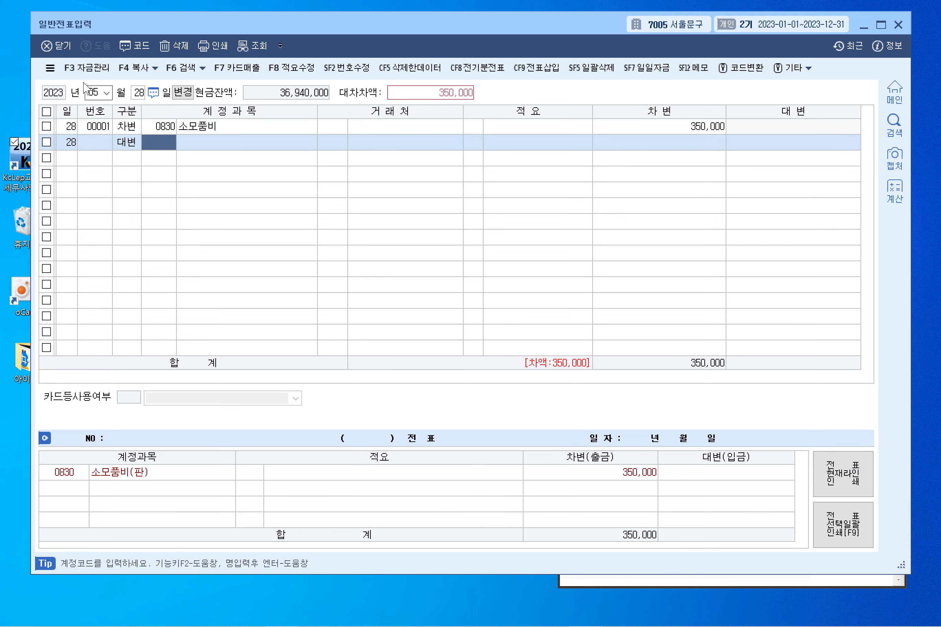
key("F2")
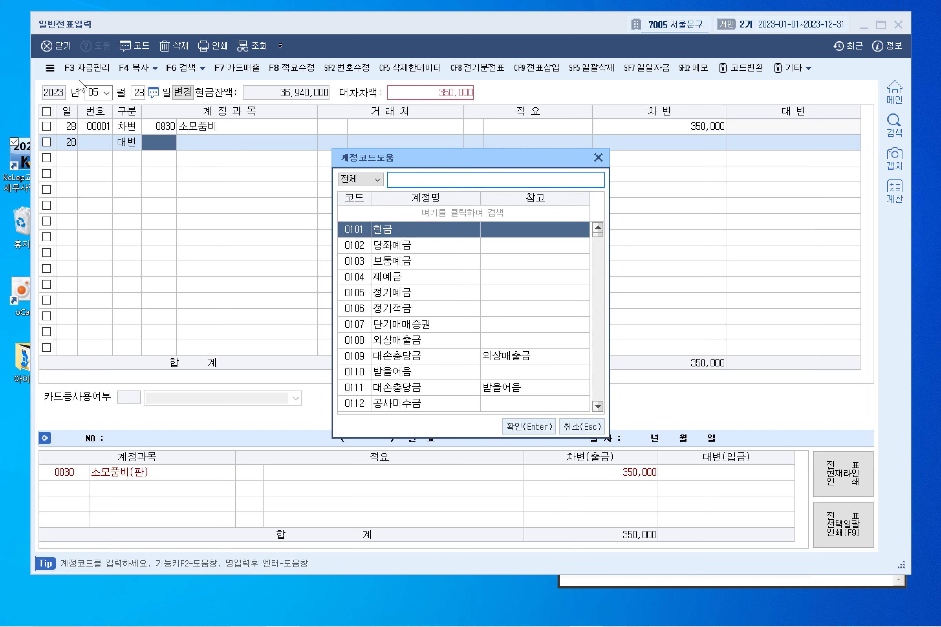
type("미지급금")
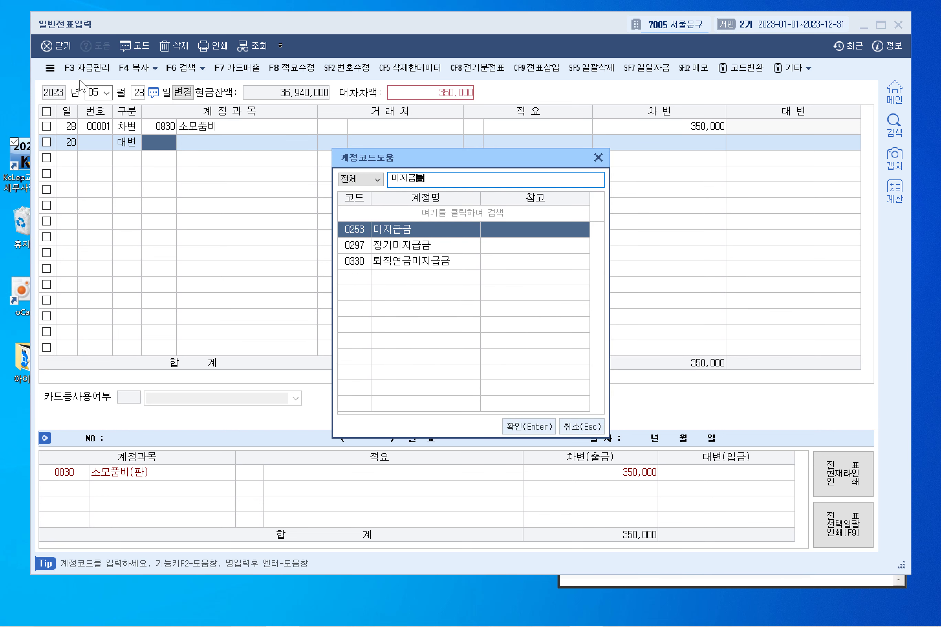
key("Return")
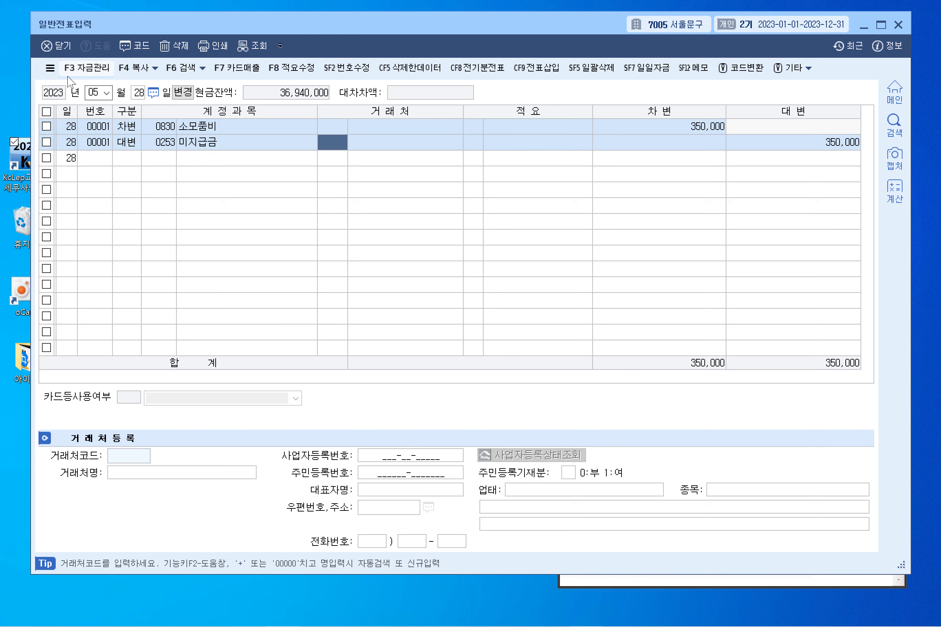
key("F2")
type("국민카")
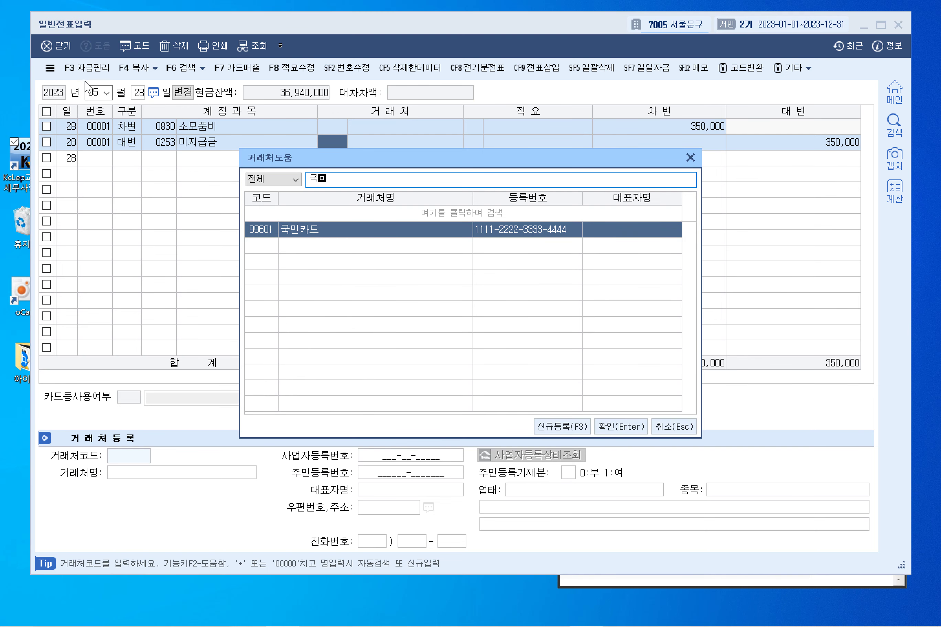
key("Return")
key("Return")
key("Return")
key("Return")
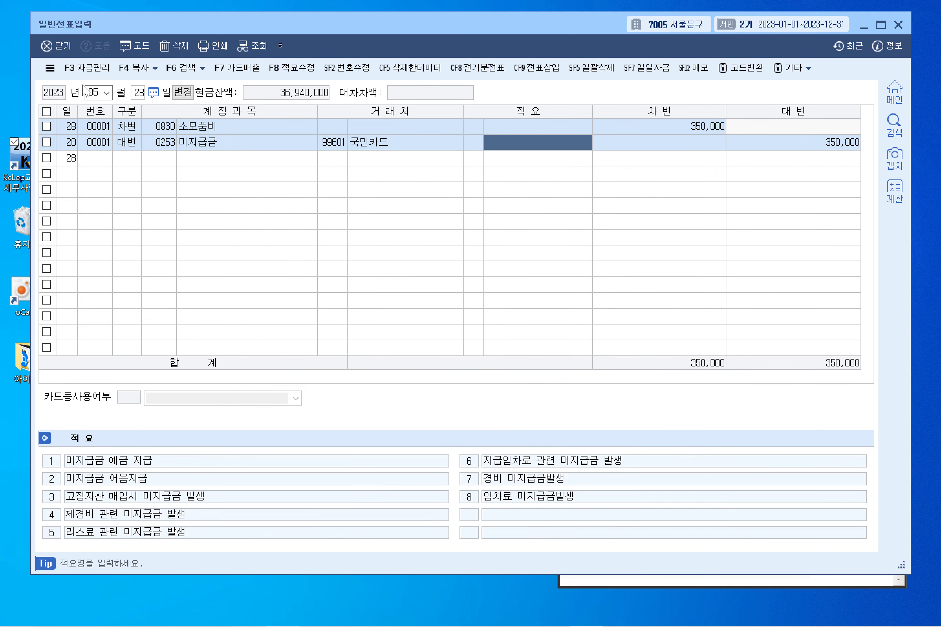